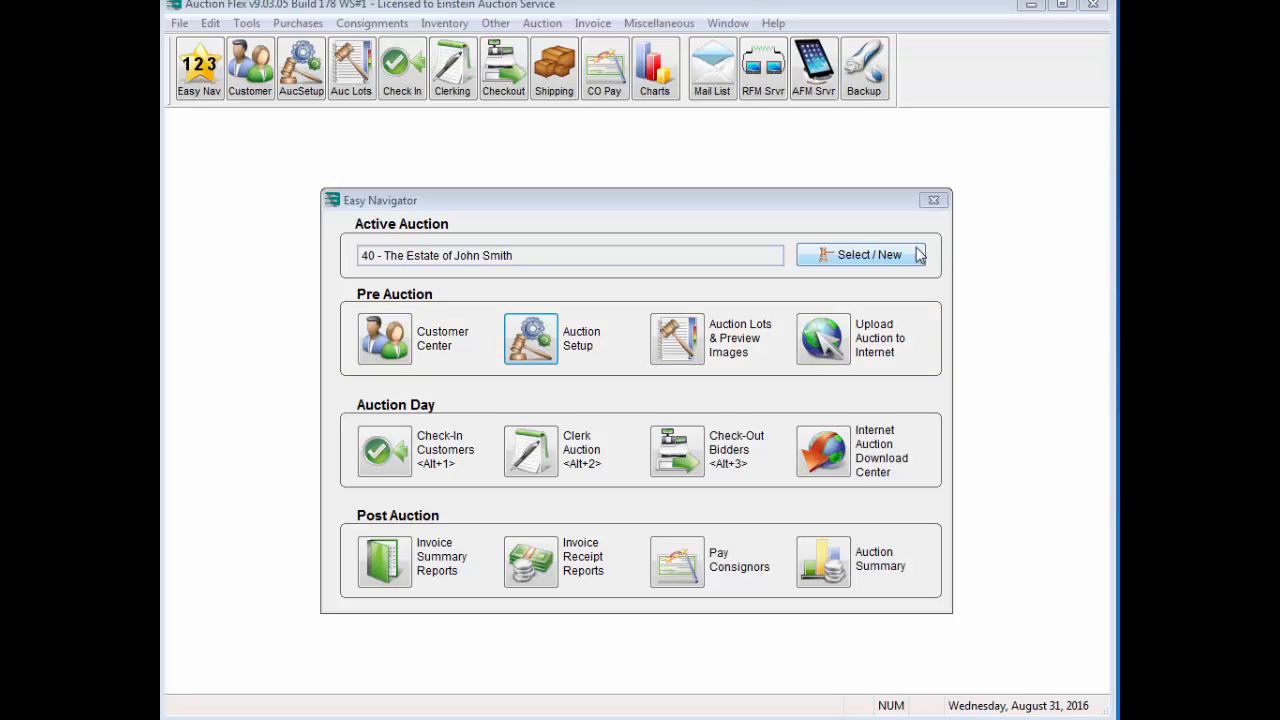
Step: Create a new auction named for the customer's estate, running from 8/31/2016 to 9/15/2016, and confirm the dates
{"action": "left_click", "coordinate": [887, 260]}
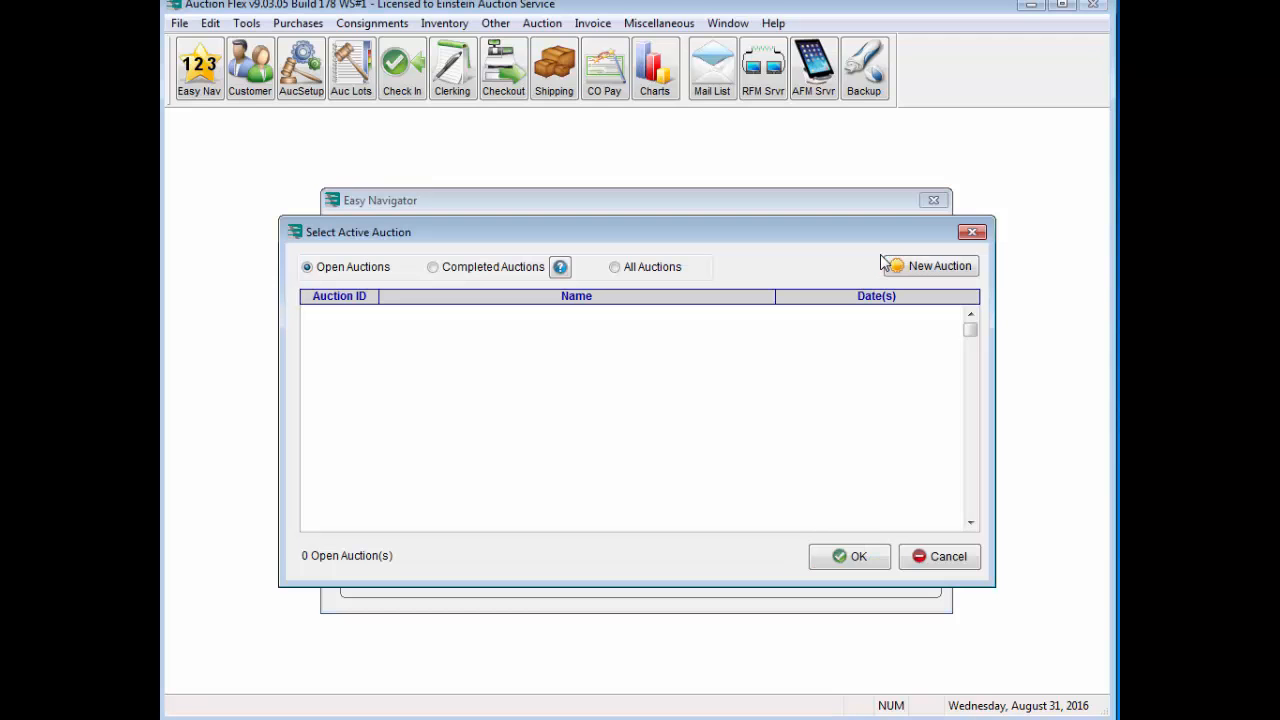
{"action": "left_click", "coordinate": [912, 270]}
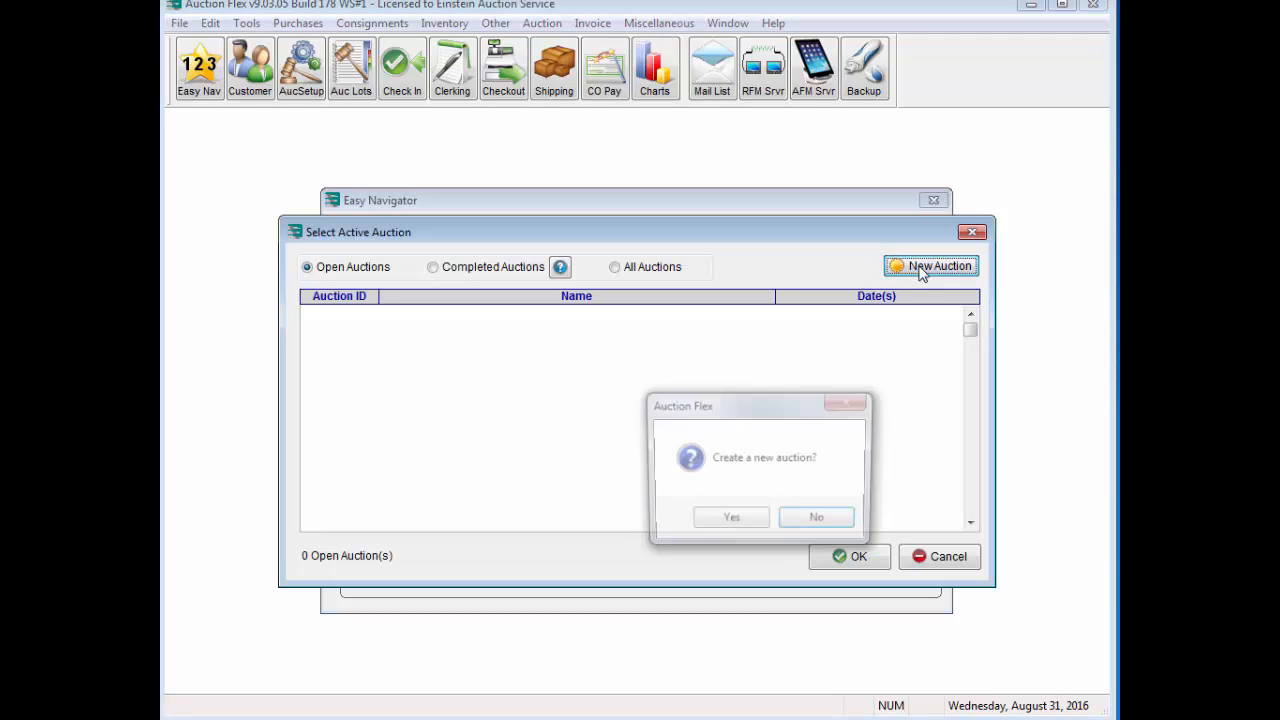
{"action": "left_click", "coordinate": [733, 520]}
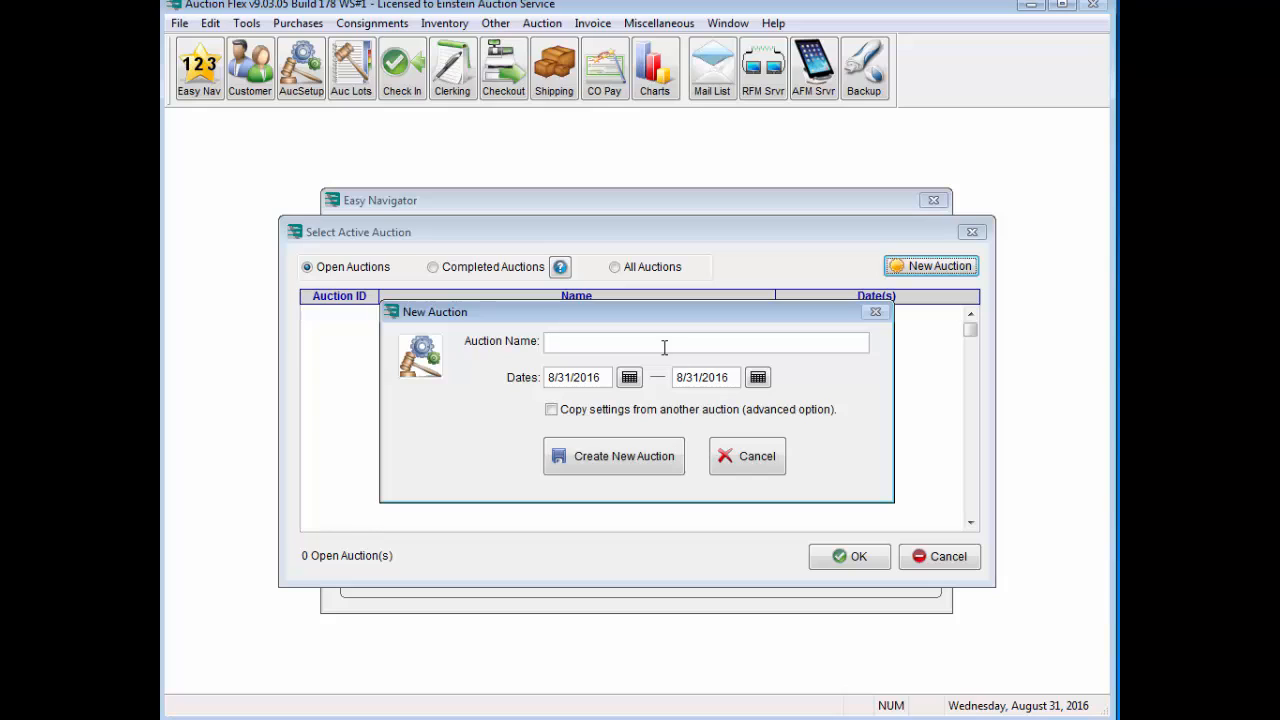
{"action": "type", "text": "The Estate of Tom Jones"}
{"action": "left_click", "coordinate": [758, 378]}
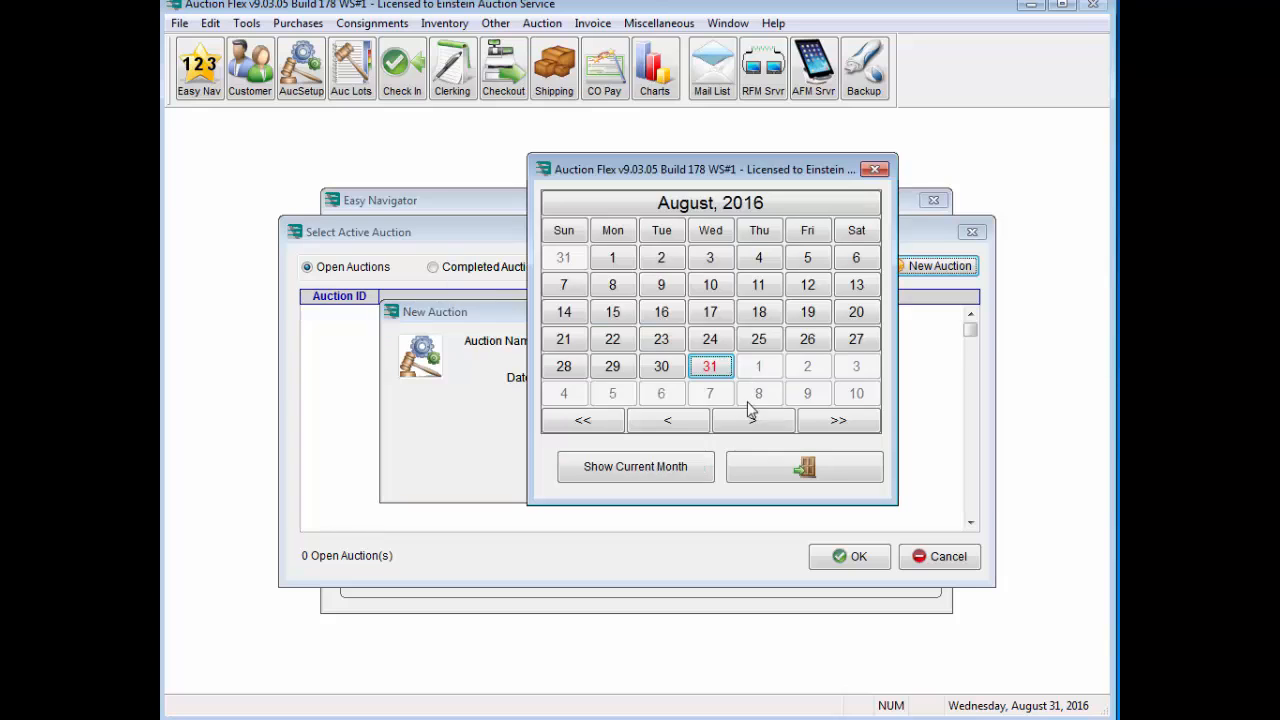
{"action": "left_click", "coordinate": [753, 424]}
{"action": "left_click", "coordinate": [752, 313]}
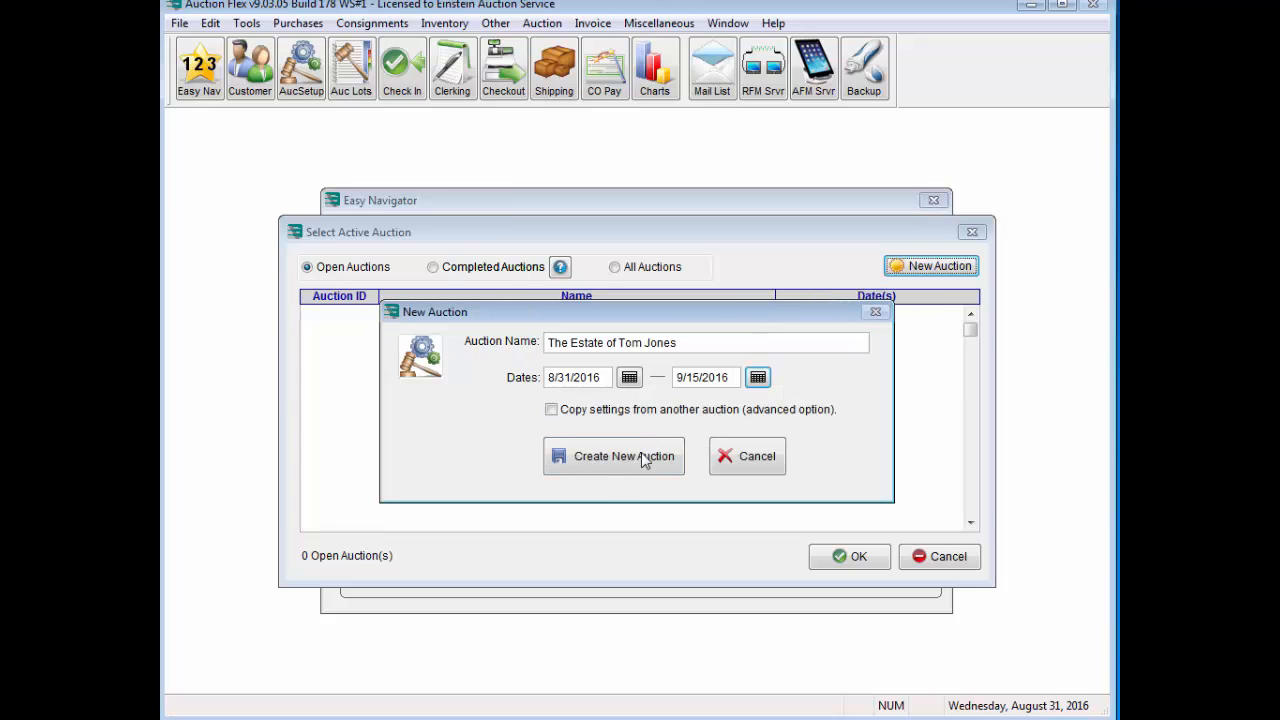
{"action": "left_click", "coordinate": [607, 458]}
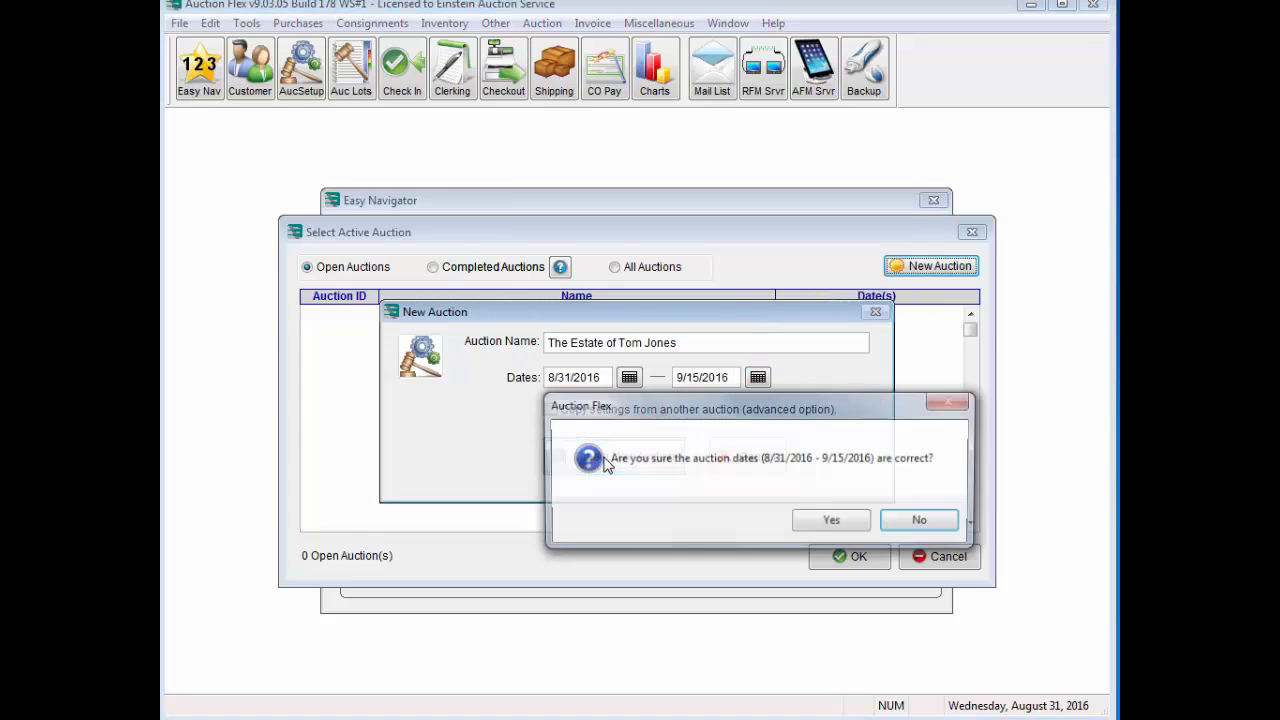
{"action": "left_click", "coordinate": [832, 527]}
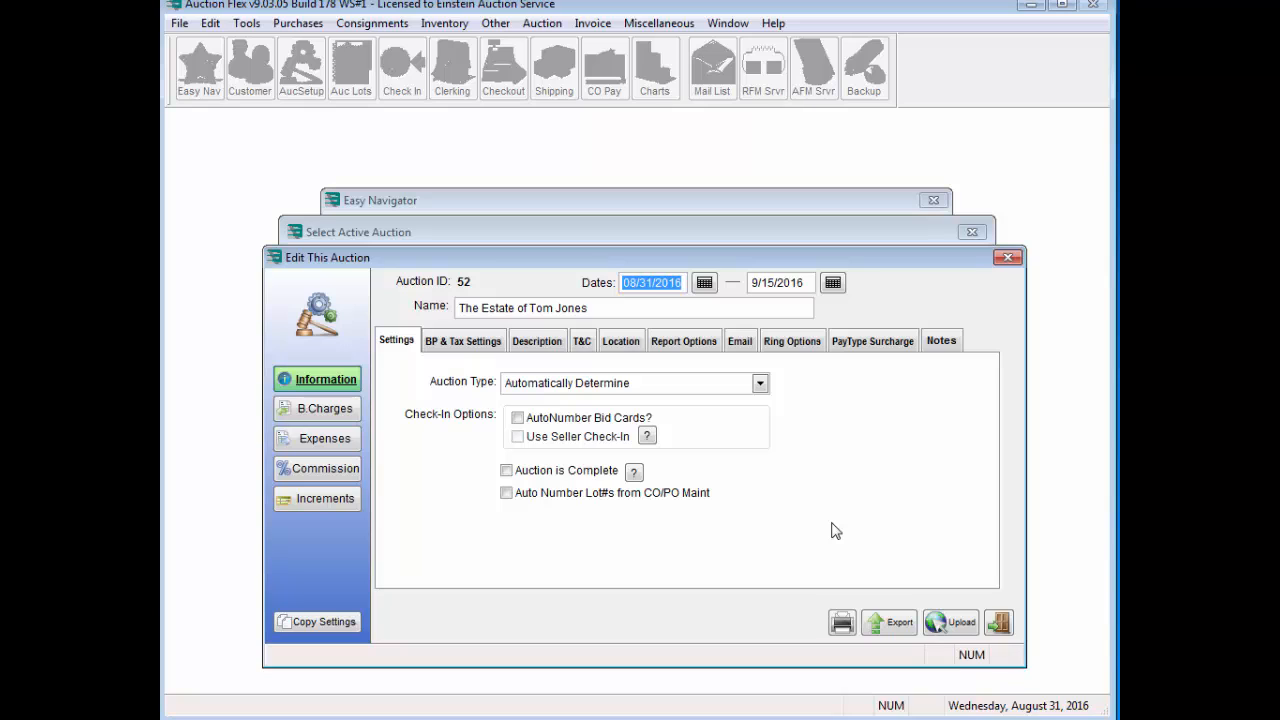
Step: Set the new auction's buyer premium rate to 20% and tax rate 1 to 6.5%, and close its setup
{"action": "left_click", "coordinate": [463, 345]}
{"action": "left_click", "coordinate": [520, 368]}
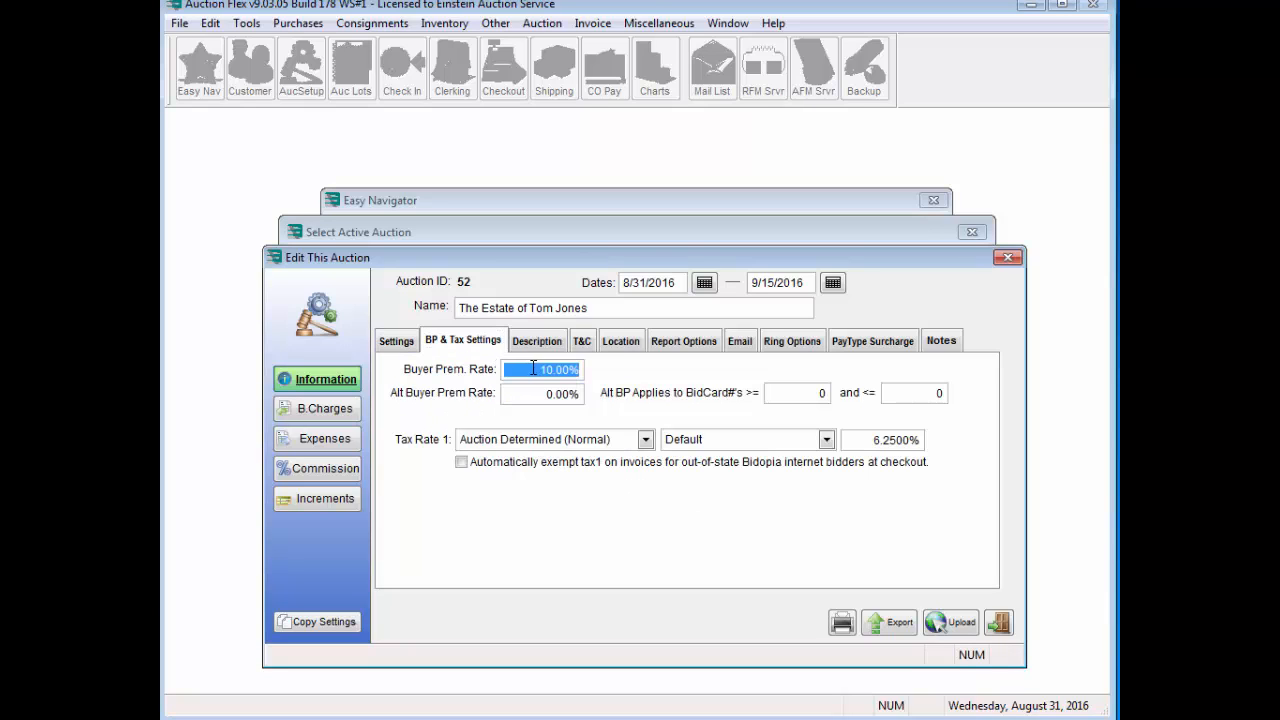
{"action": "type", "text": "20"}
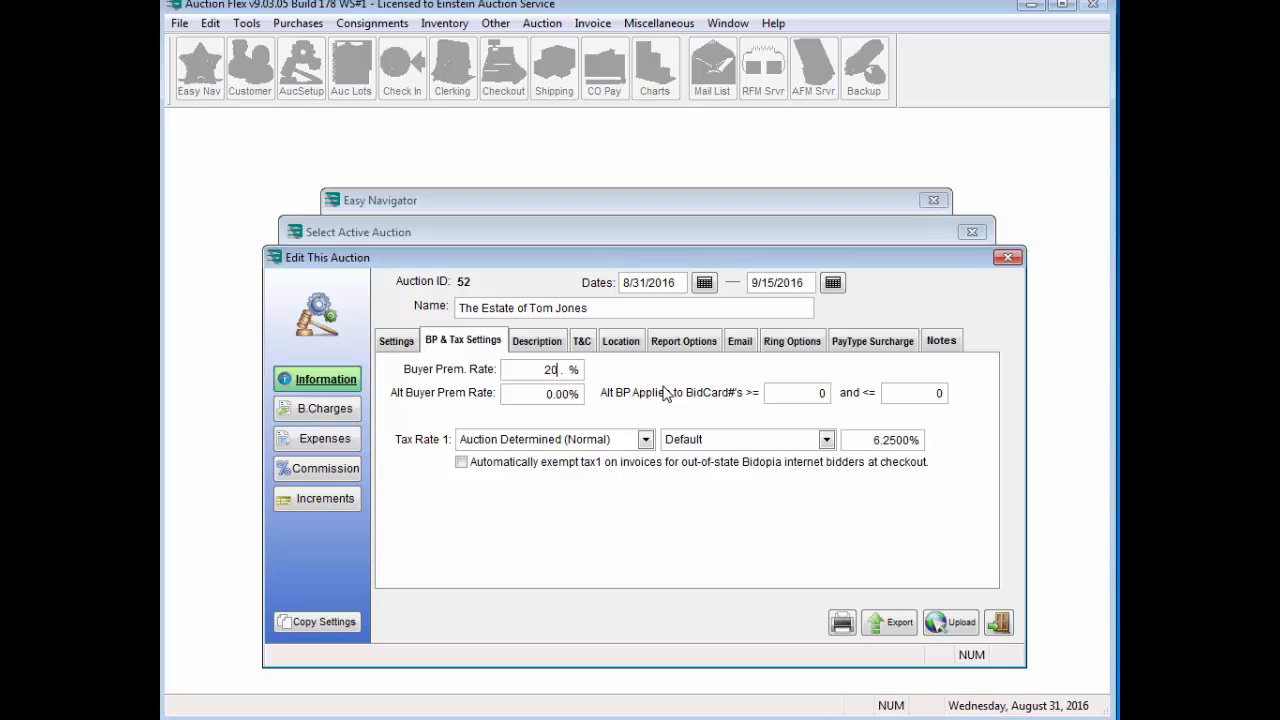
{"action": "left_click", "coordinate": [862, 440]}
{"action": "type", "text": "6.5"}
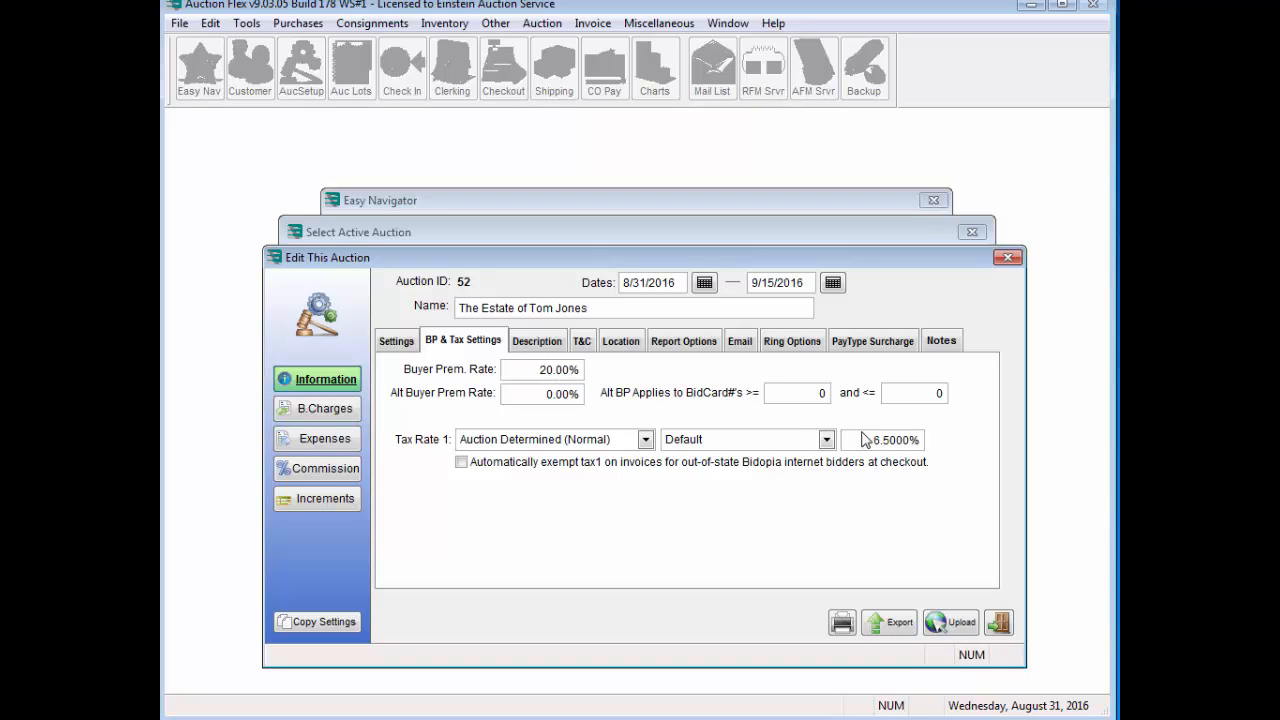
{"action": "left_click", "coordinate": [997, 625]}
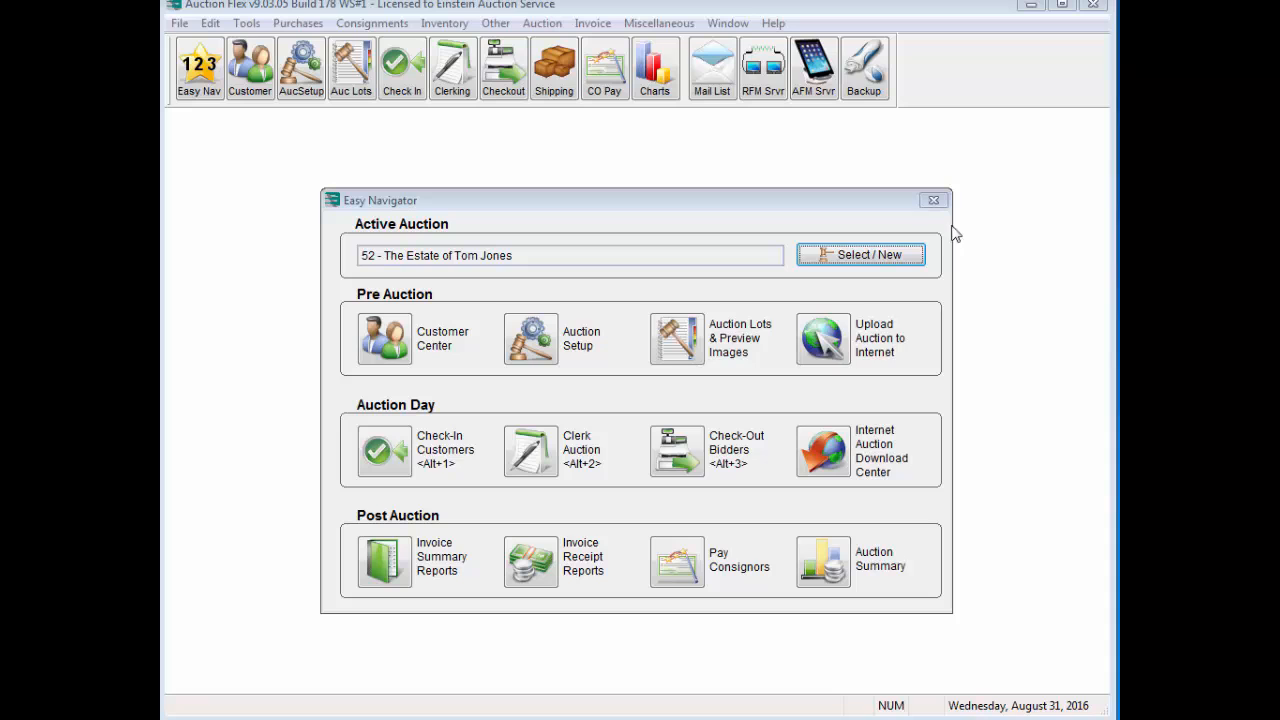
Step: Open Fast Entry for the active auction's lots and start a new lot numbered 1
{"action": "left_click", "coordinate": [684, 346]}
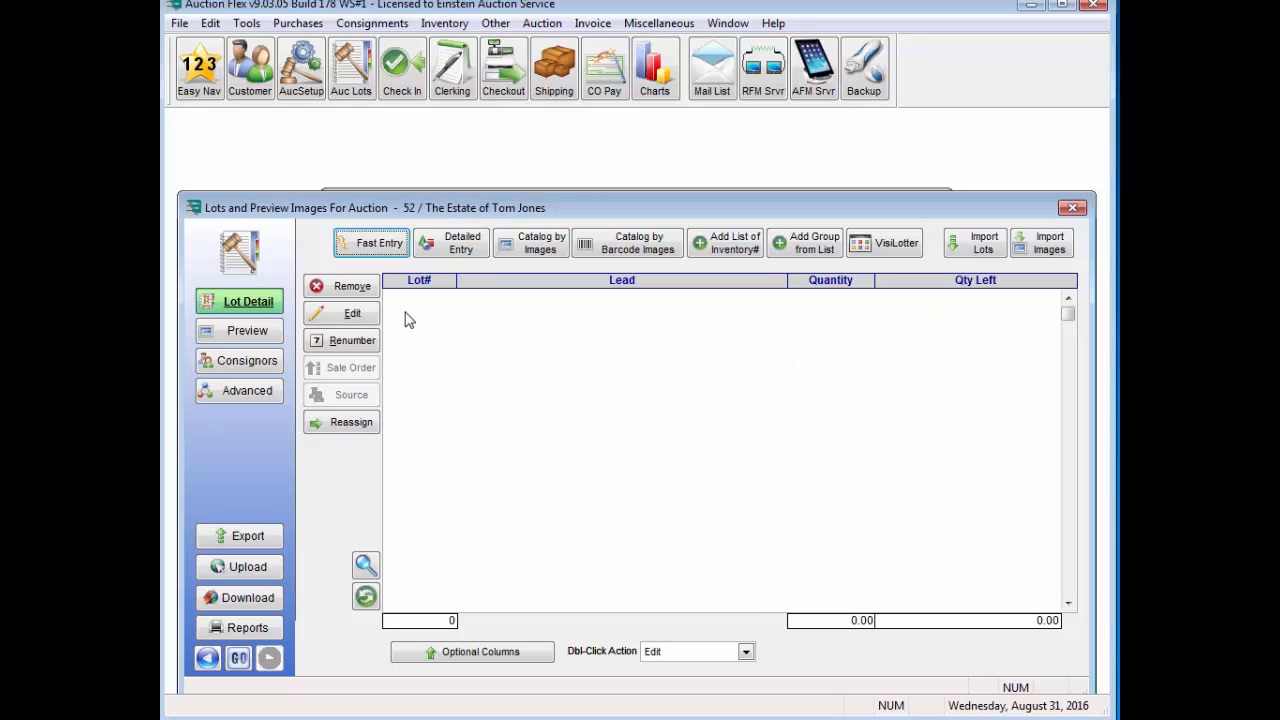
{"action": "left_click", "coordinate": [373, 244]}
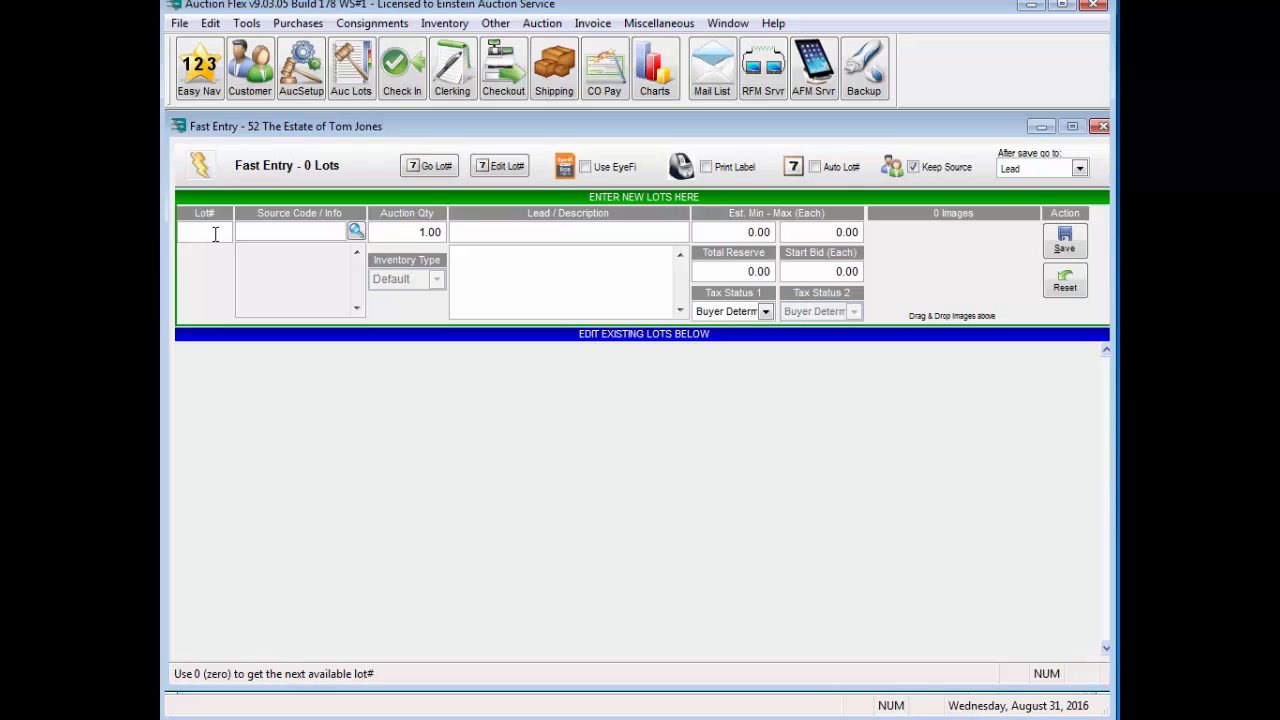
{"action": "type", "text": "1"}
{"action": "key", "text": "Tab"}
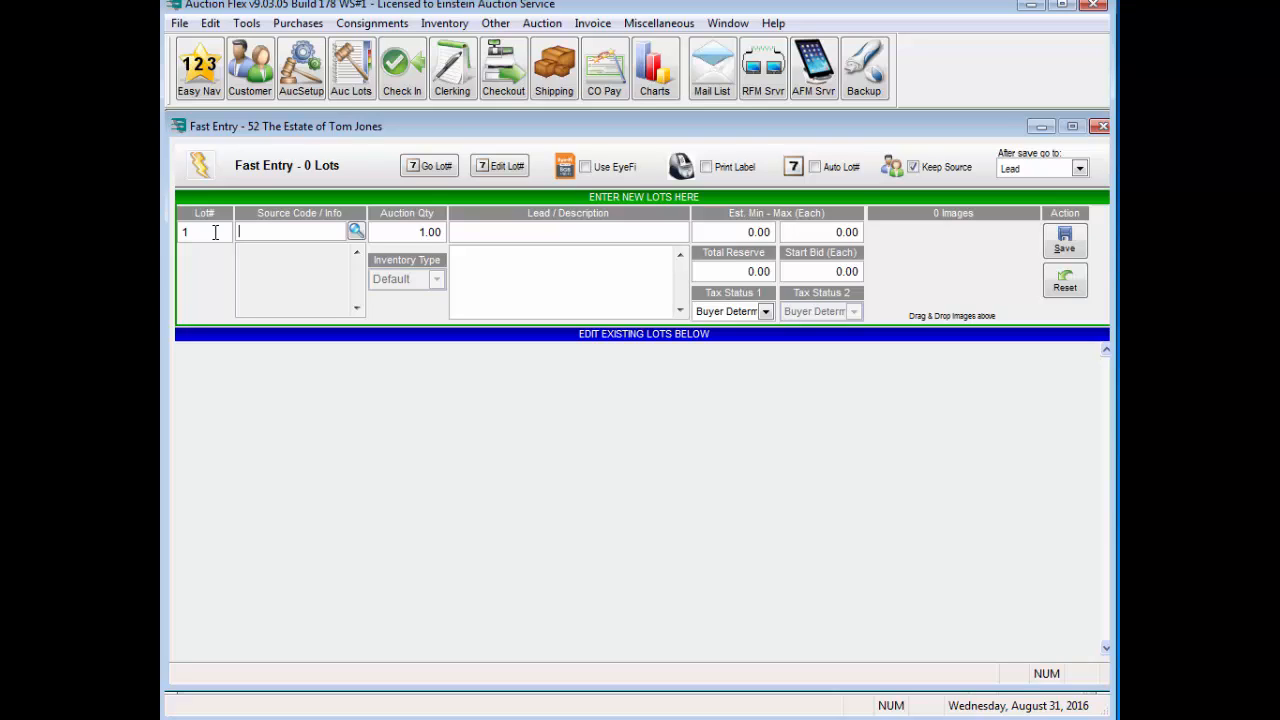
Step: Create a new consignor as lot 1's source, entering the first and last name and using the last name as customer code
{"action": "left_click", "coordinate": [356, 232]}
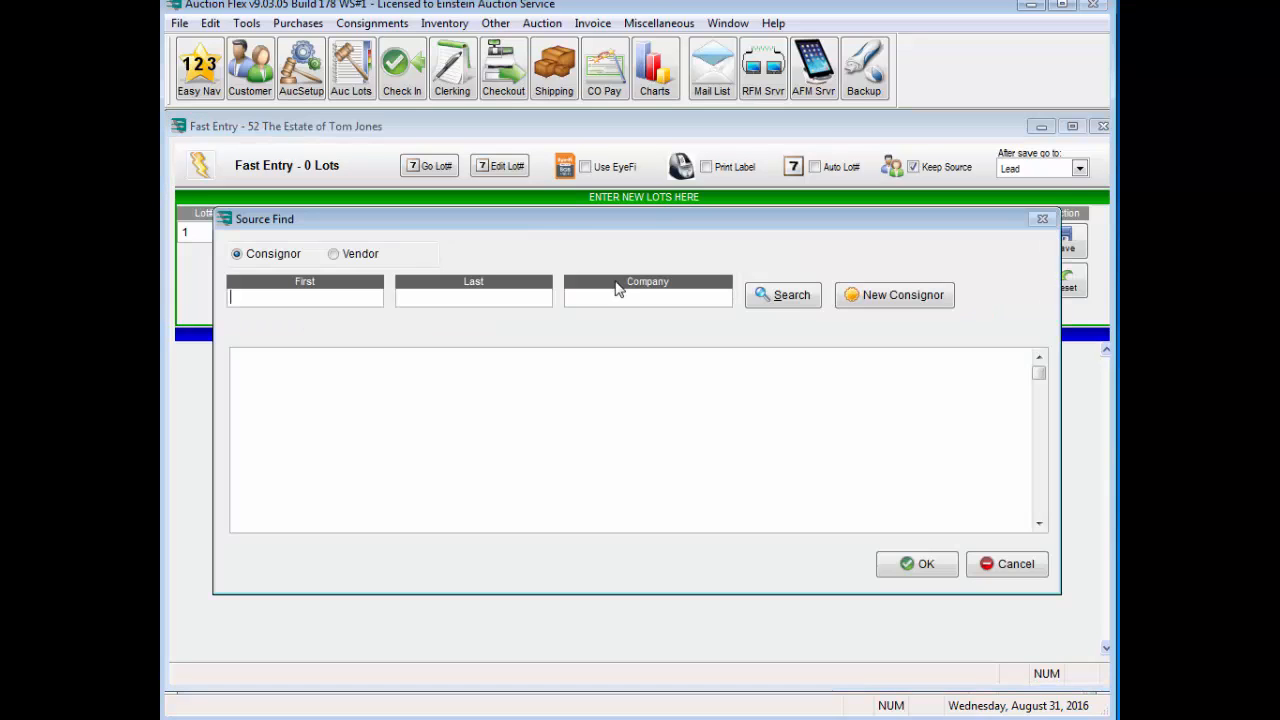
{"action": "left_click", "coordinate": [939, 303]}
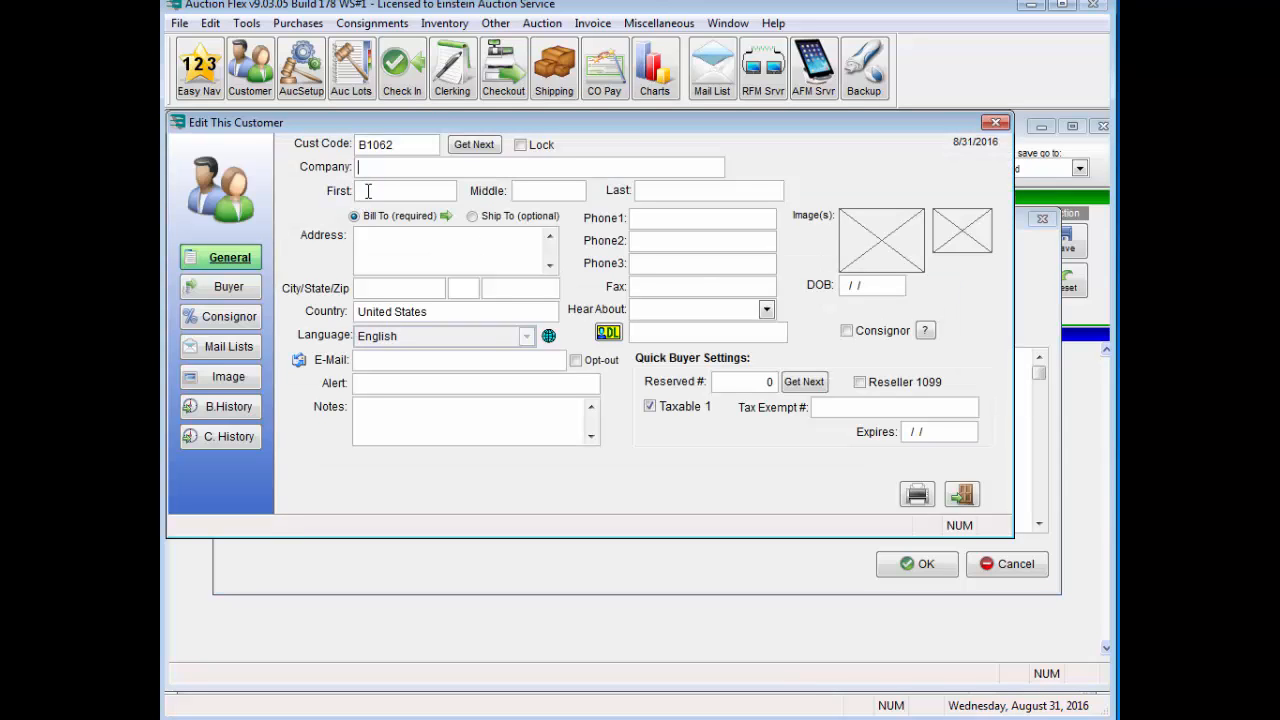
{"action": "left_click", "coordinate": [368, 191]}
{"action": "type", "text": "Tom"}
{"action": "key", "text": "Tab"}
{"action": "key", "text": "Tab"}
{"action": "type", "text": "Jones"}
{"action": "left_click_drag", "start_coordinate": [406, 144], "coordinate": [353, 143]}
{"action": "type", "text": "JONES"}
{"action": "left_click", "coordinate": [962, 496]}
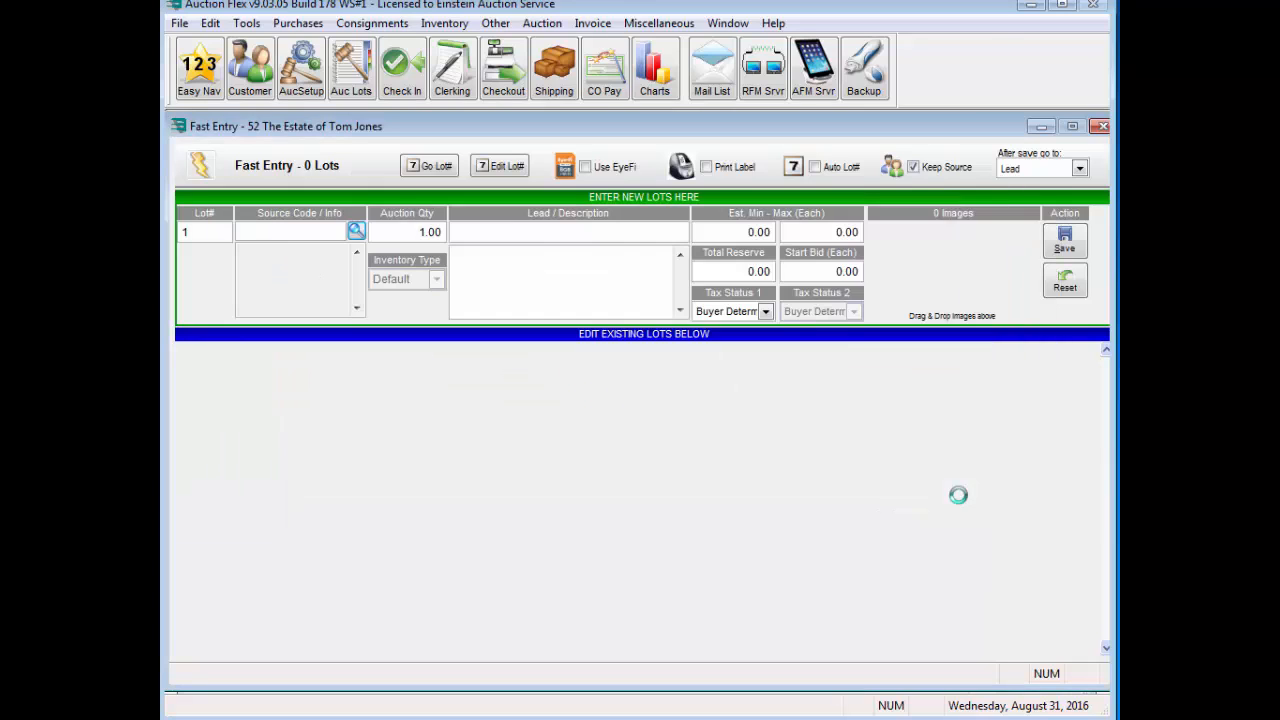
Step: Give lot 1 the lead "Babe Ruth signed baseball", add the baseball image and save the lot
{"action": "left_click", "coordinate": [601, 229]}
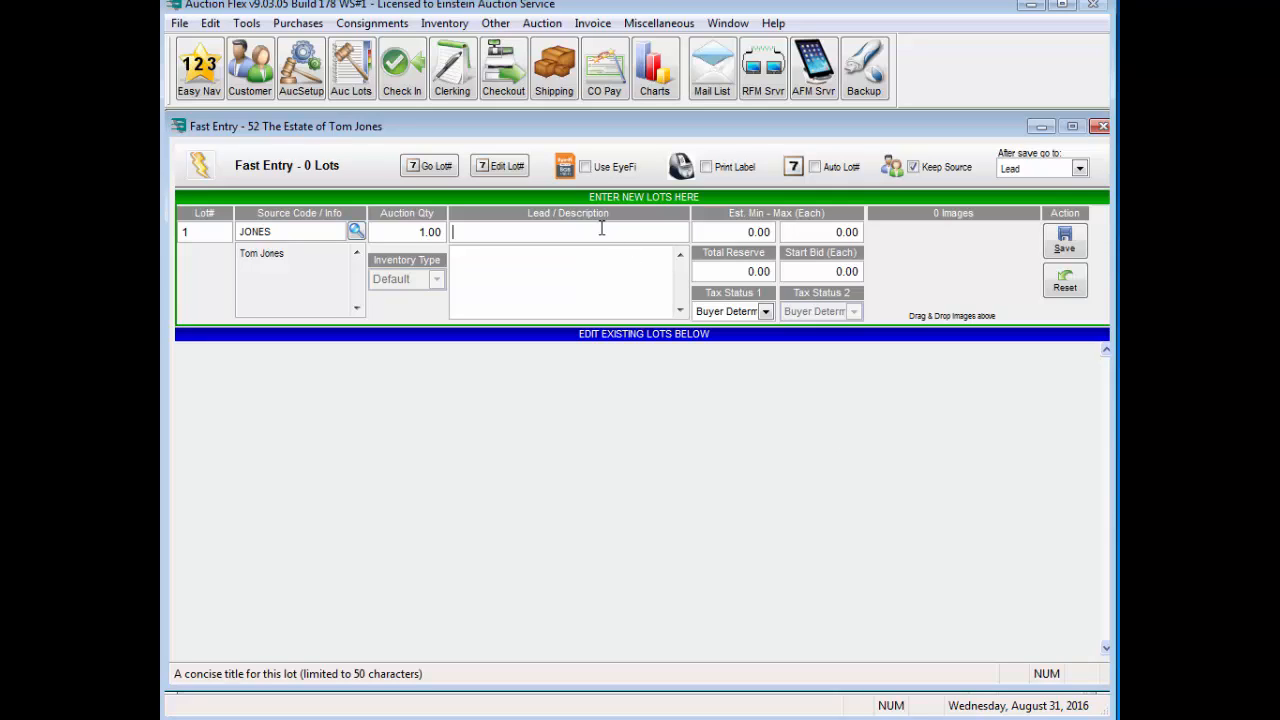
{"action": "type", "text": "Babe Ruth signed baseball"}
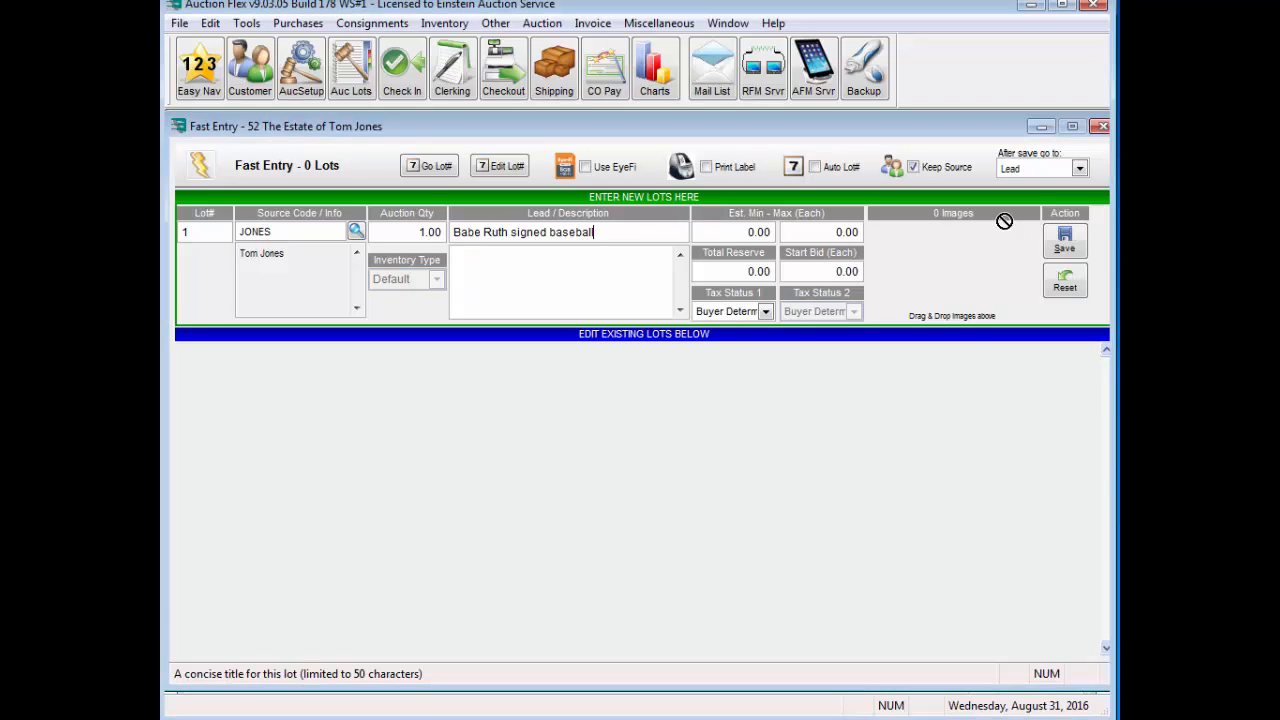
{"action": "left_click_drag", "start_coordinate": [903, 264], "coordinate": [903, 262]}
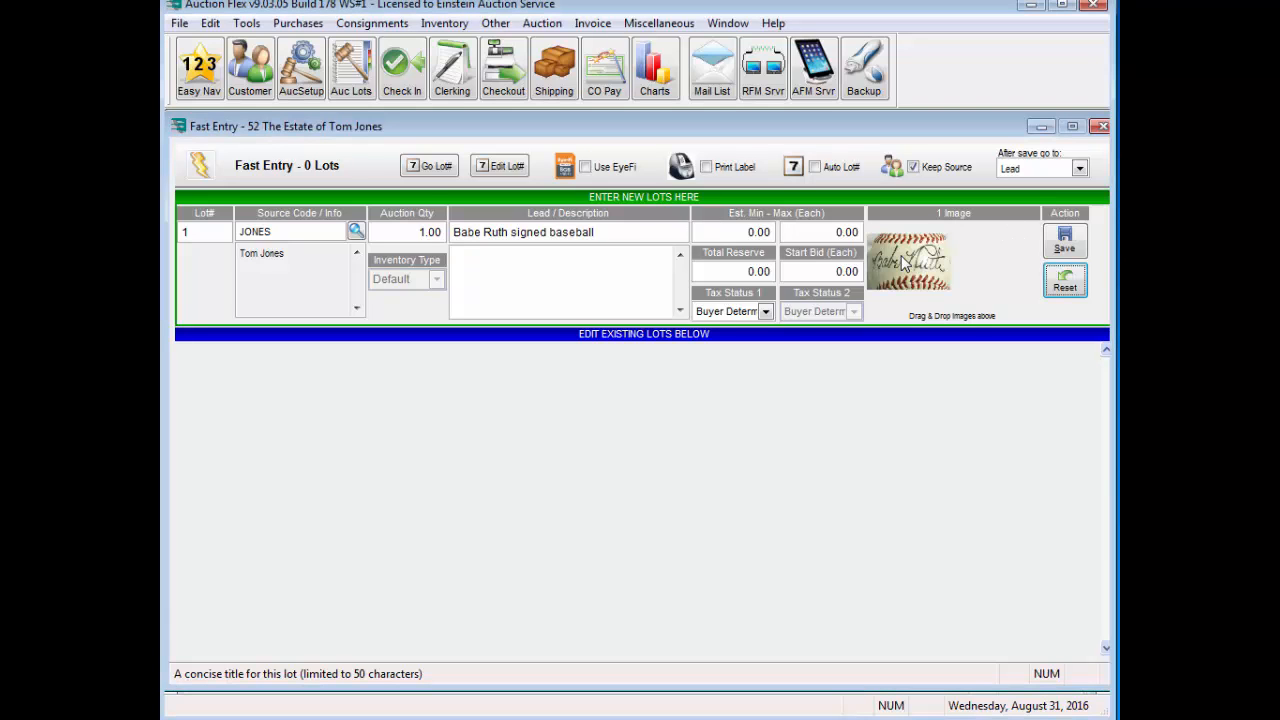
{"action": "left_click", "coordinate": [1064, 240]}
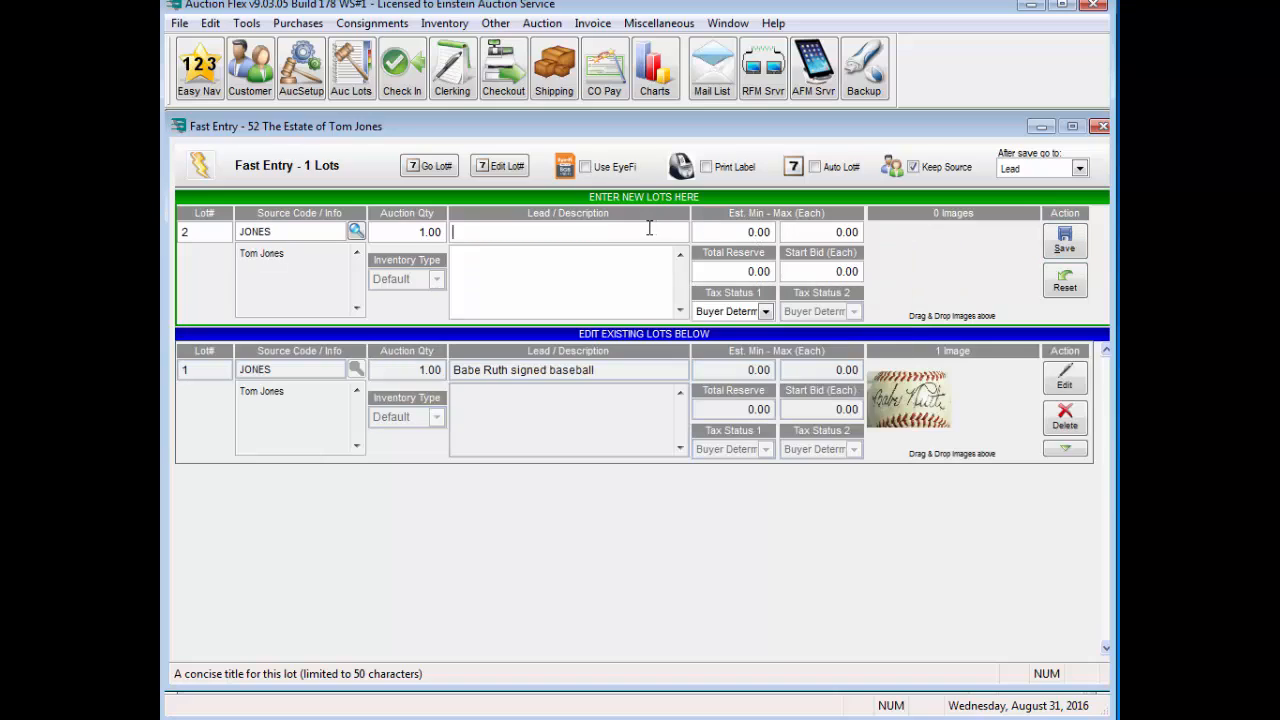
Step: Enter lot 2 with the lead "Tiffany Lamp", add the lamp image and save the lot
{"action": "type", "text": "Tiffany Lamp"}
{"action": "left_click_drag", "start_coordinate": [866, 268], "coordinate": [893, 257]}
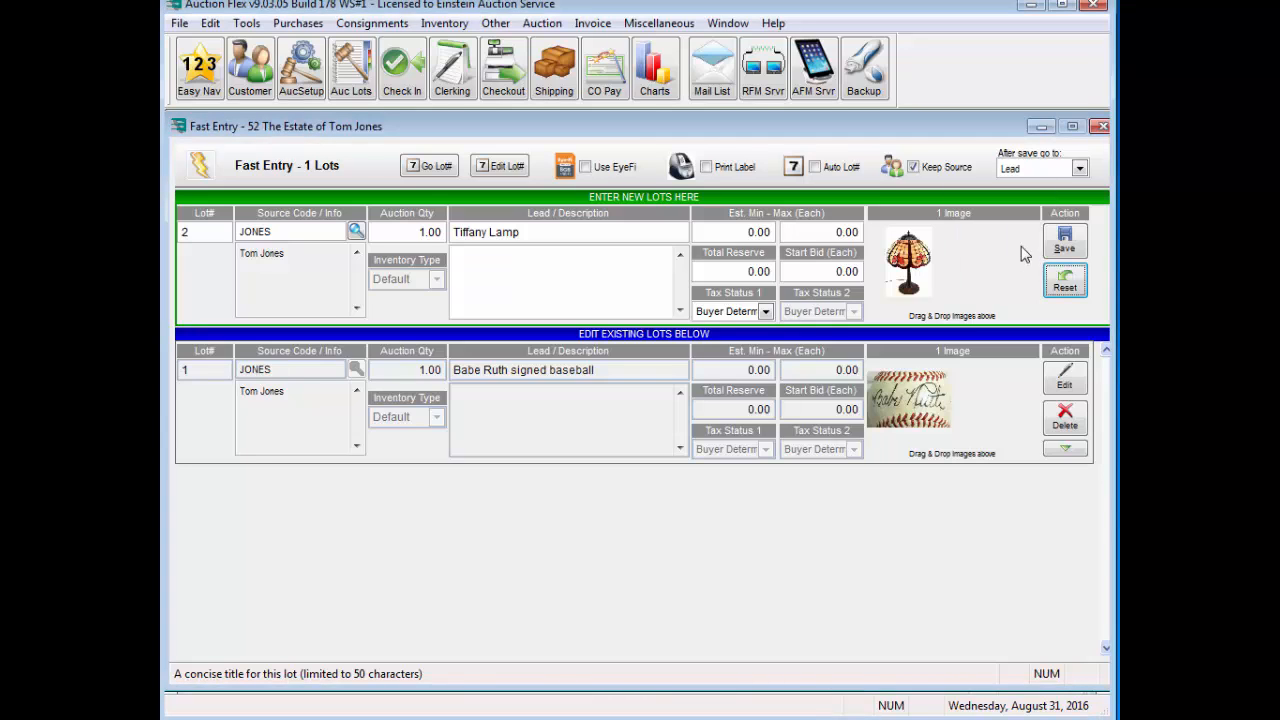
{"action": "left_click", "coordinate": [1065, 240]}
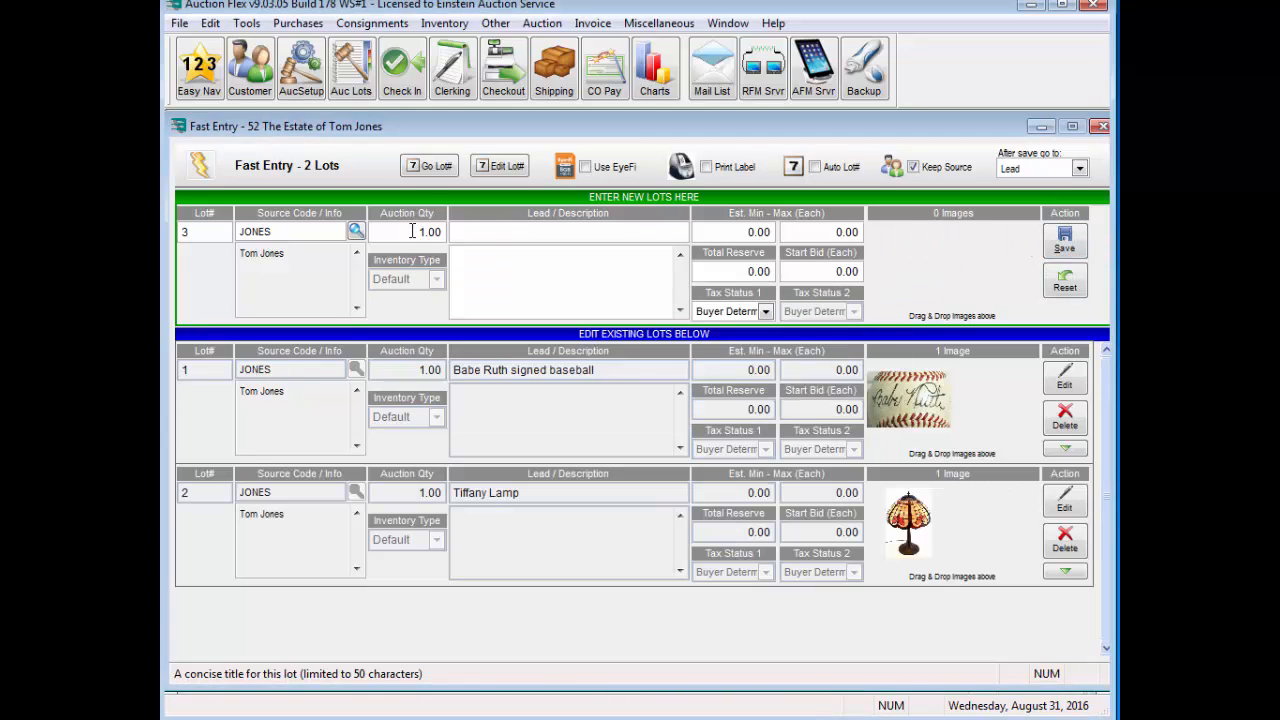
Step: Enter lot 3 with a quantity of 15 and the lead "Glass door handles", add its image and save it
{"action": "type", "text": "15"}
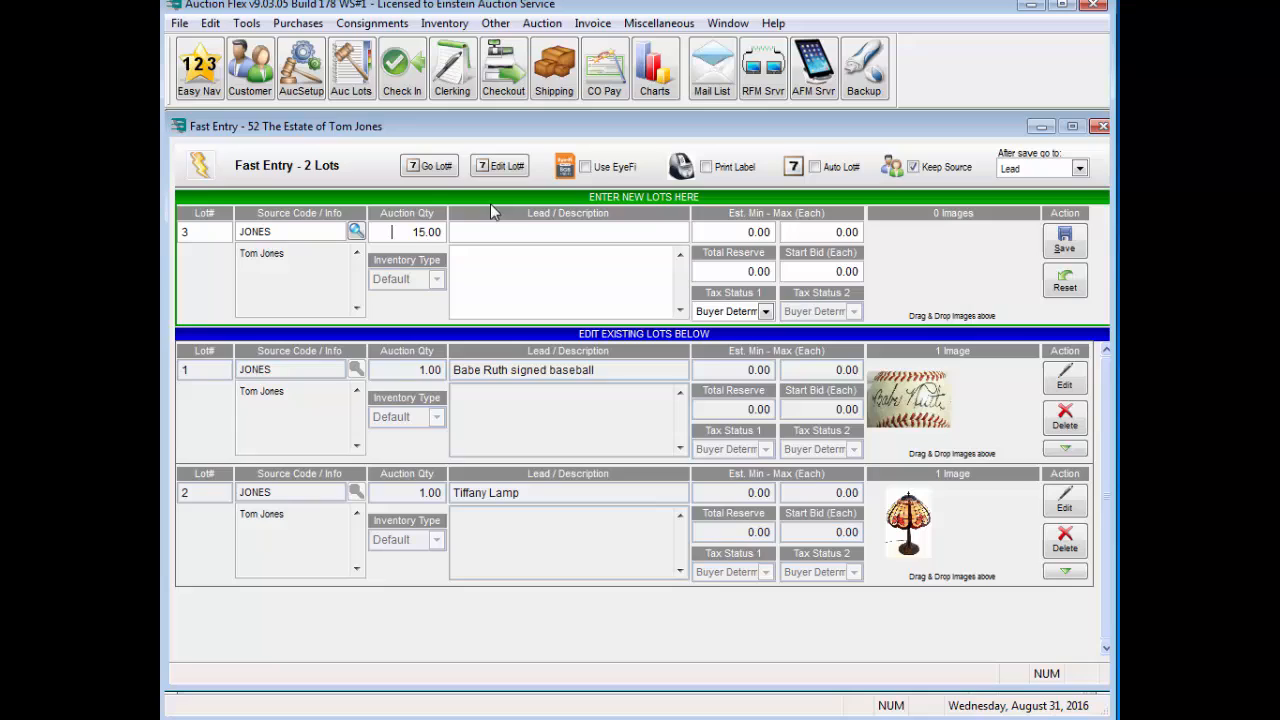
{"action": "left_click", "coordinate": [585, 228]}
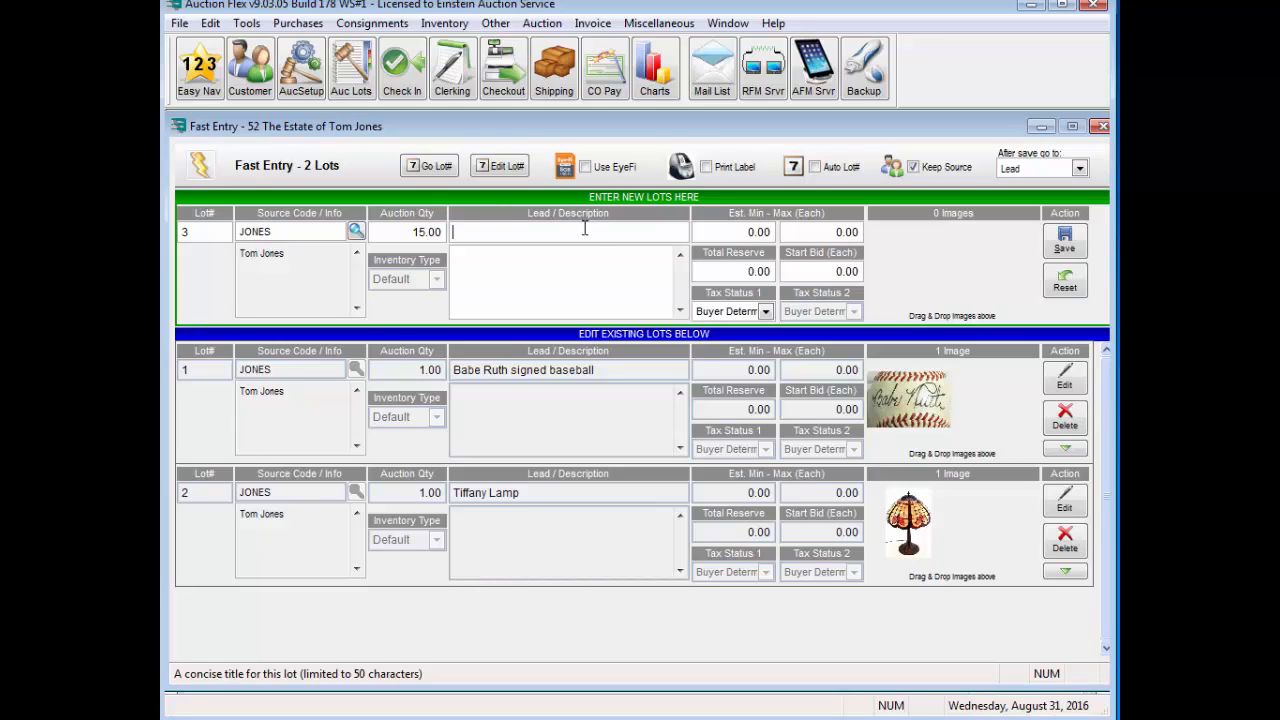
{"action": "type", "text": "Glass door handles"}
{"action": "left_click_drag", "start_coordinate": [945, 262], "coordinate": [945, 262]}
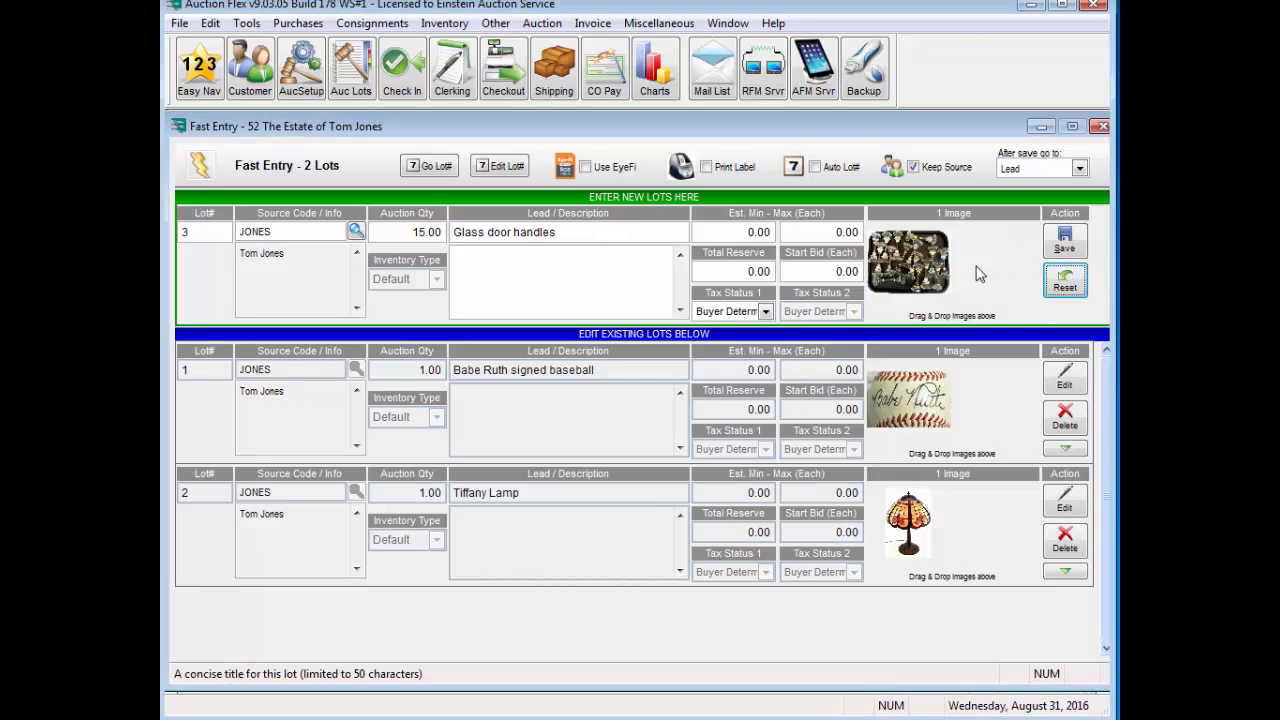
{"action": "left_click", "coordinate": [1066, 242]}
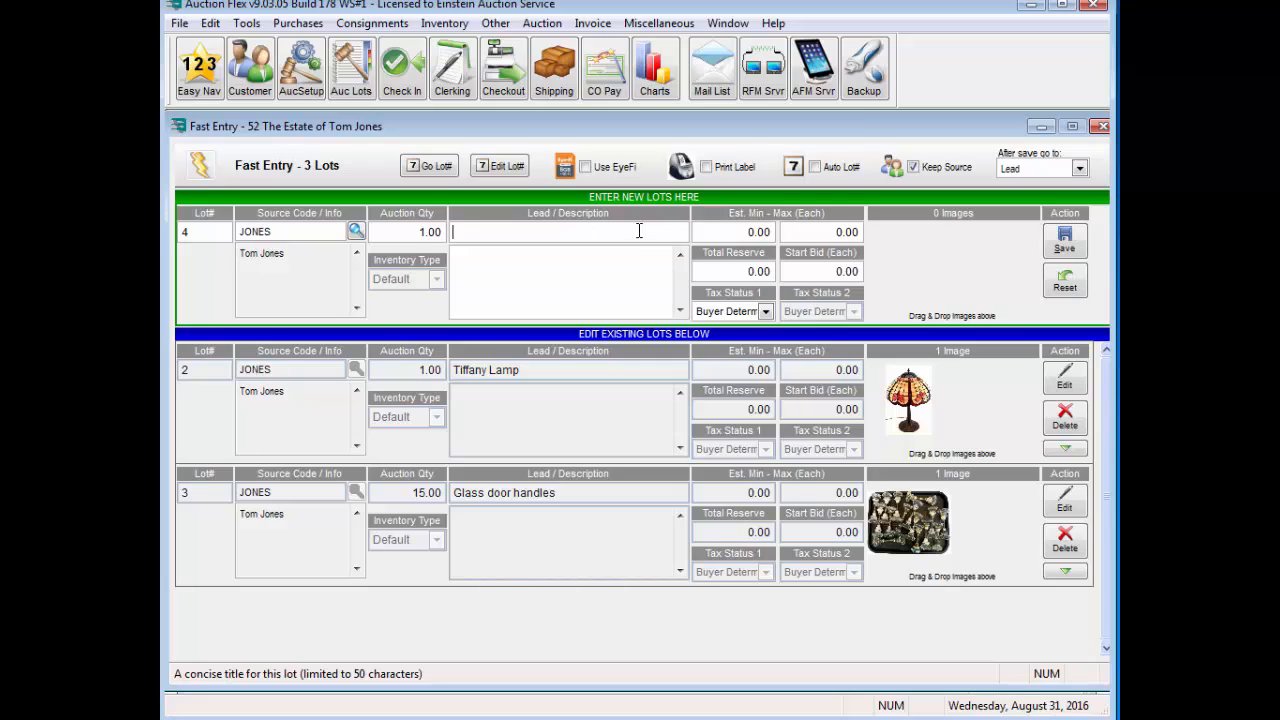
Step: Enter and save lot 4, "Ring", with its six images, and lot 5, "Wooden cabinet", with its four images
{"action": "type", "text": "Ring"}
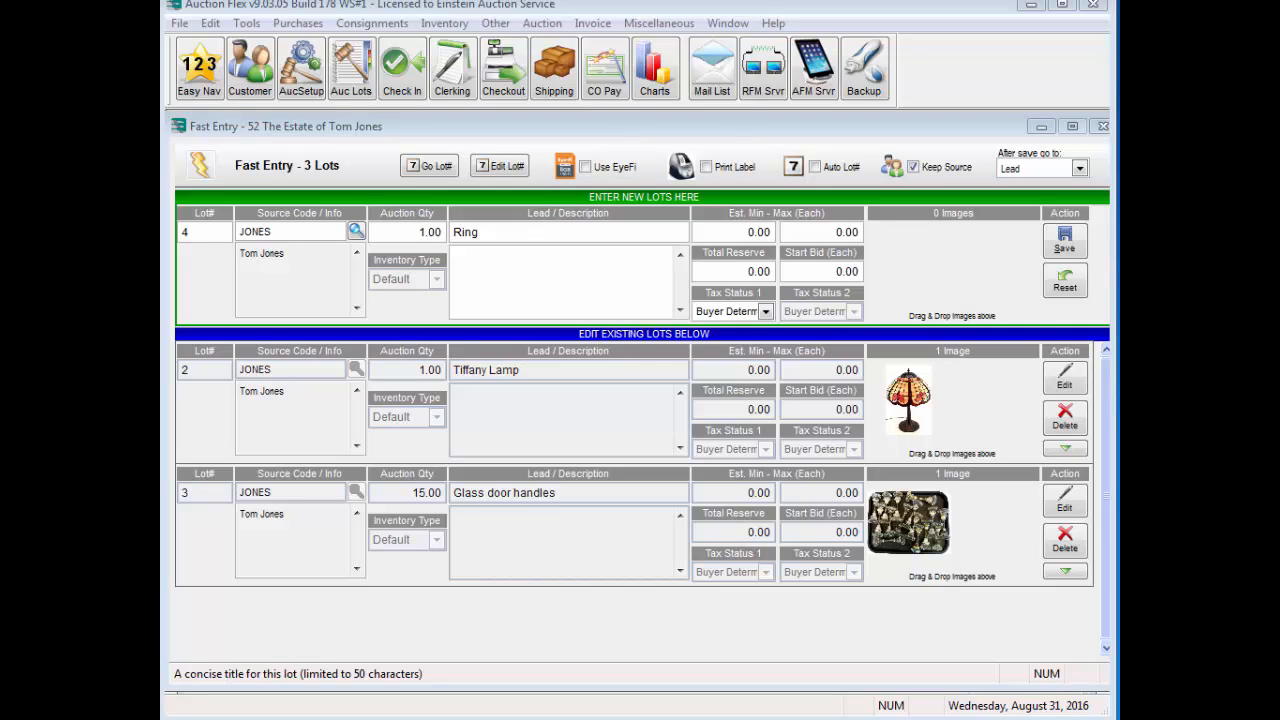
{"action": "left_click_drag", "start_coordinate": [1116, 372], "coordinate": [920, 248]}
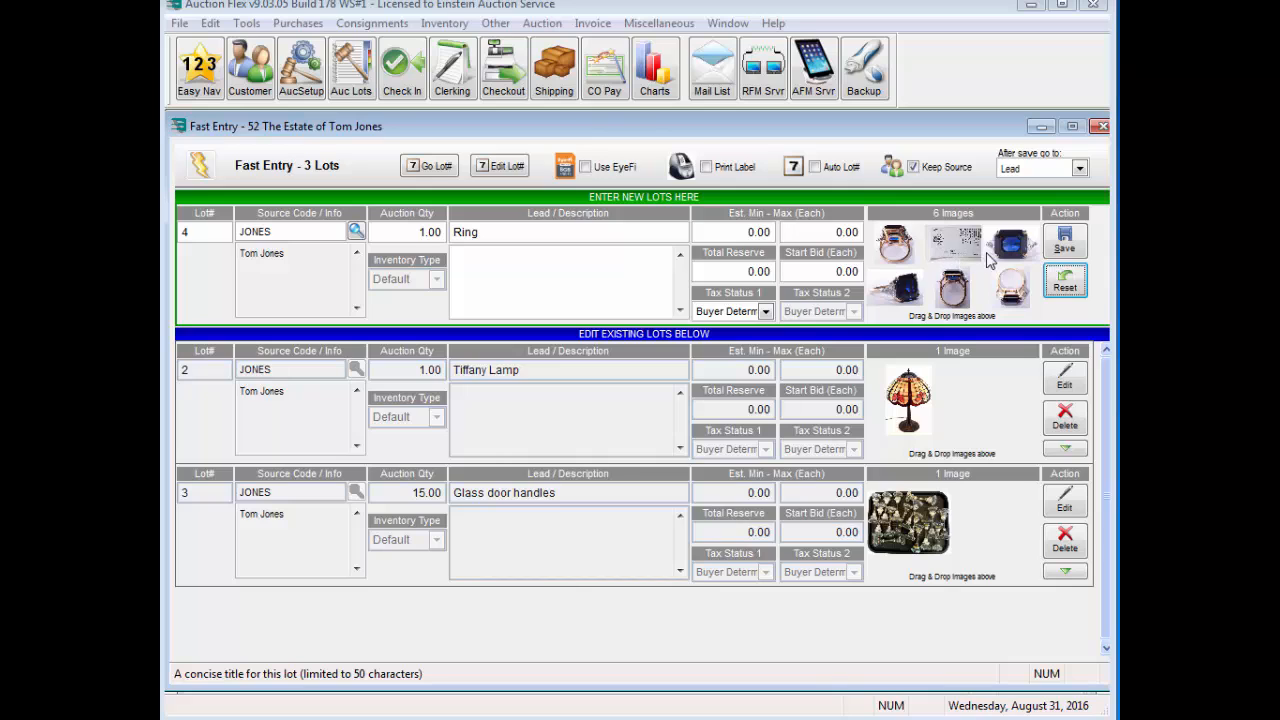
{"action": "left_click", "coordinate": [1064, 242]}
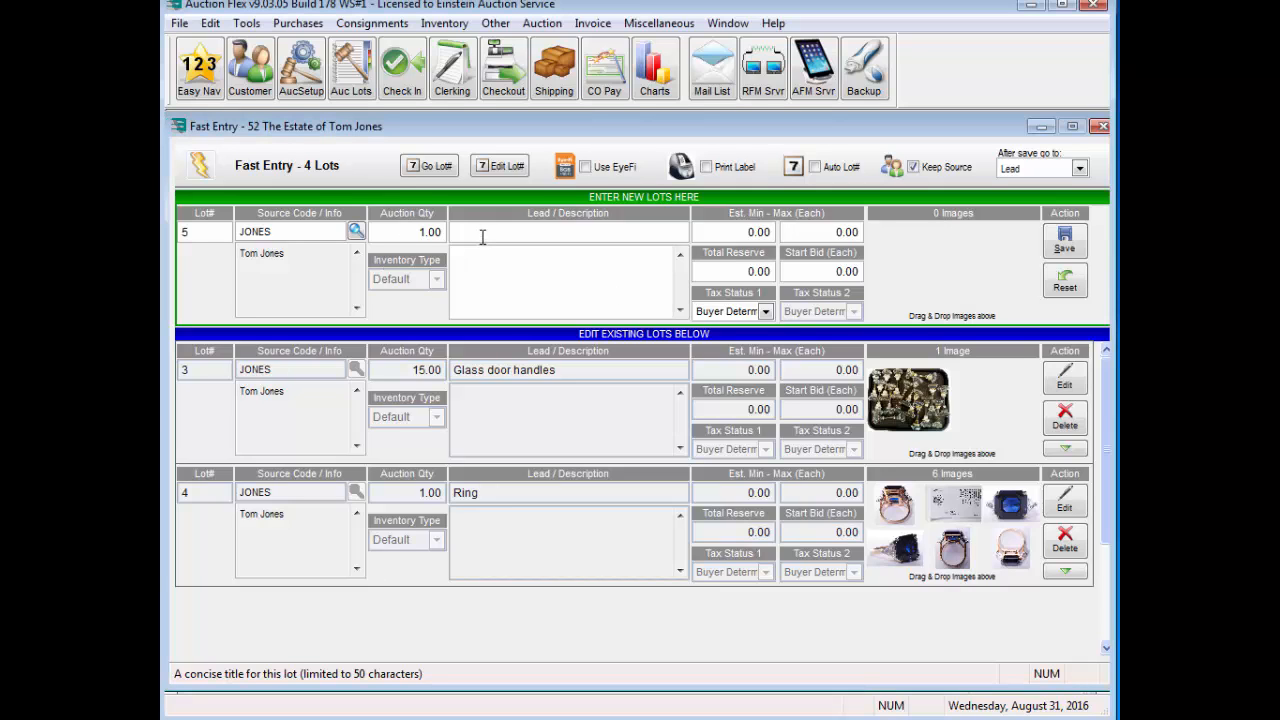
{"action": "type", "text": "Wooden cabinet"}
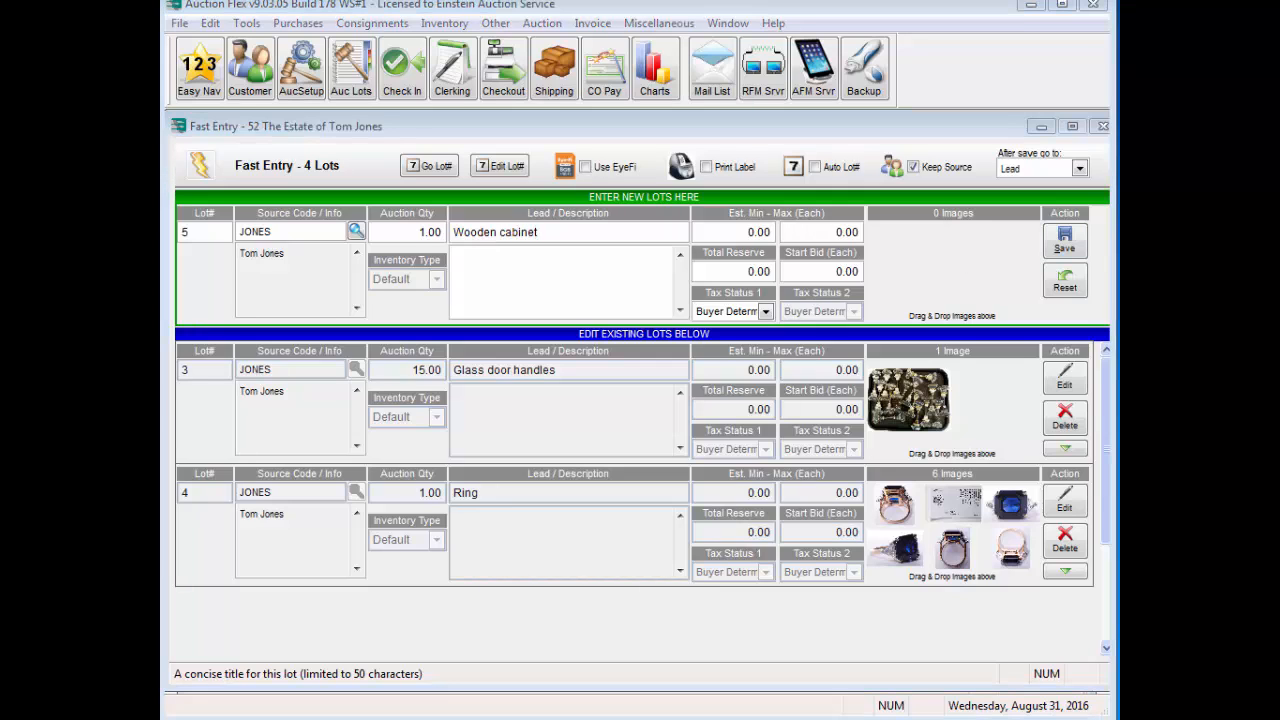
{"action": "left_click", "coordinate": [1065, 243]}
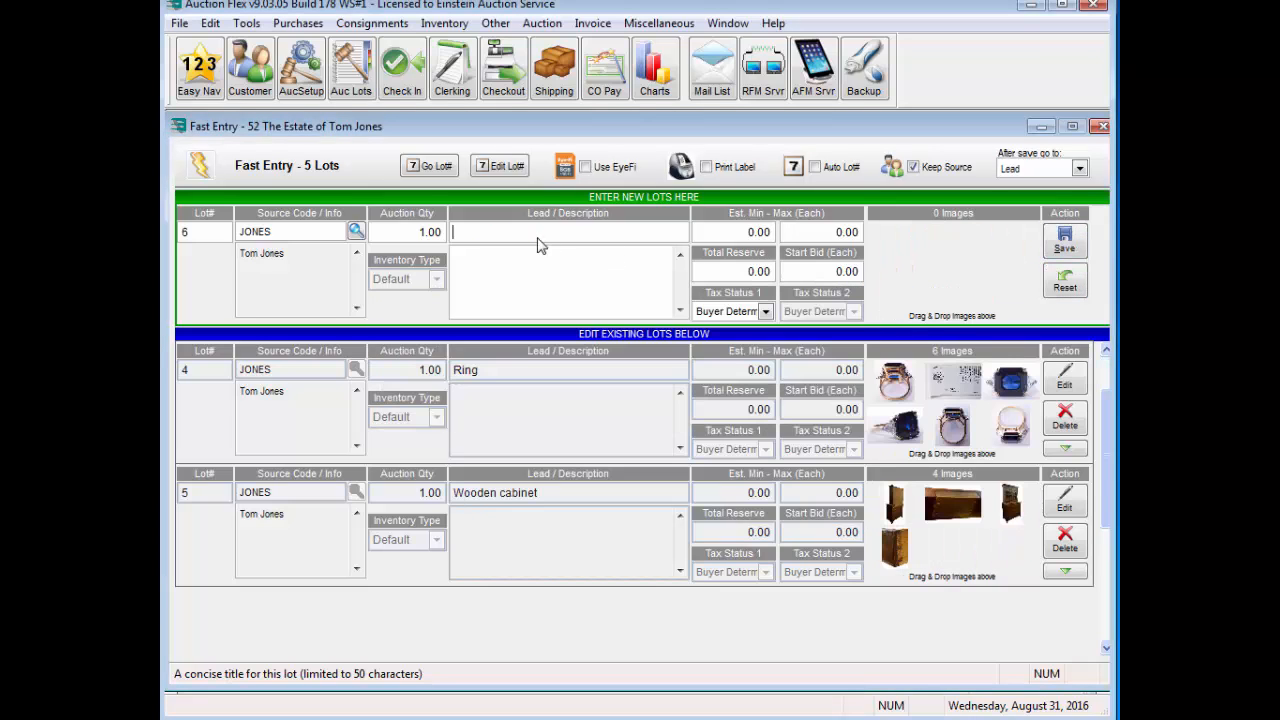
Step: Enter lot 6 with the lead "Firetruck toy", add the red firetruck image and save the lot
{"action": "type", "text": "Firetruck toy"}
{"action": "left_click_drag", "start_coordinate": [1105, 438], "coordinate": [943, 236]}
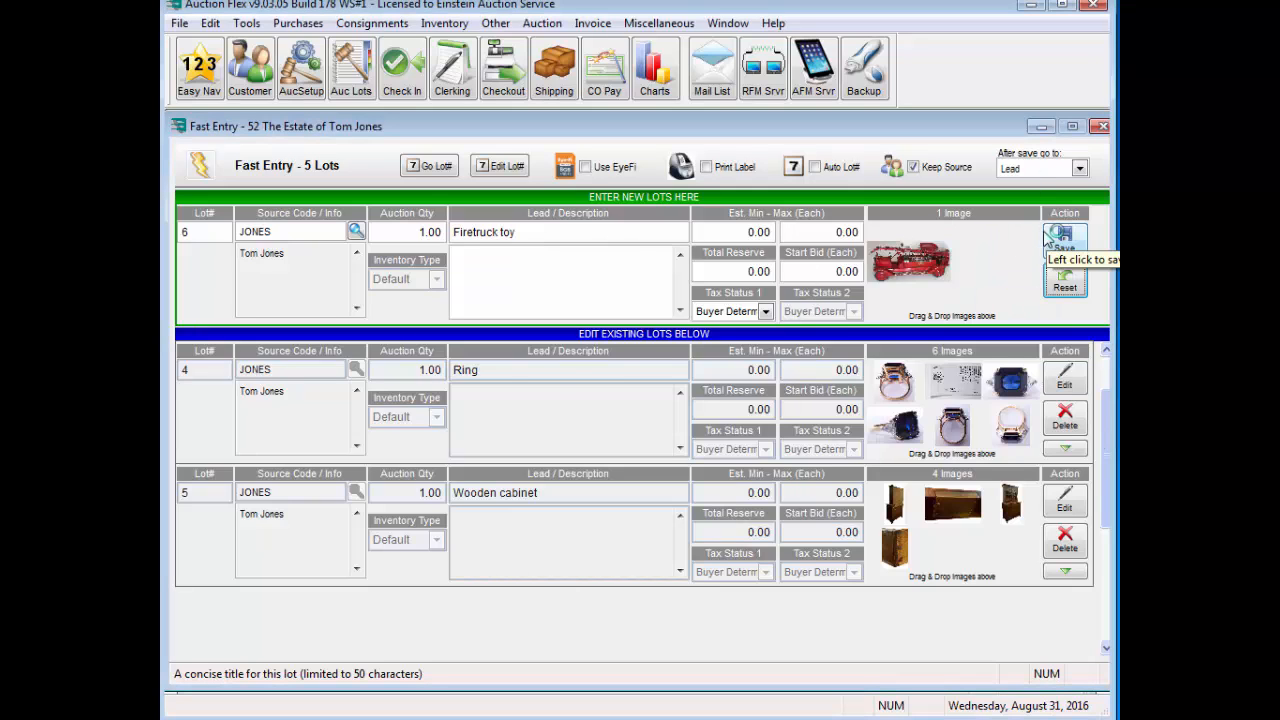
{"action": "left_click", "coordinate": [1065, 240]}
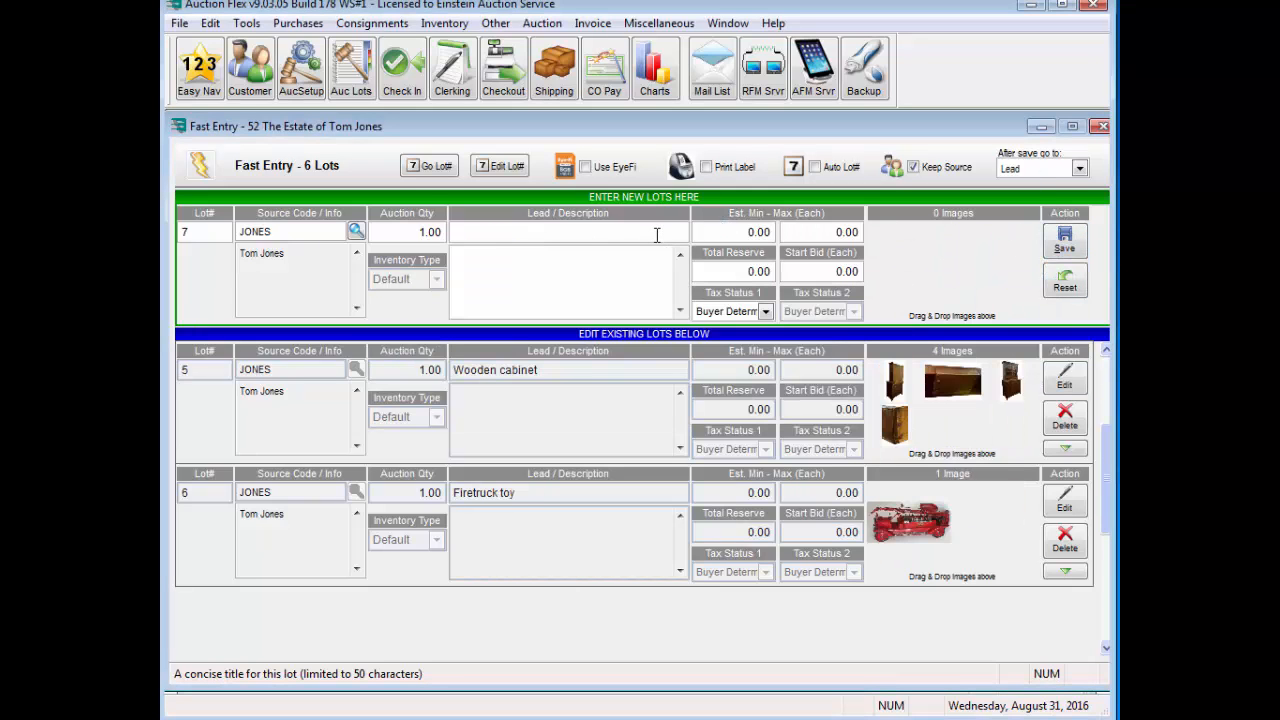
Step: Save lot 7 with the lead "Rocking horse" and its image, duplicate it as lots 8 to 10, and close lot entry
{"action": "type", "text": "Rocking horse"}
{"action": "left_click_drag", "start_coordinate": [1062, 598], "coordinate": [973, 273]}
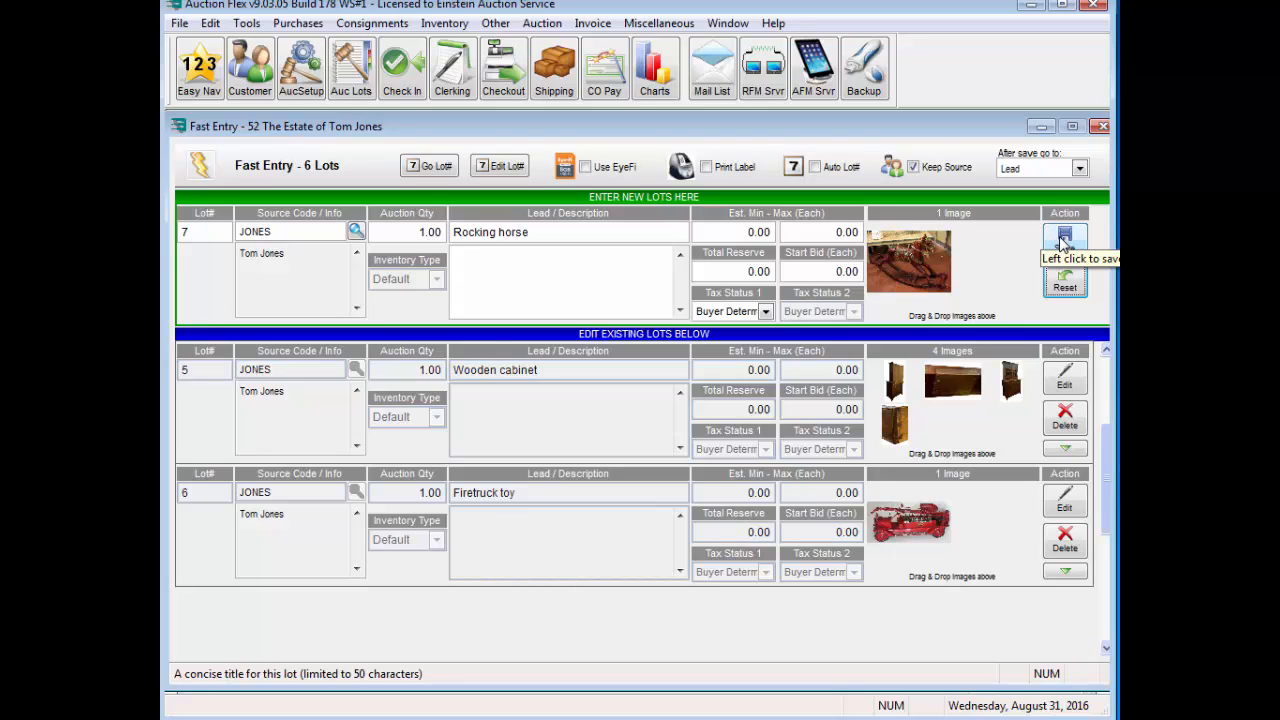
{"action": "left_click", "coordinate": [1064, 240]}
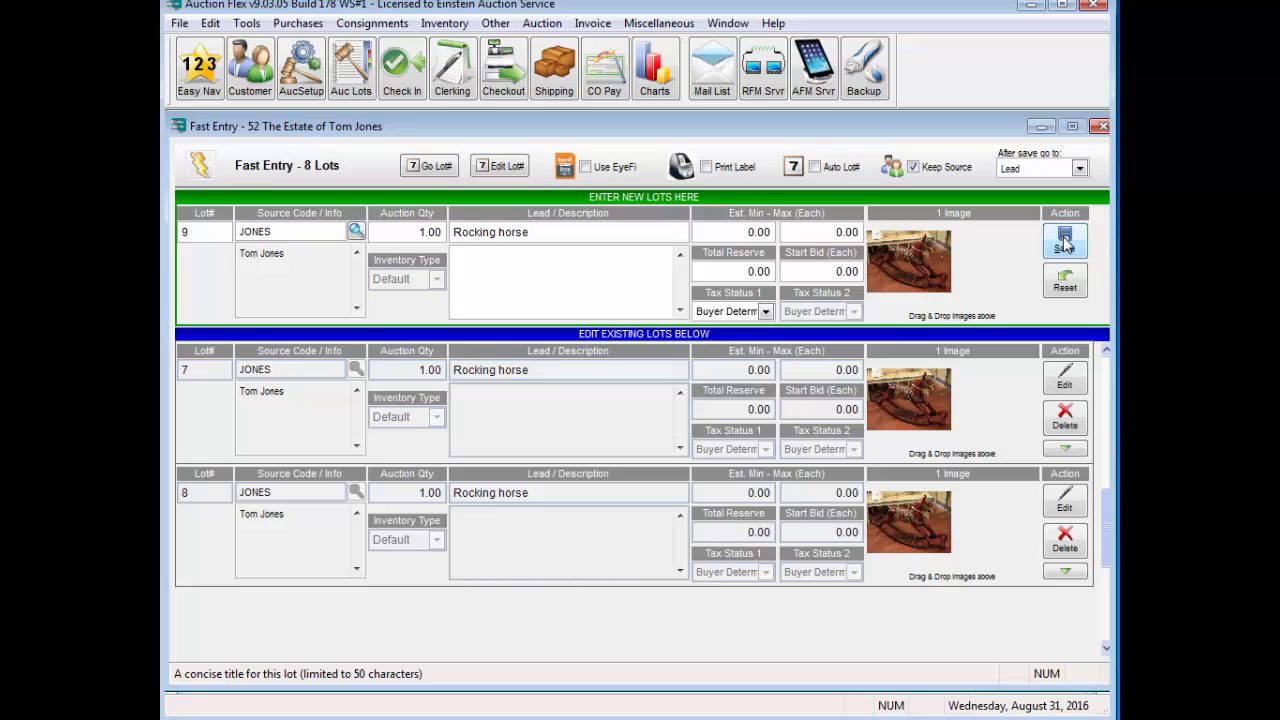
{"action": "left_click", "coordinate": [1065, 242]}
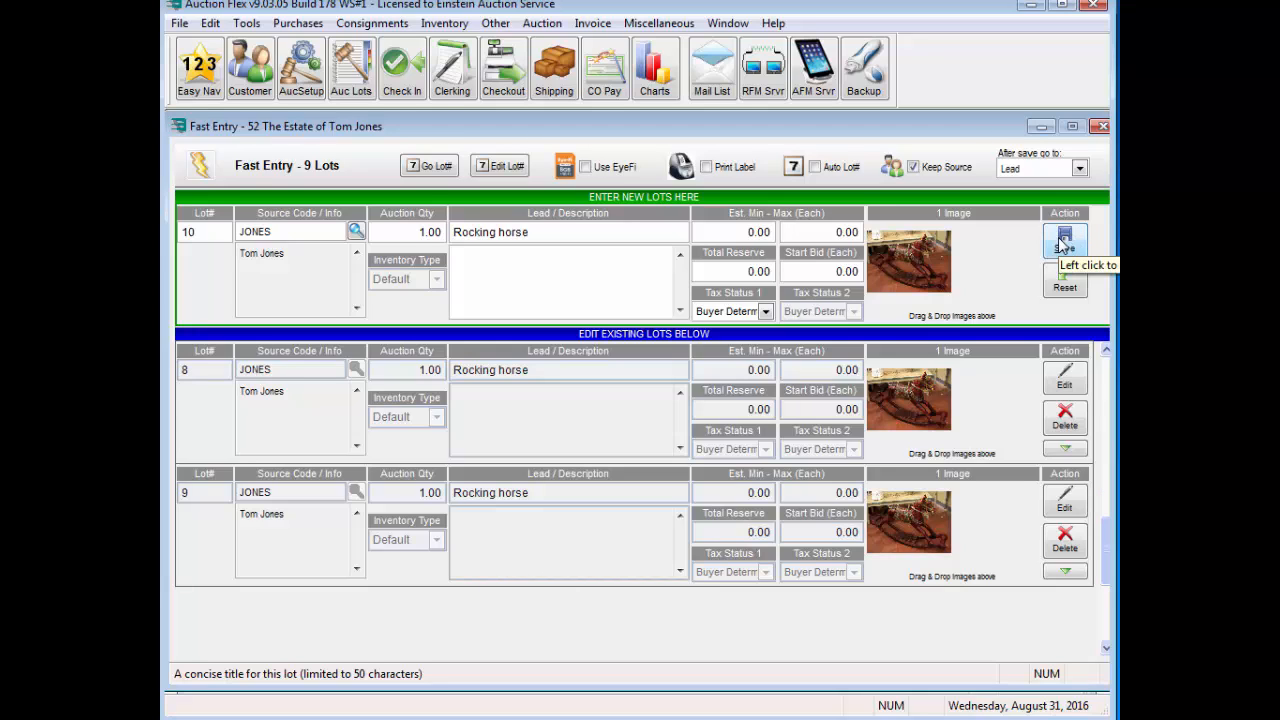
{"action": "left_click", "coordinate": [1065, 242]}
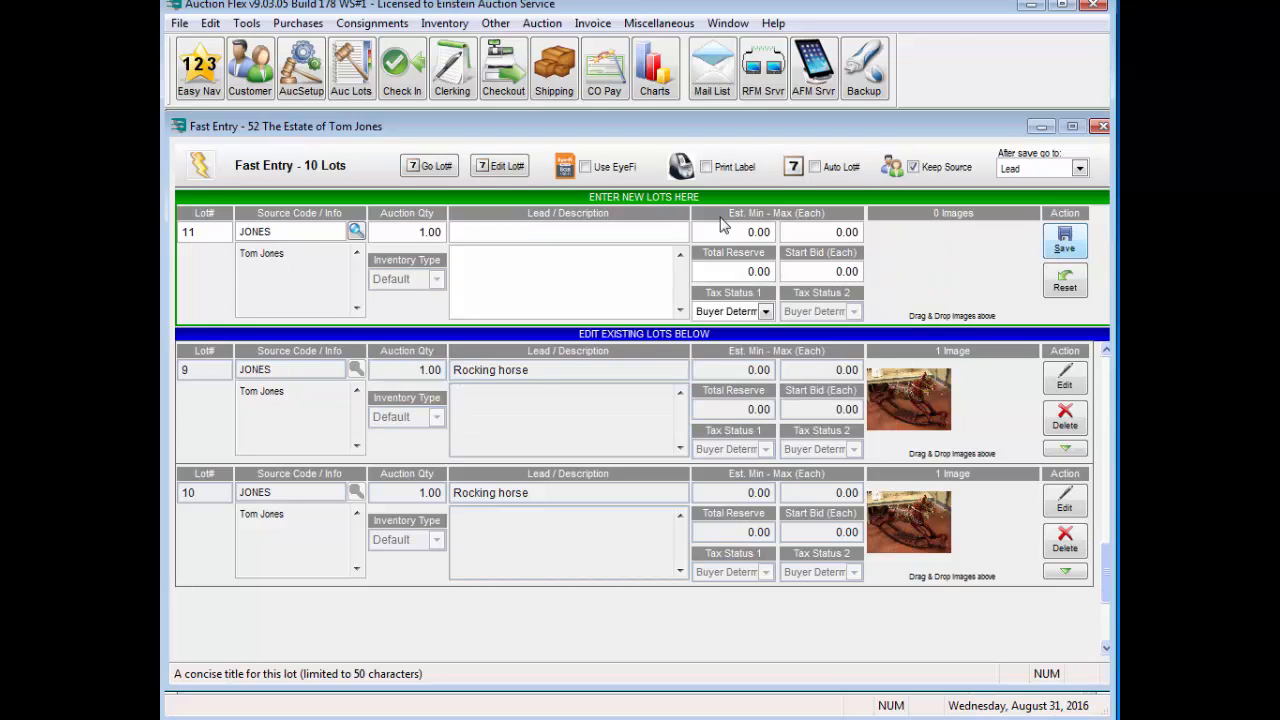
{"action": "left_click", "coordinate": [1101, 126]}
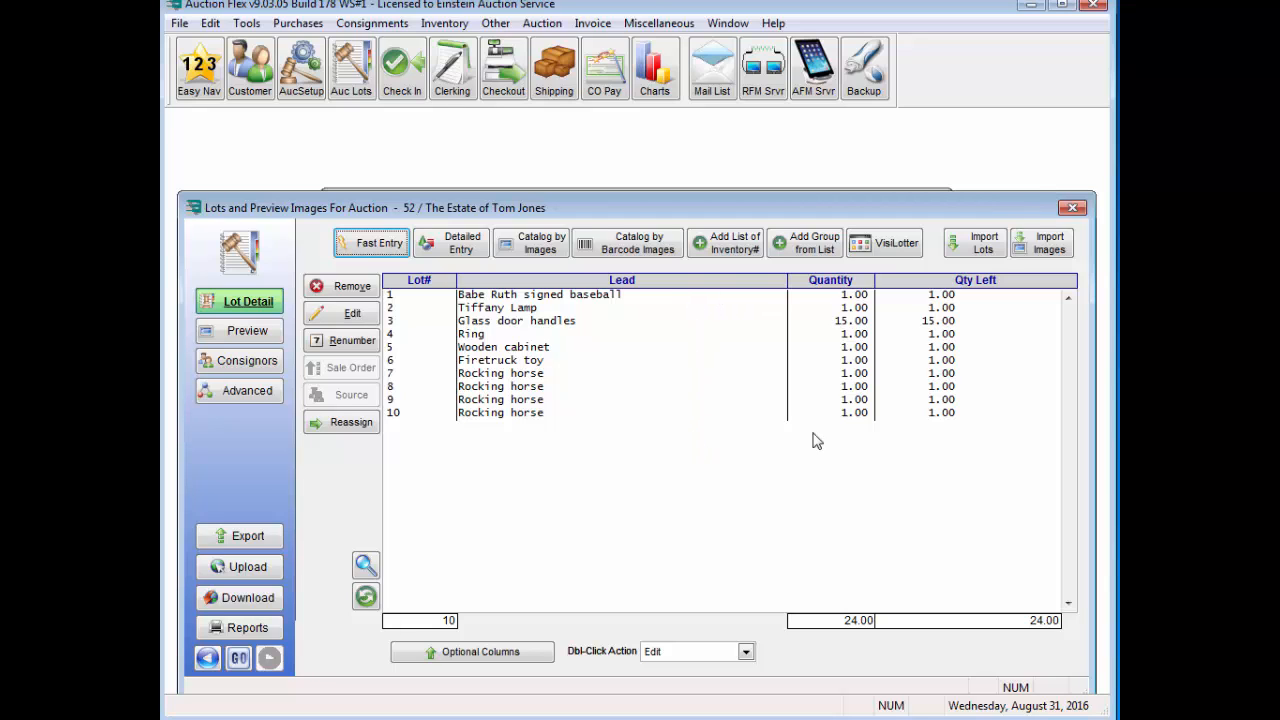
{"action": "left_click", "coordinate": [1072, 208]}
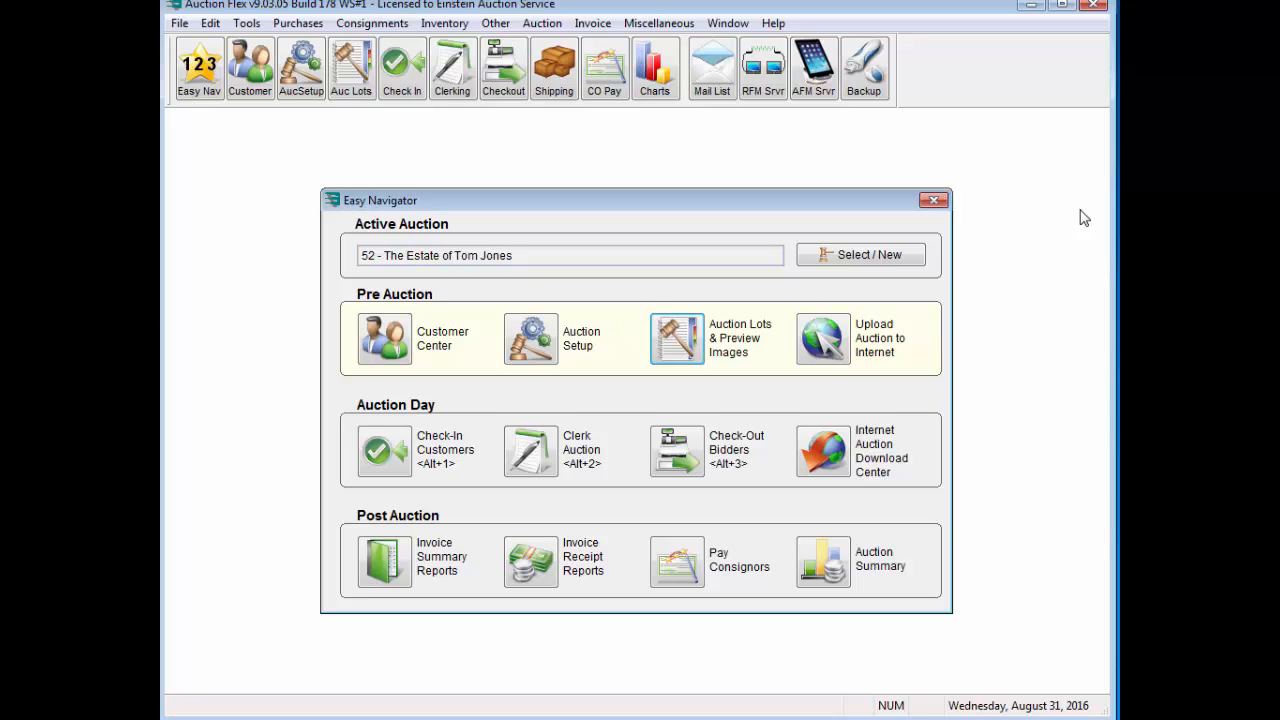
Step: Open customer check-in for the auction, find the existing customer by last name and check them in with bid card 5
{"action": "left_click", "coordinate": [392, 458]}
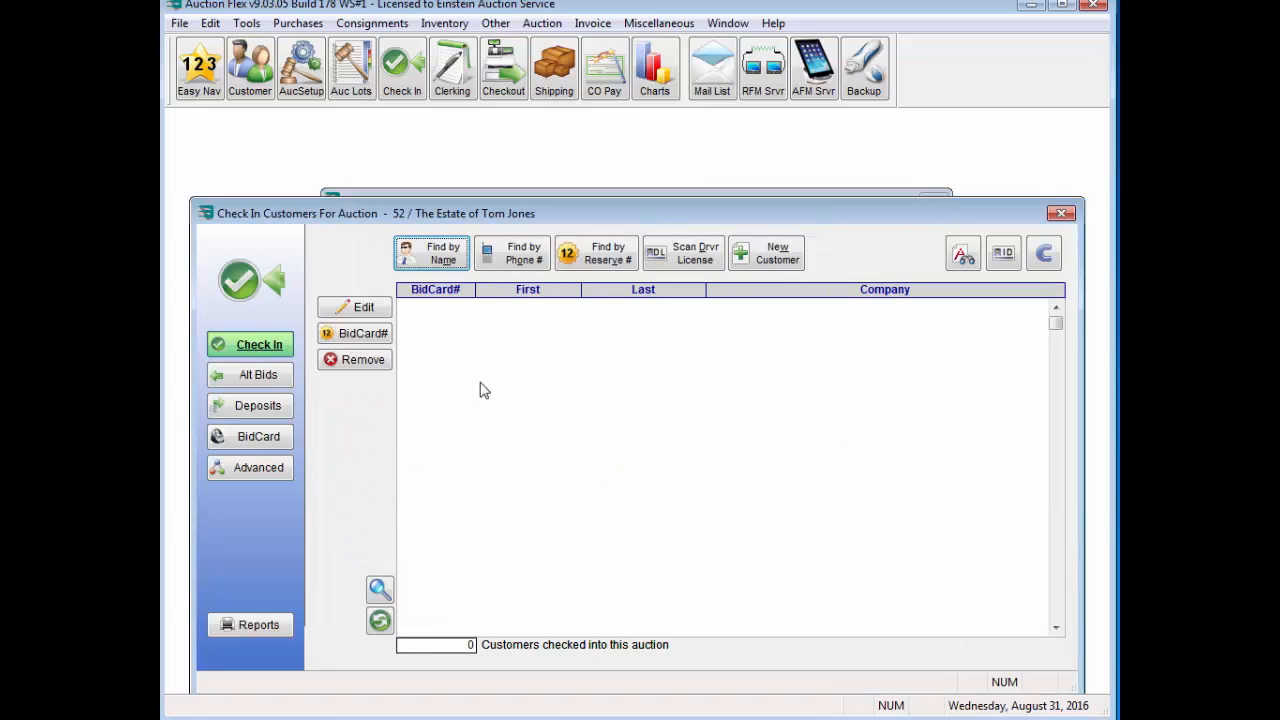
{"action": "left_click", "coordinate": [426, 252]}
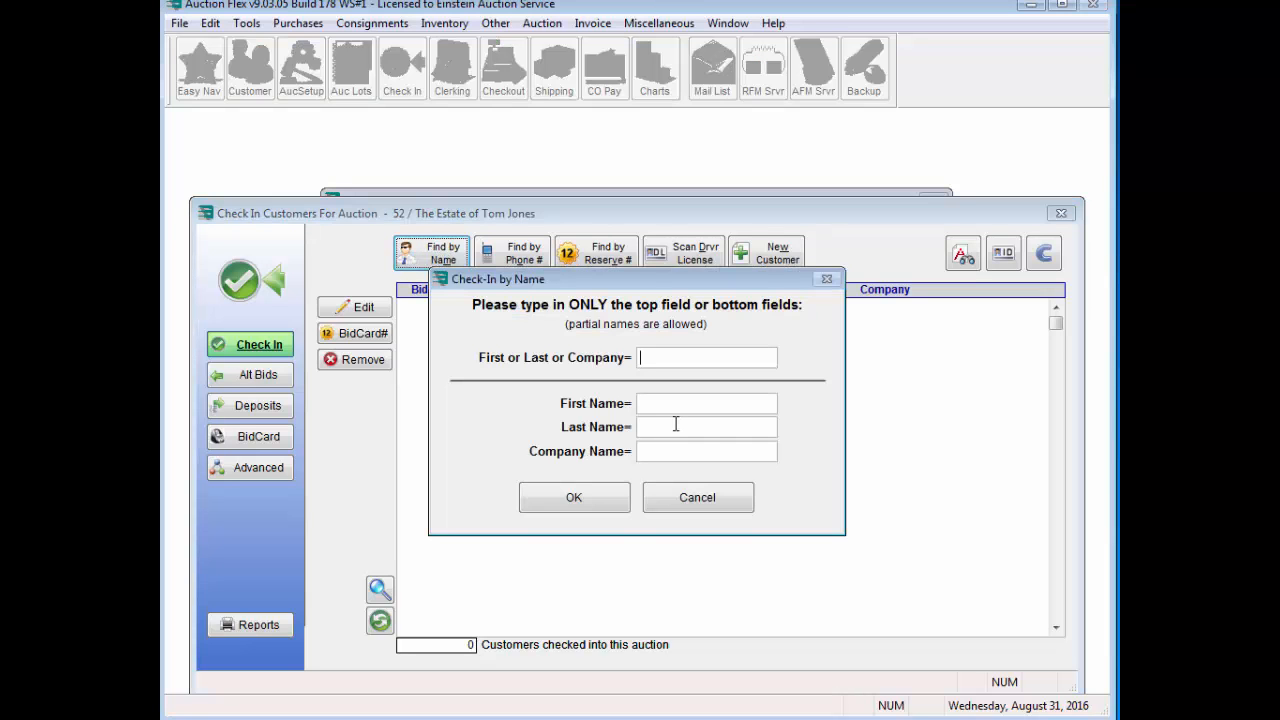
{"action": "type", "text": "peters"}
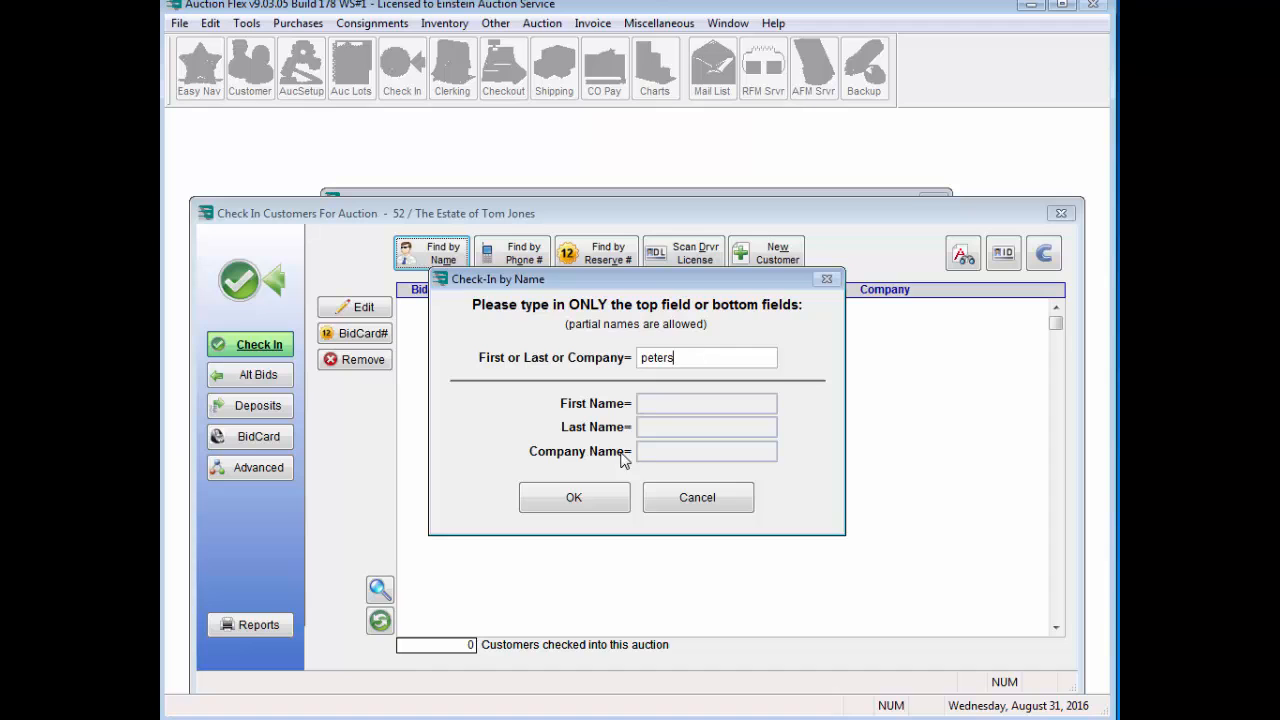
{"action": "left_click", "coordinate": [620, 492]}
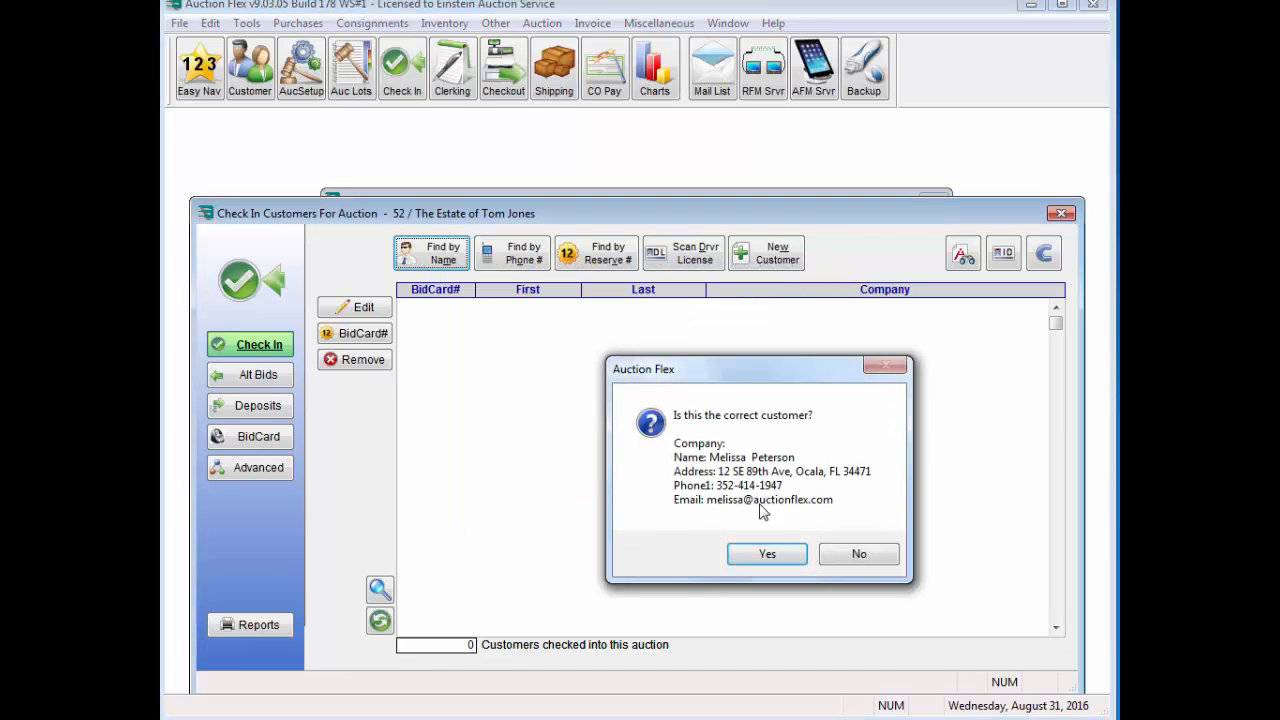
{"action": "left_click", "coordinate": [765, 554]}
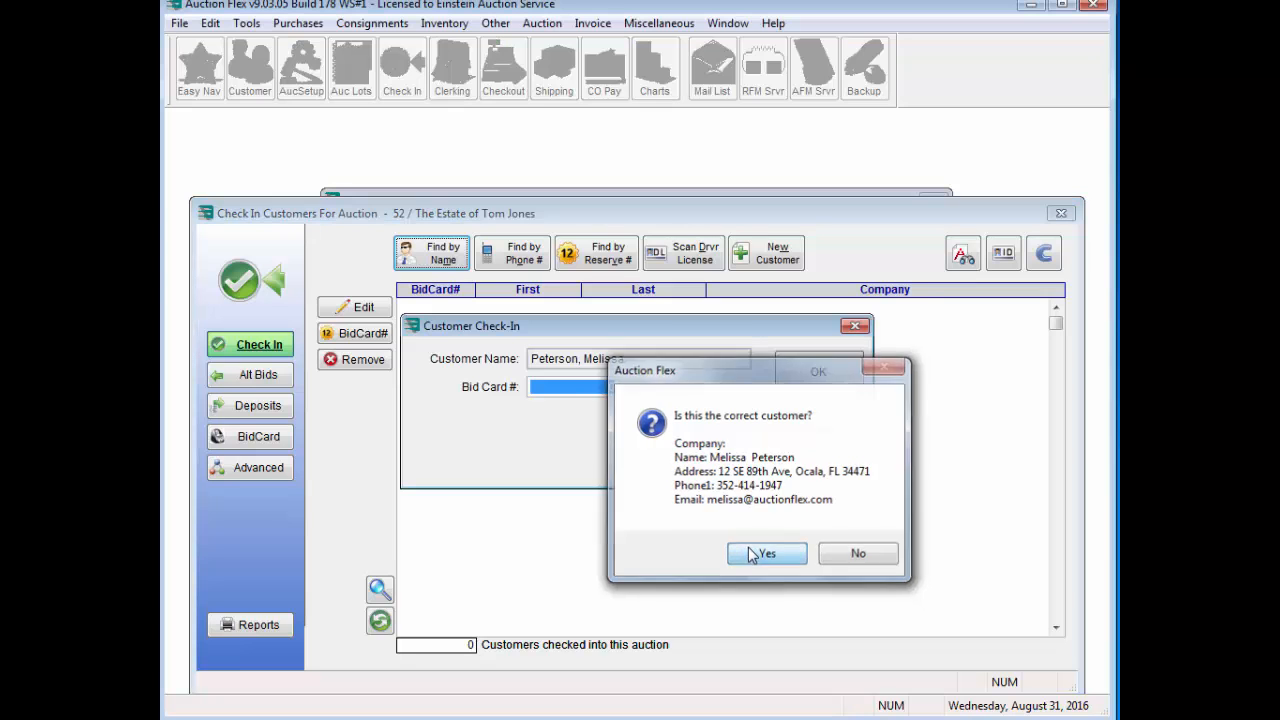
{"action": "type", "text": "5"}
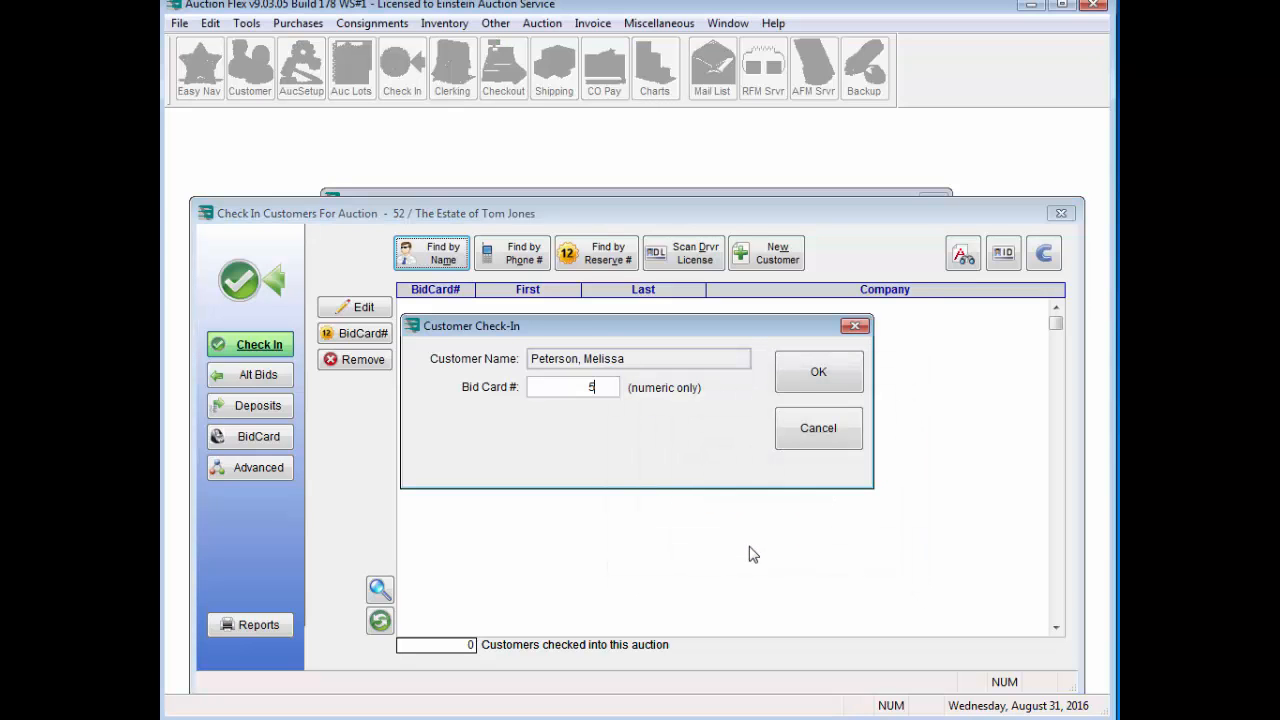
{"action": "left_click", "coordinate": [819, 372]}
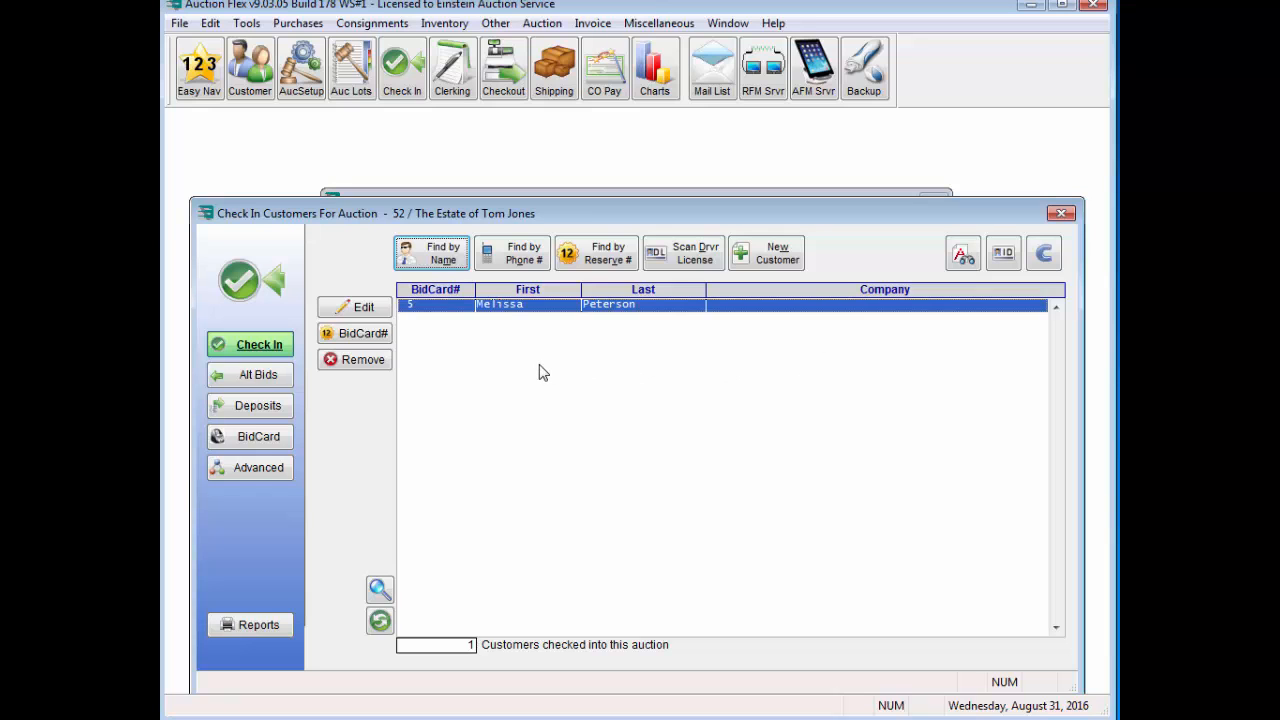
Step: Search for the second bidder by last name in check-in and start a new customer record for them
{"action": "left_click", "coordinate": [430, 256]}
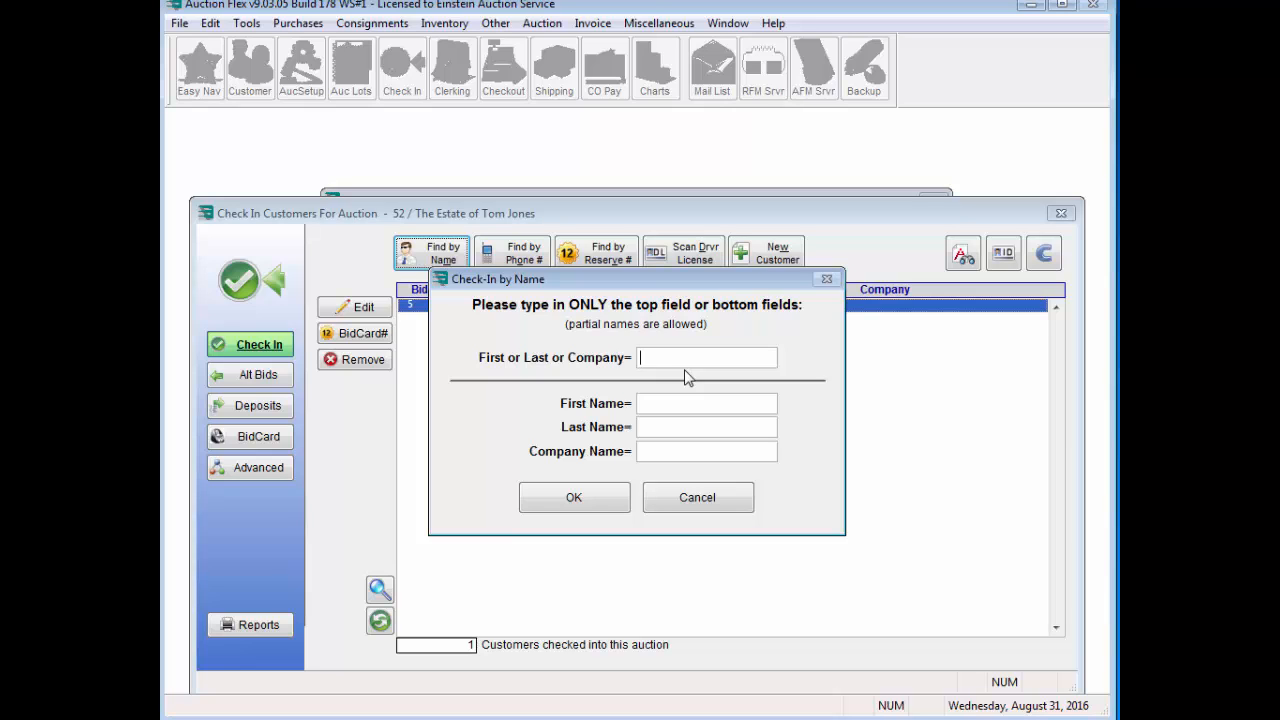
{"action": "type", "text": "richardson"}
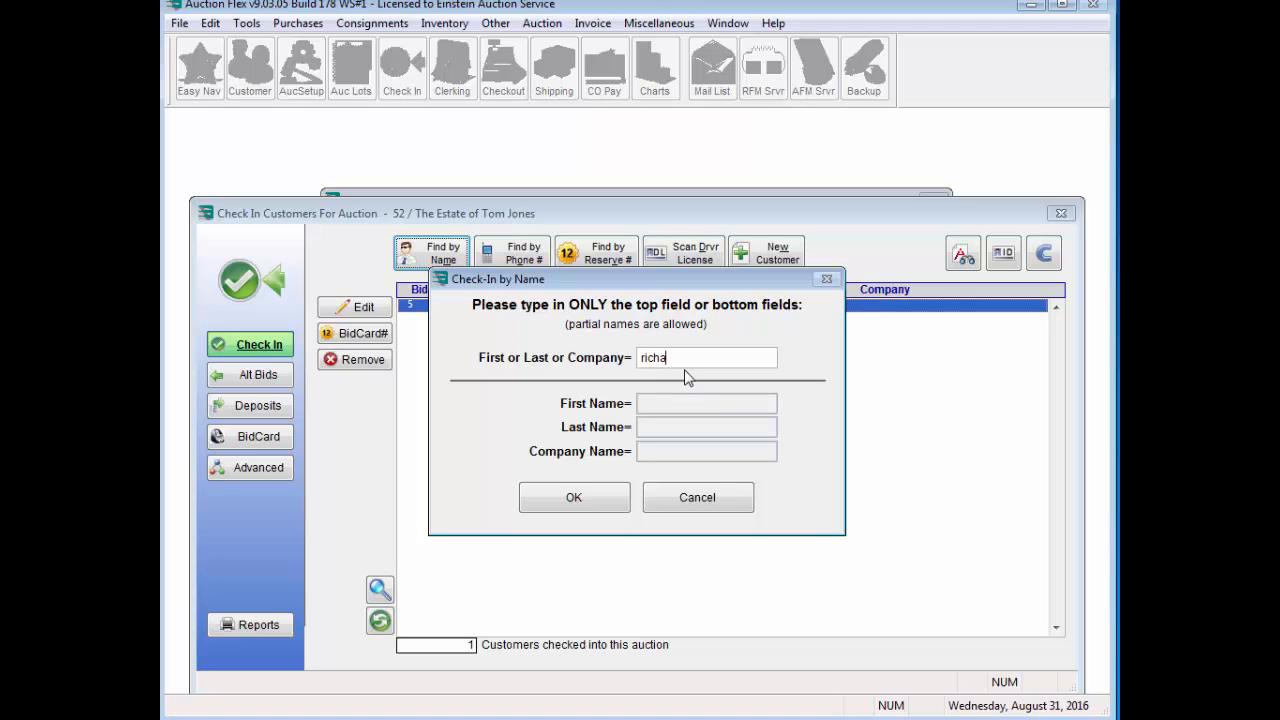
{"action": "left_click", "coordinate": [583, 505]}
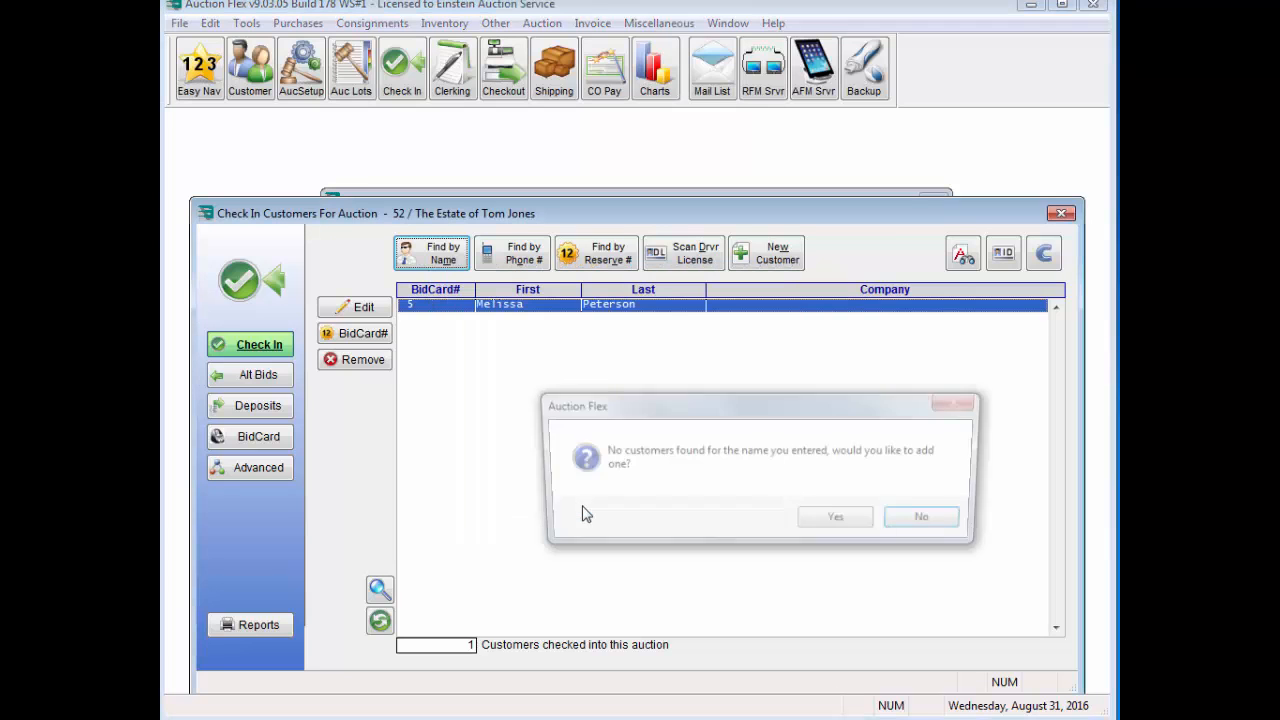
{"action": "left_click", "coordinate": [829, 526]}
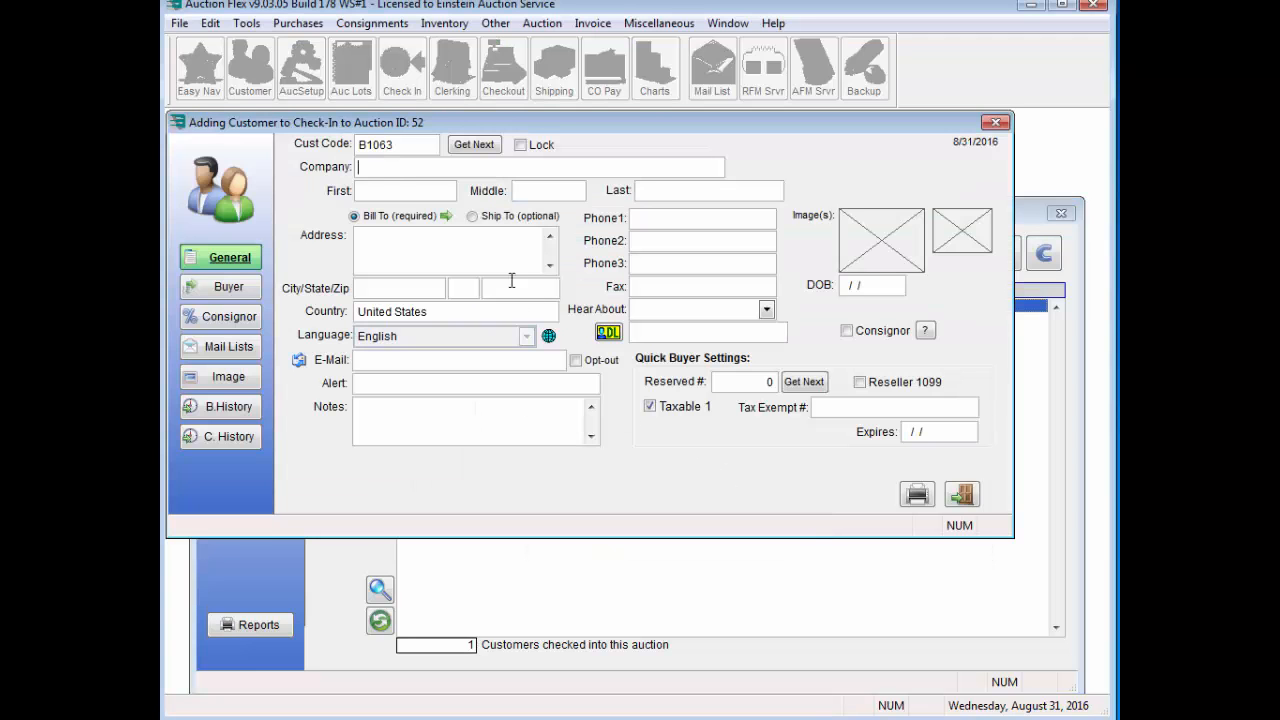
Step: Enter the new customer's first and last name, save the record and check them in with bid card 10
{"action": "left_click", "coordinate": [398, 190]}
{"action": "type", "text": "Jimmy"}
{"action": "key", "text": "Tab"}
{"action": "key", "text": "Tab"}
{"action": "type", "text": "Richmond"}
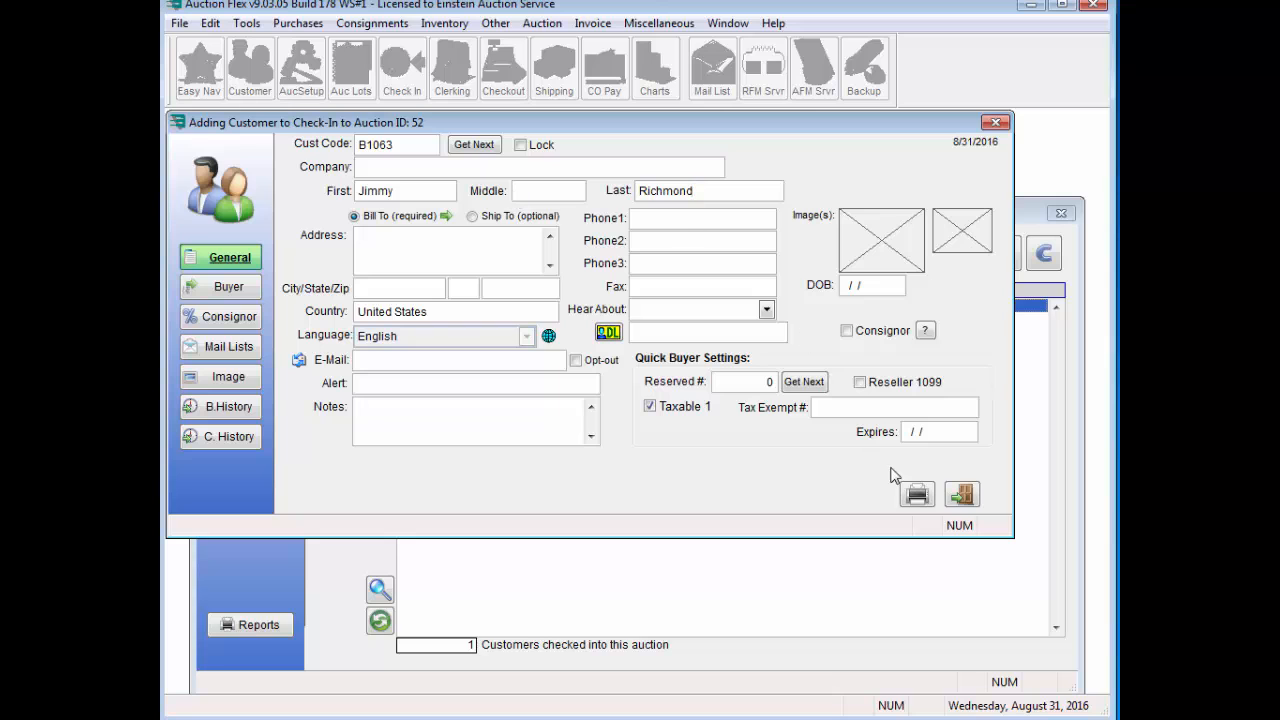
{"action": "left_click", "coordinate": [962, 494]}
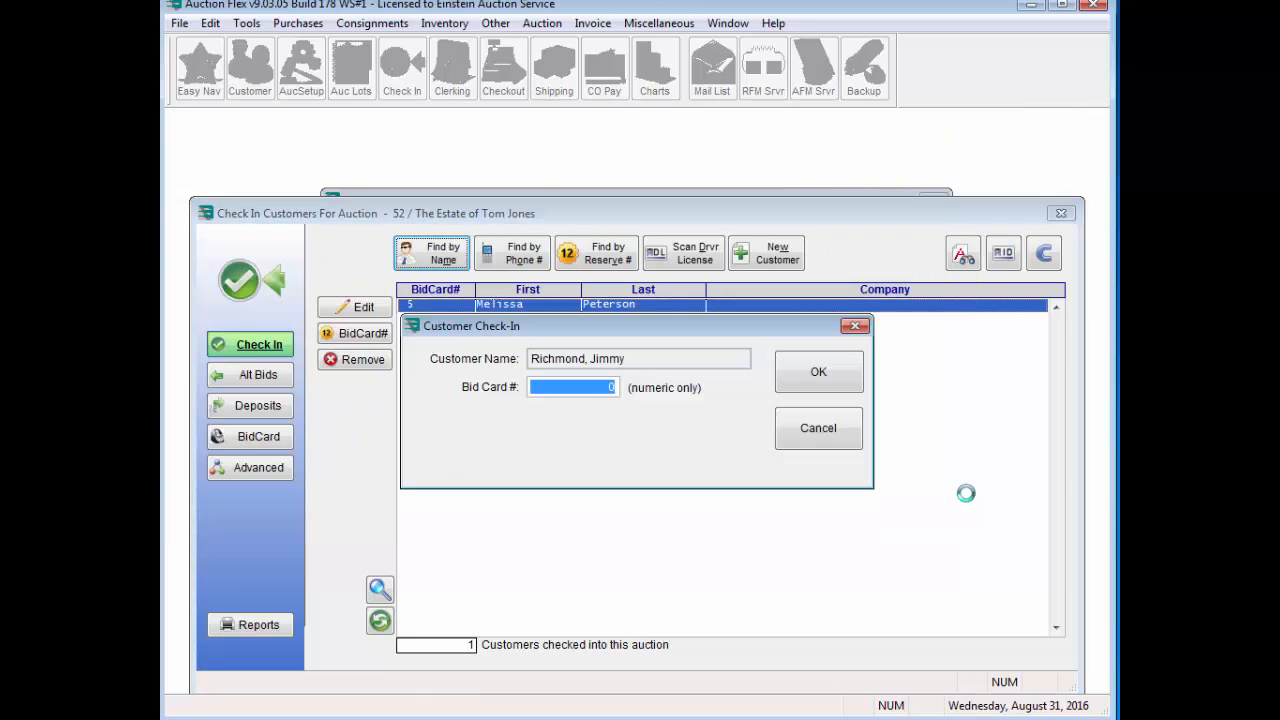
{"action": "type", "text": "10"}
{"action": "left_click", "coordinate": [832, 382]}
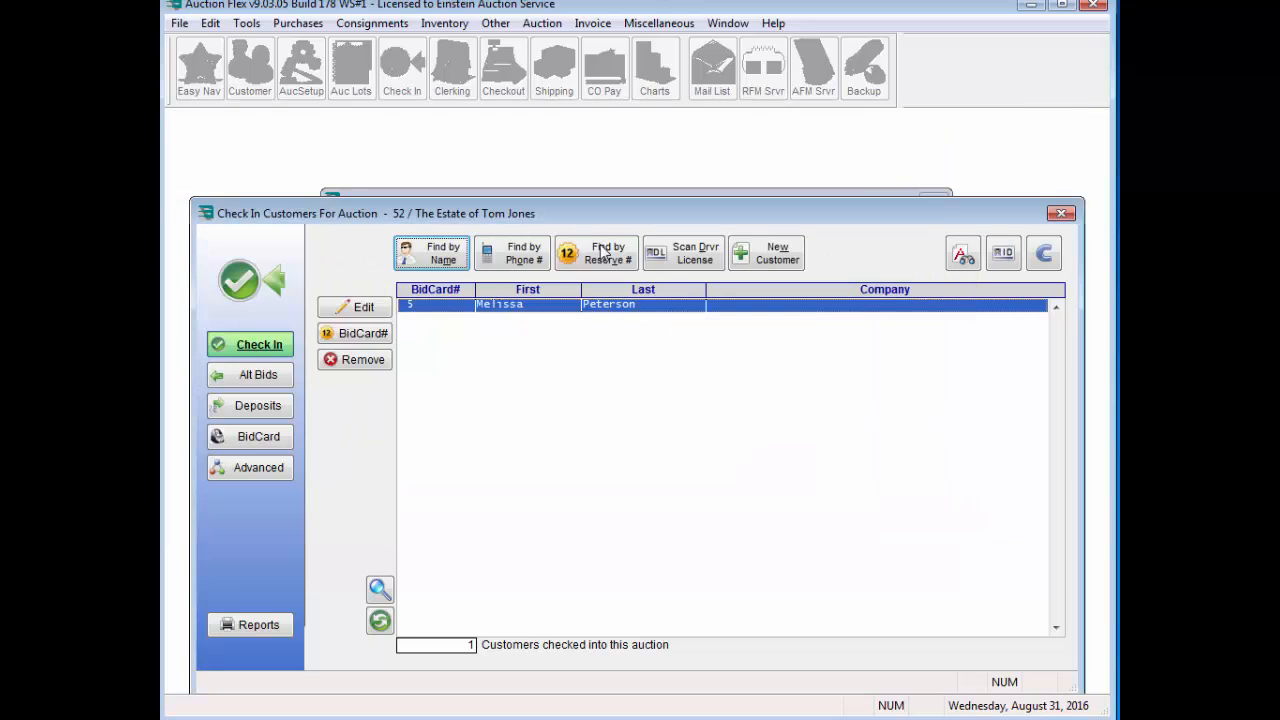
Step: Find the third bidder's existing record by last name and check them in with bid card 15
{"action": "left_click", "coordinate": [427, 255]}
{"action": "type", "text": "harker"}
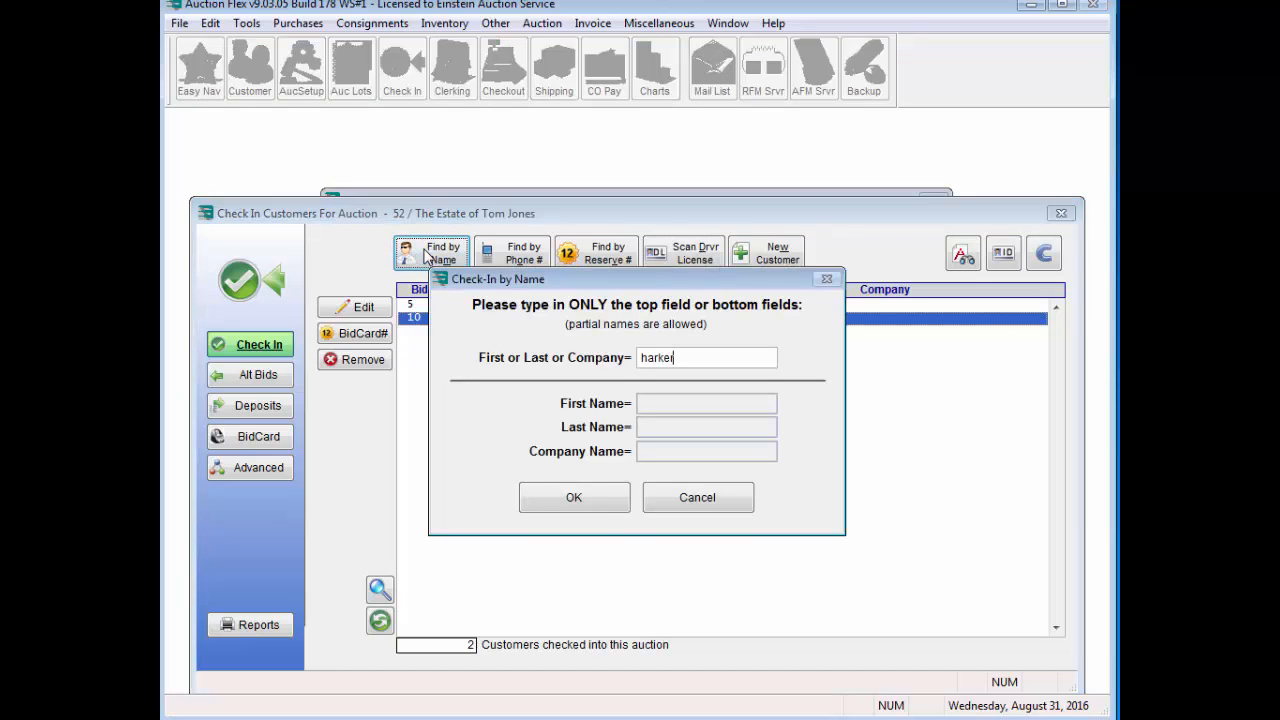
{"action": "left_click", "coordinate": [610, 500]}
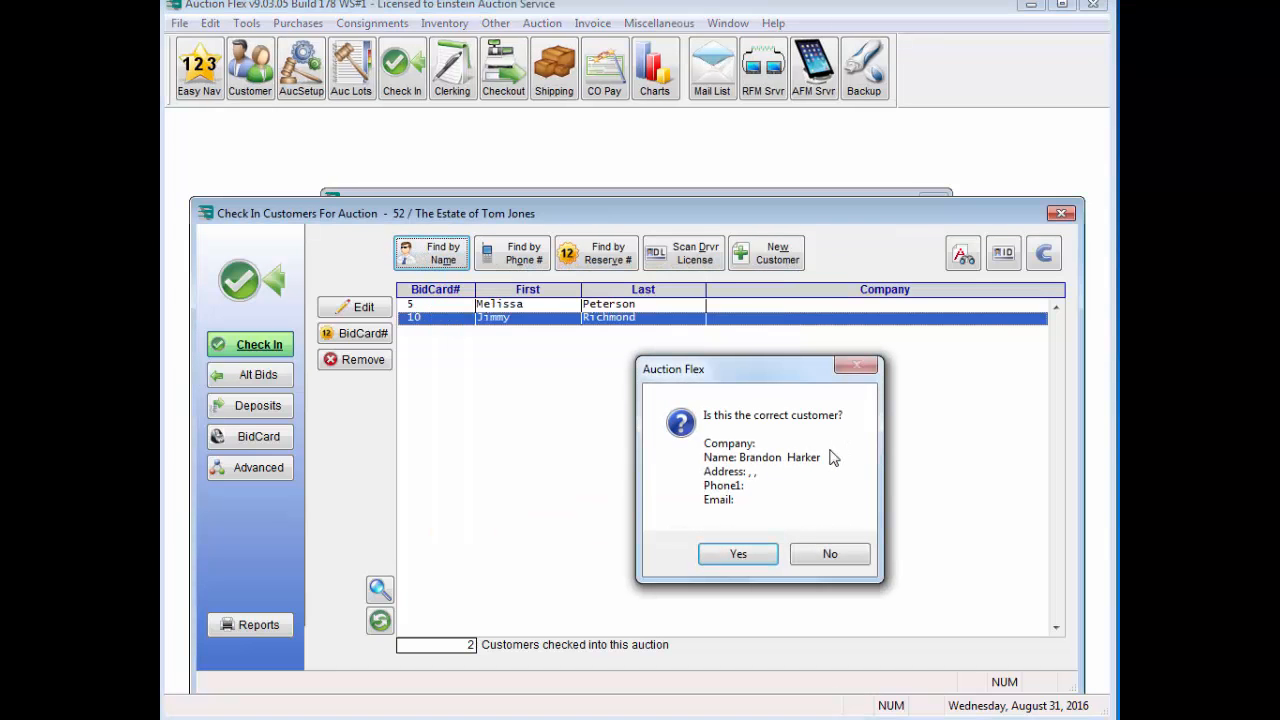
{"action": "key", "text": "Return"}
{"action": "type", "text": "15"}
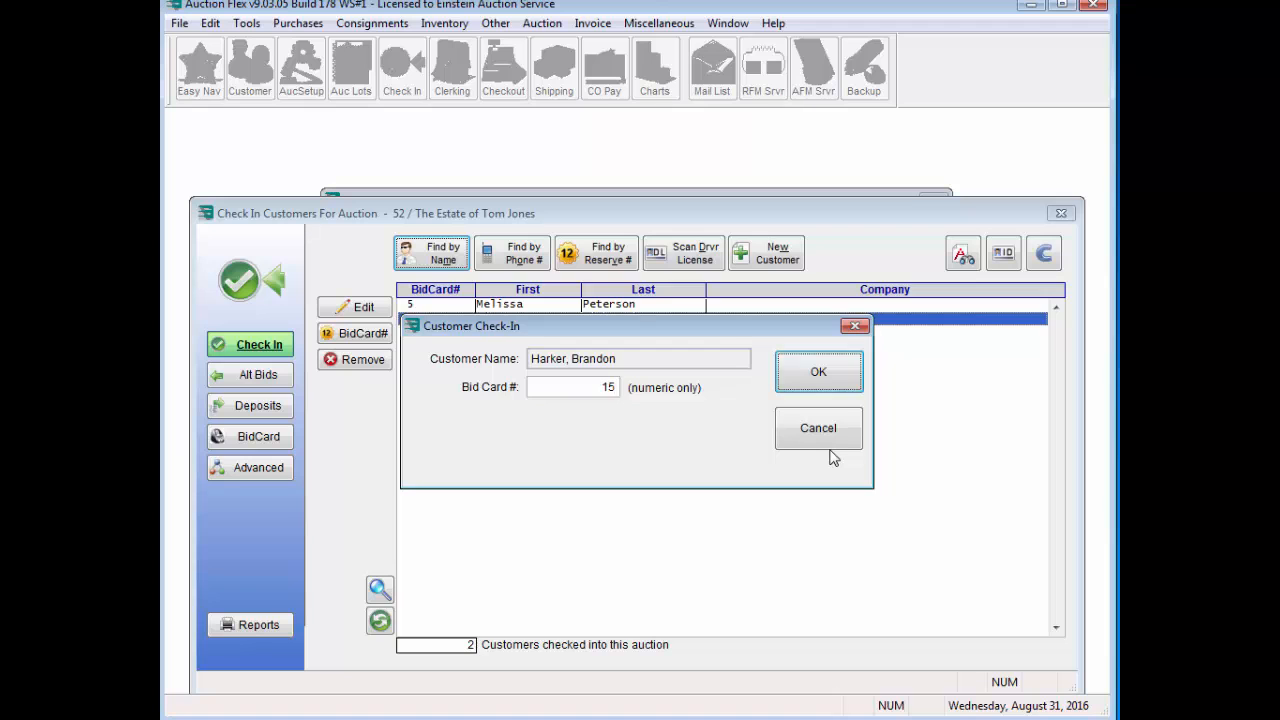
{"action": "key", "text": "Return"}
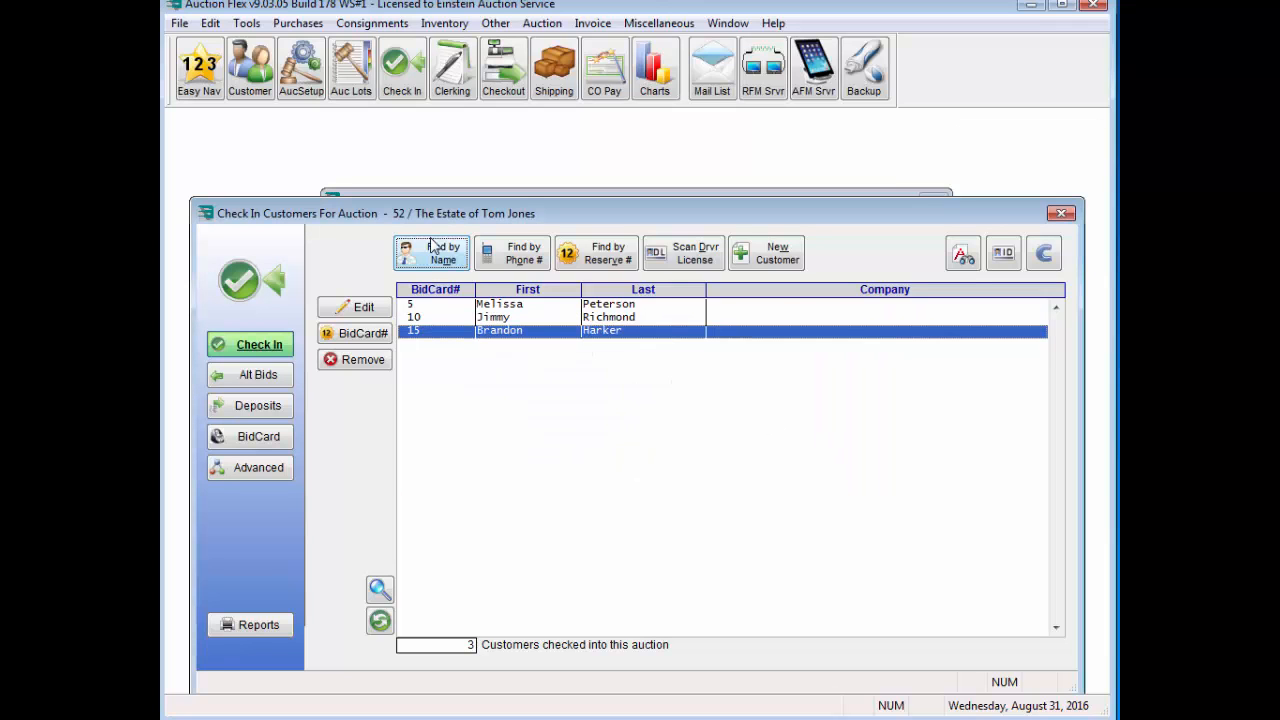
Step: Search for the fourth bidder by last name in check-in and start a new customer record for them
{"action": "left_click", "coordinate": [440, 253]}
{"action": "type", "text": "kennedy"}
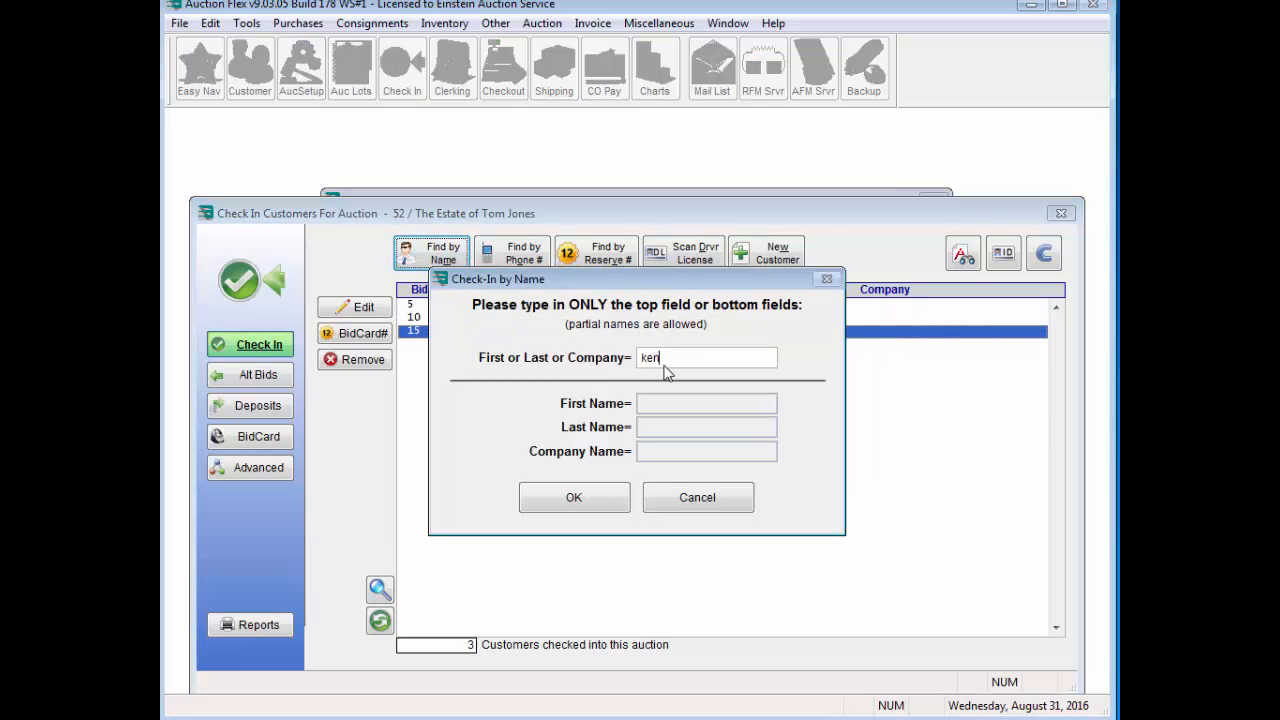
{"action": "left_click", "coordinate": [573, 503]}
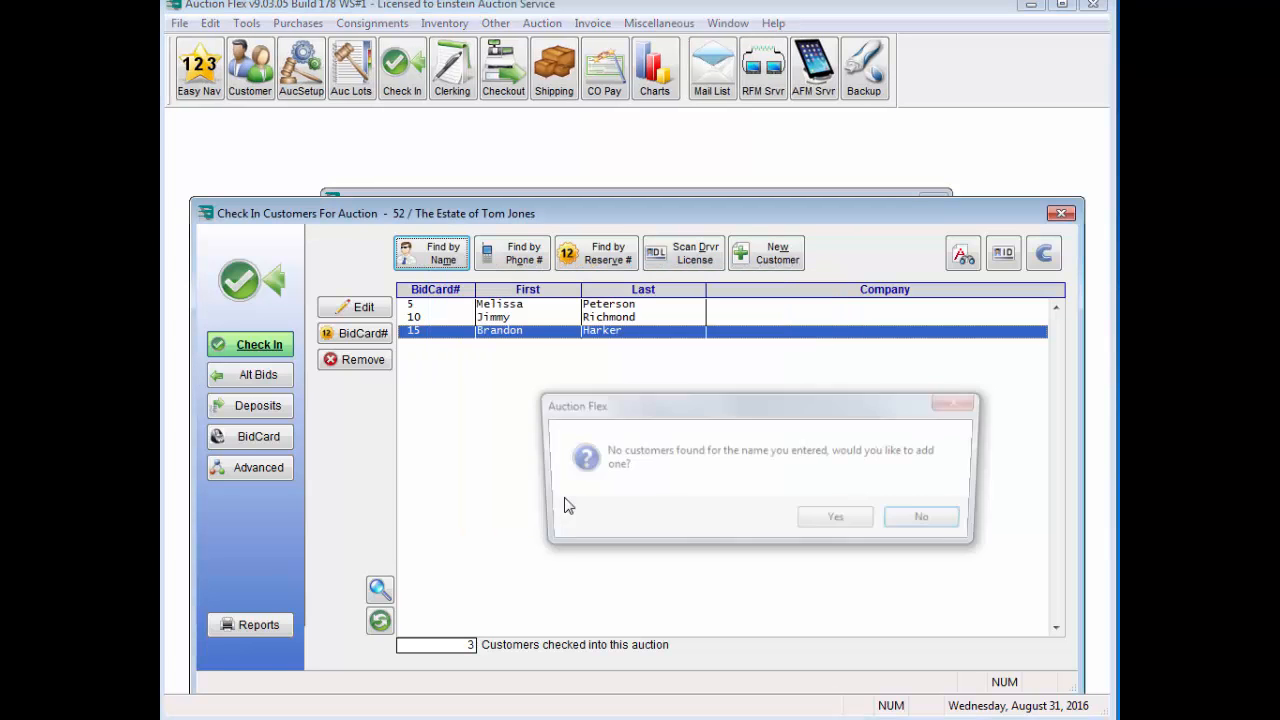
{"action": "left_click", "coordinate": [866, 526]}
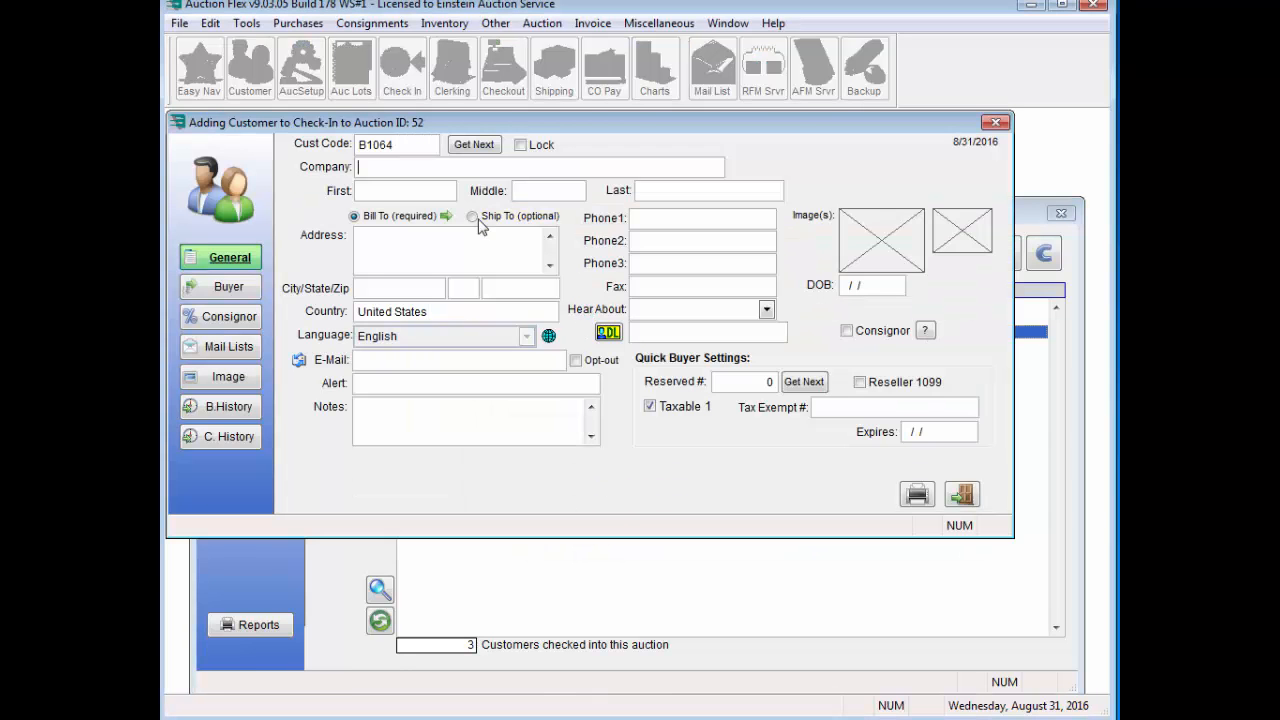
Step: Enter the fourth bidder's first and last name, check them in with bid card 20 and close customer check-in
{"action": "type", "text": "Kris"}
{"action": "key", "text": "Tab"}
{"action": "key", "text": "Tab"}
{"action": "type", "text": "Kennedy"}
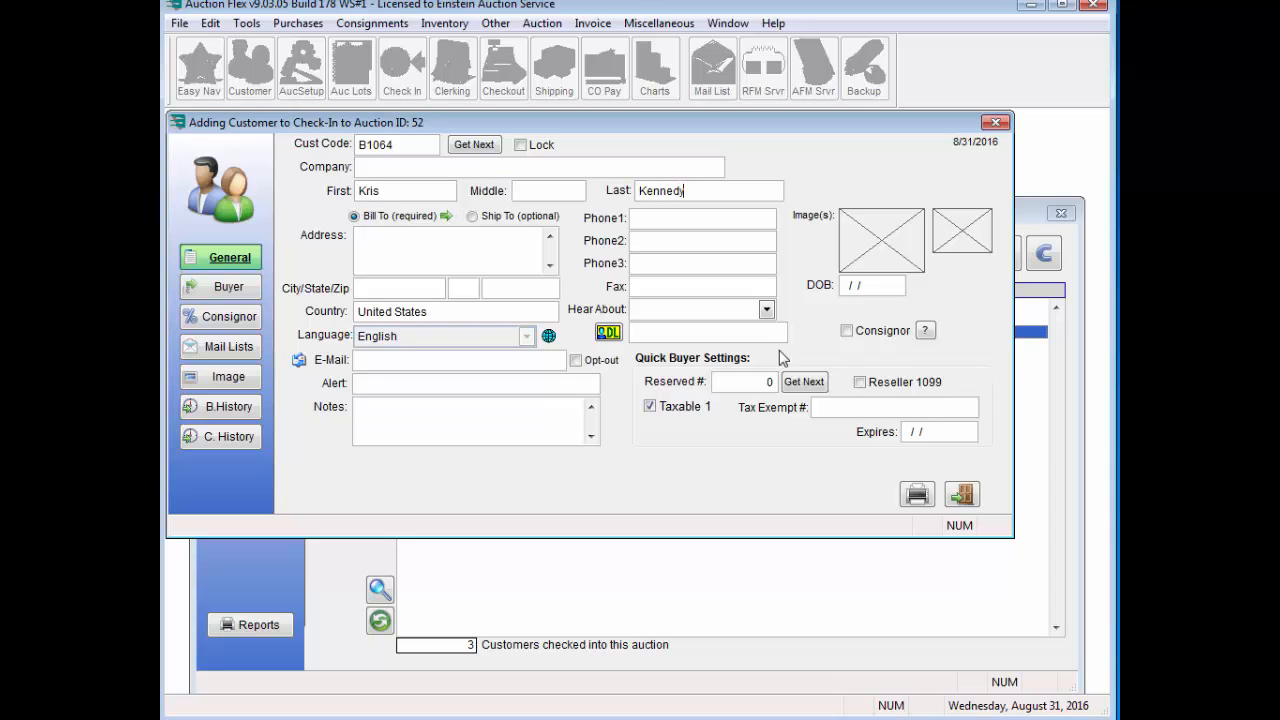
{"action": "left_click", "coordinate": [960, 494]}
{"action": "type", "text": "20"}
{"action": "key", "text": "Tab"}
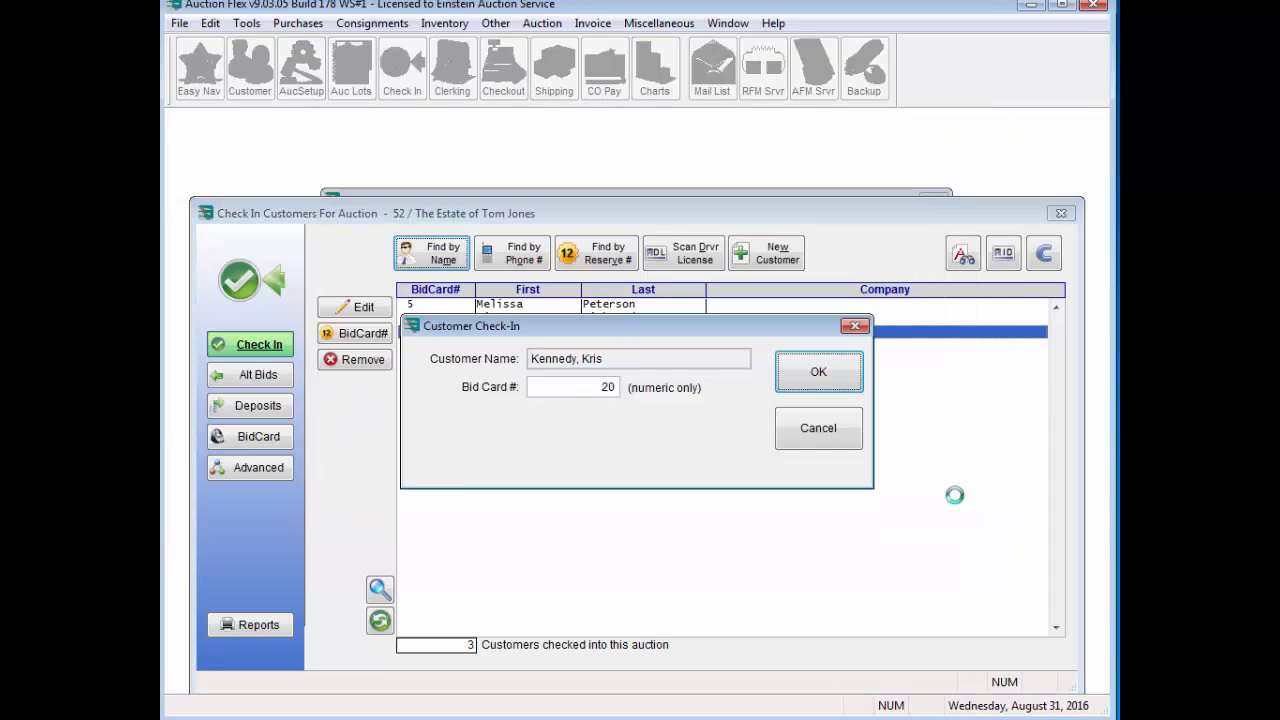
{"action": "key", "text": "Return"}
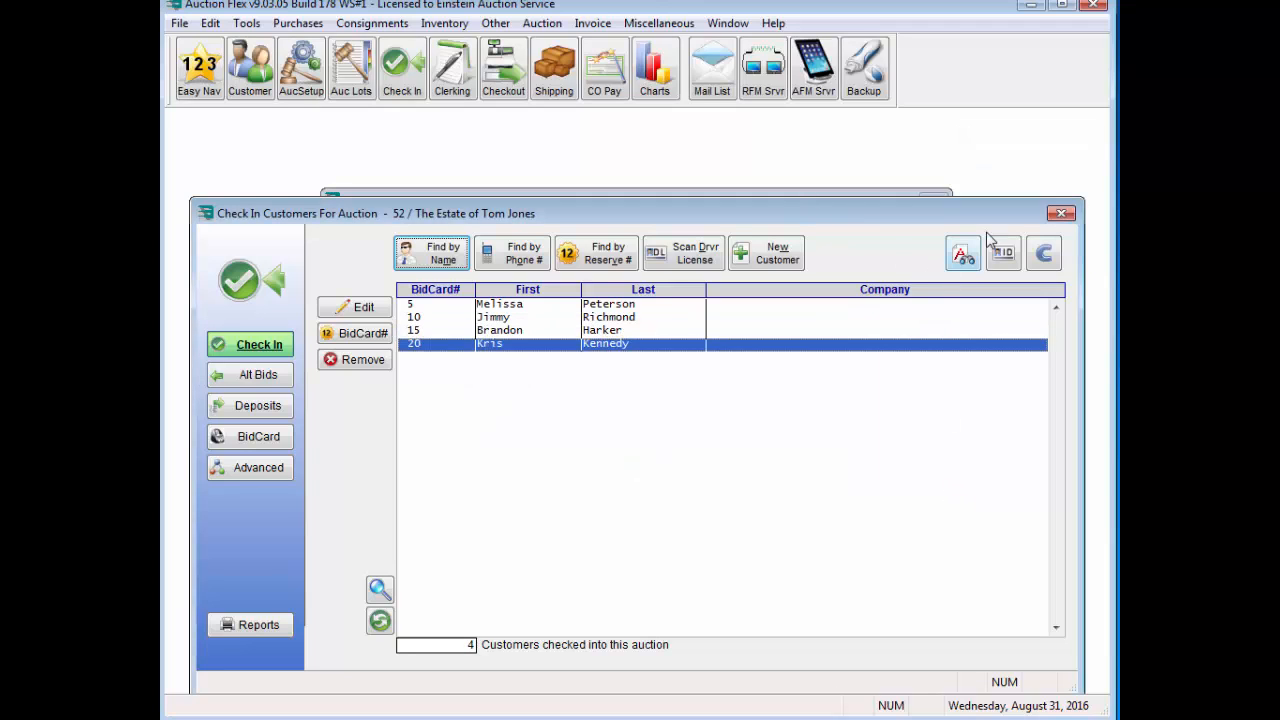
{"action": "left_click", "coordinate": [1064, 216]}
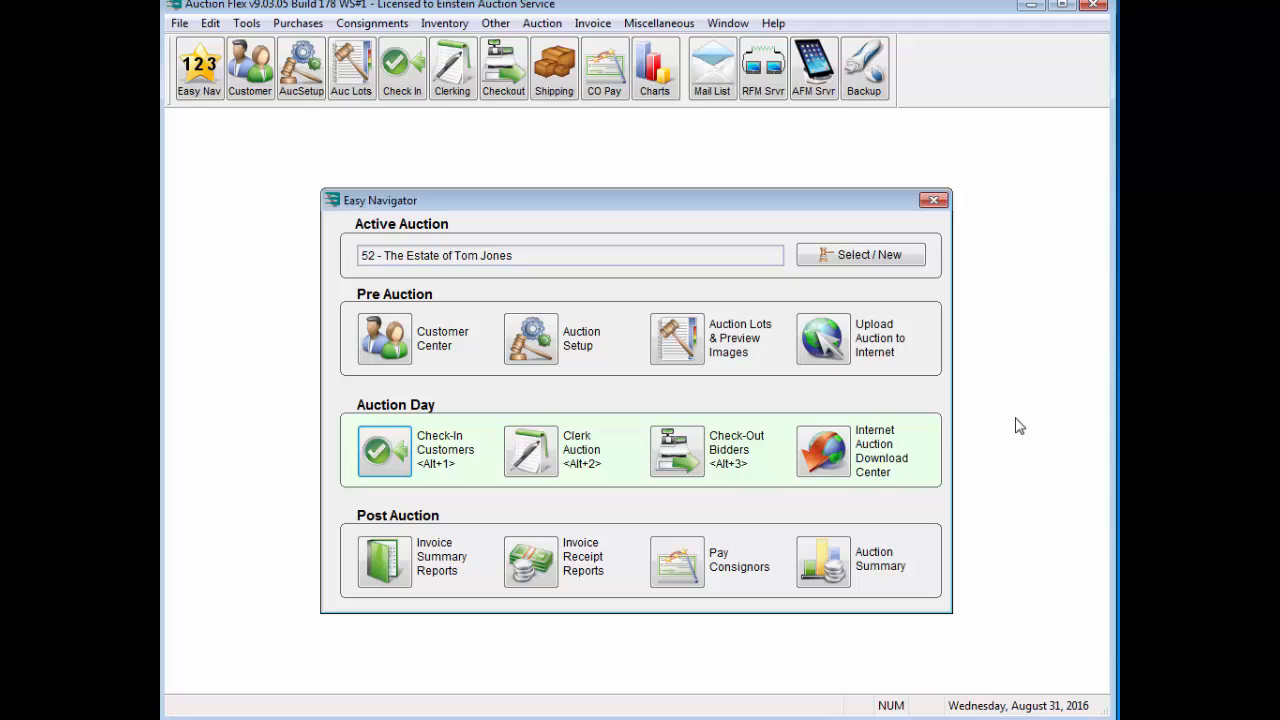
Step: Open the auction's clerking grid in the widescreen version that shows buyer names and load lot 1 for clerking
{"action": "left_click", "coordinate": [513, 470]}
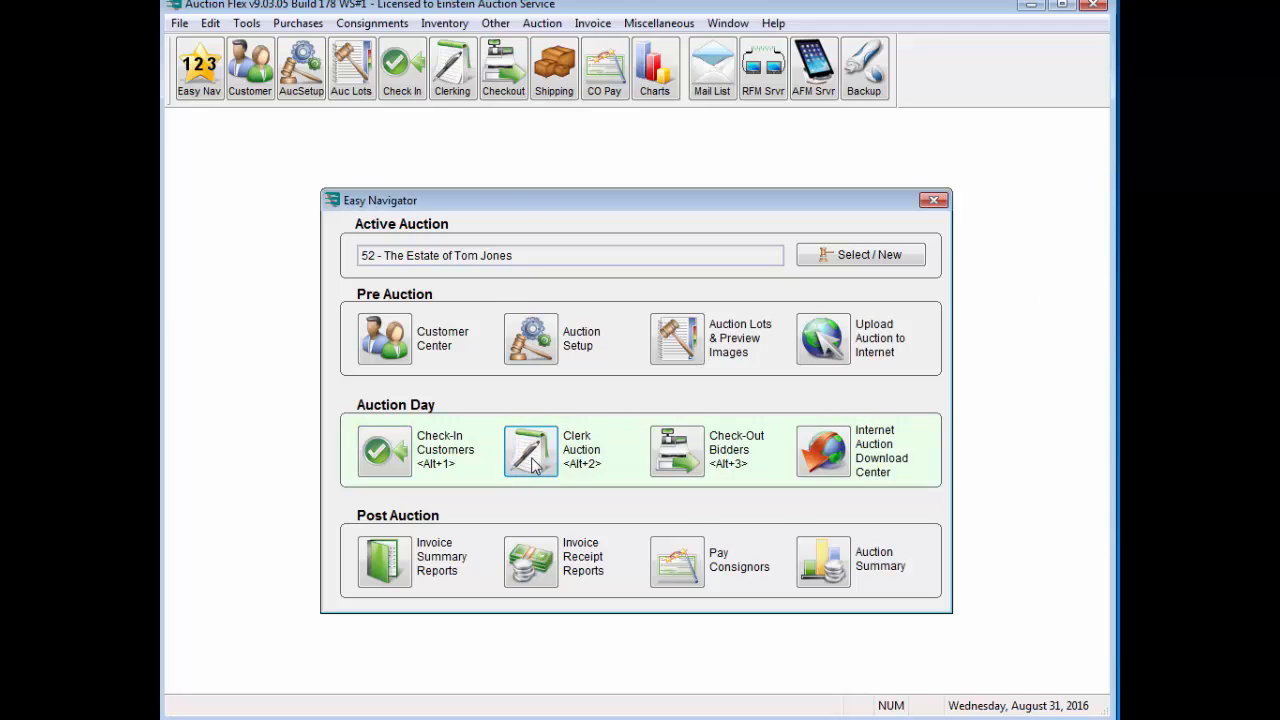
{"action": "left_click", "coordinate": [570, 311]}
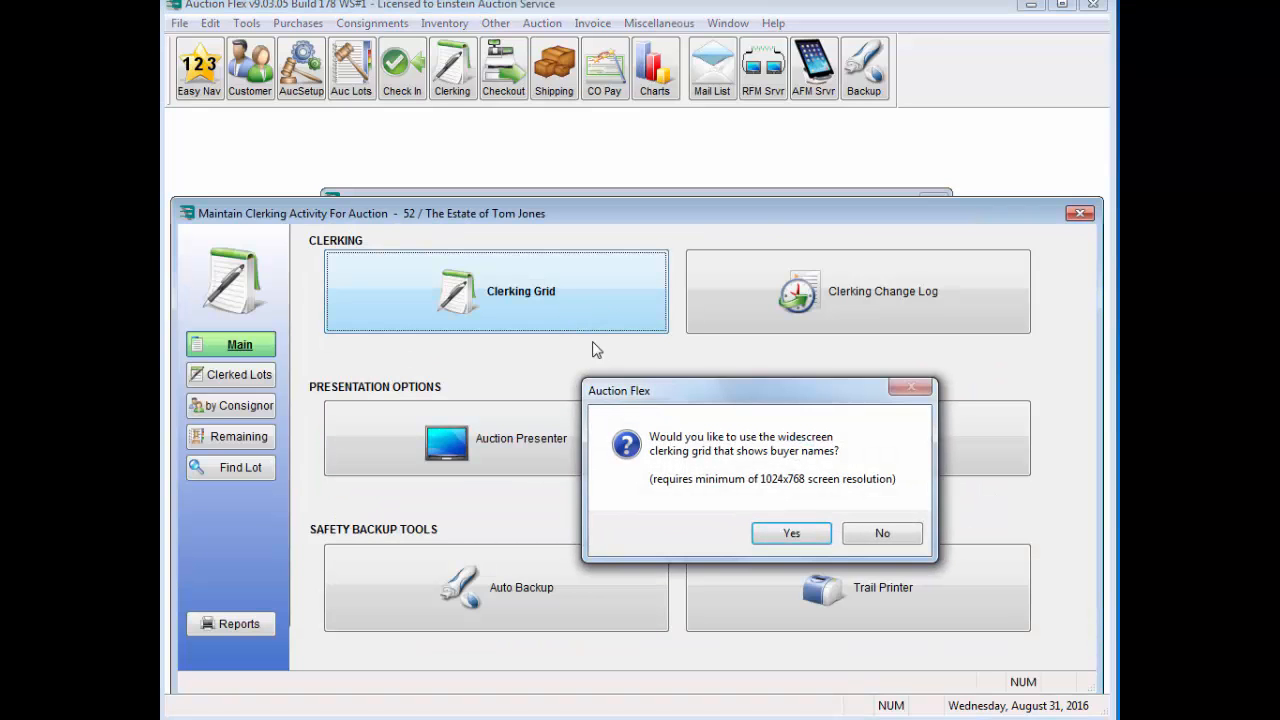
{"action": "left_click", "coordinate": [758, 530]}
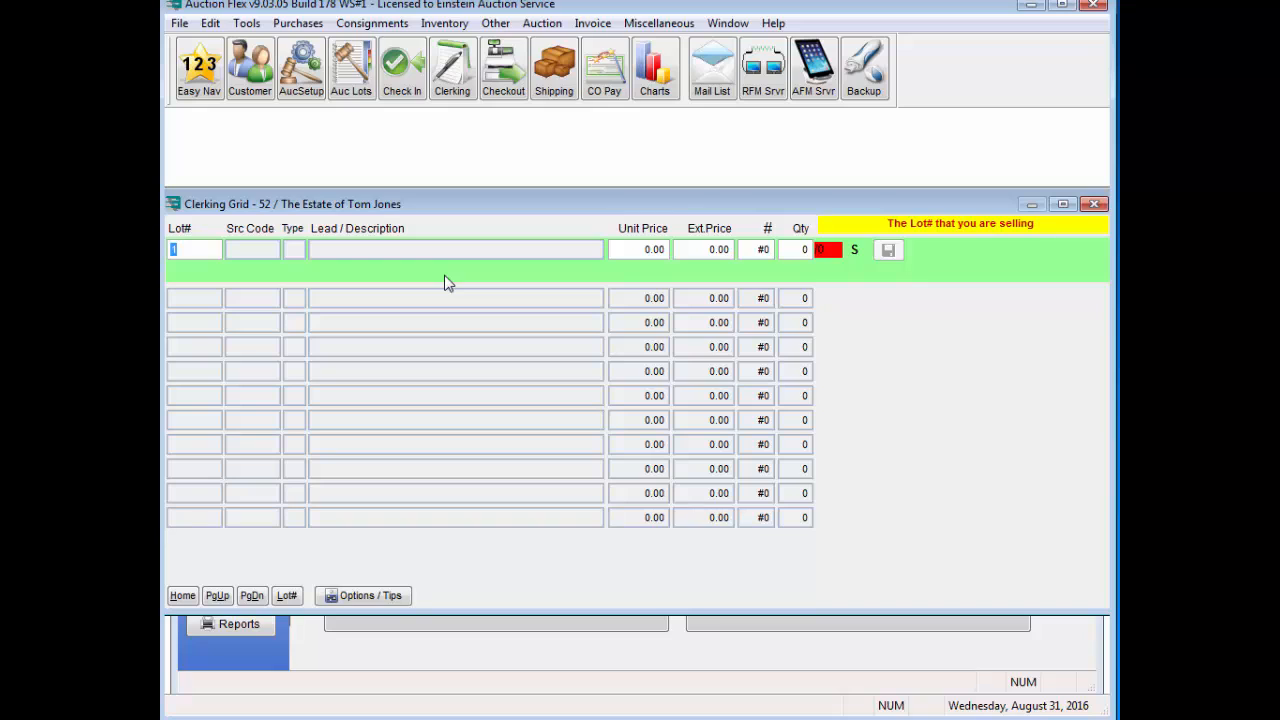
{"action": "key", "text": "Return"}
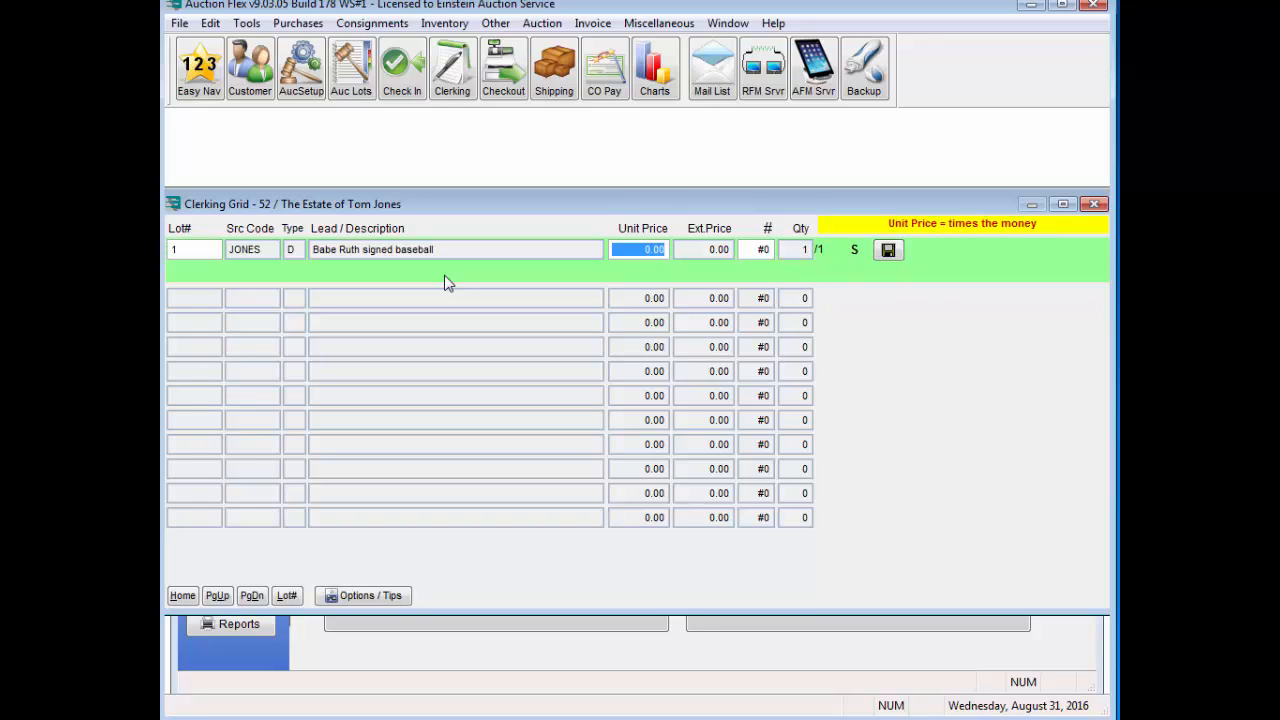
Step: Clerk lot 1, the signed baseball, as sold for 50.00 to bidder 5 and save the sale
{"action": "type", "text": "50"}
{"action": "key", "text": "Return"}
{"action": "type", "text": "5"}
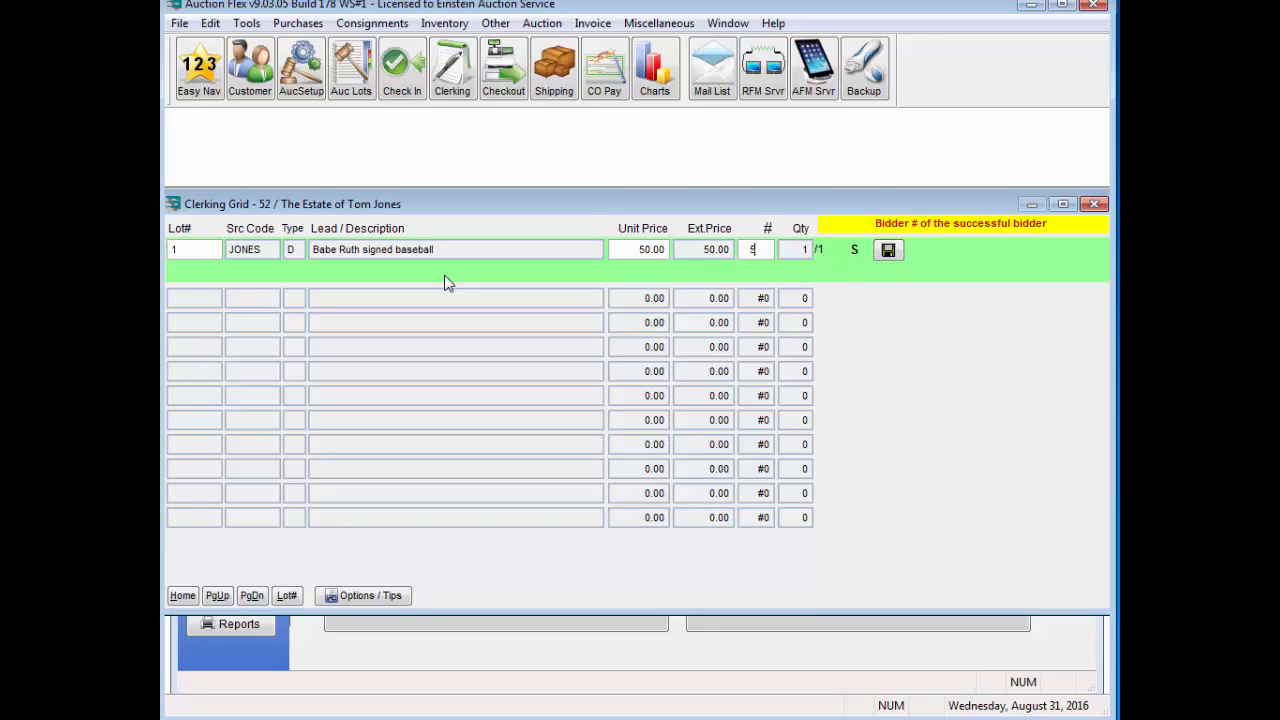
{"action": "key", "text": "Return"}
{"action": "key", "text": "Return"}
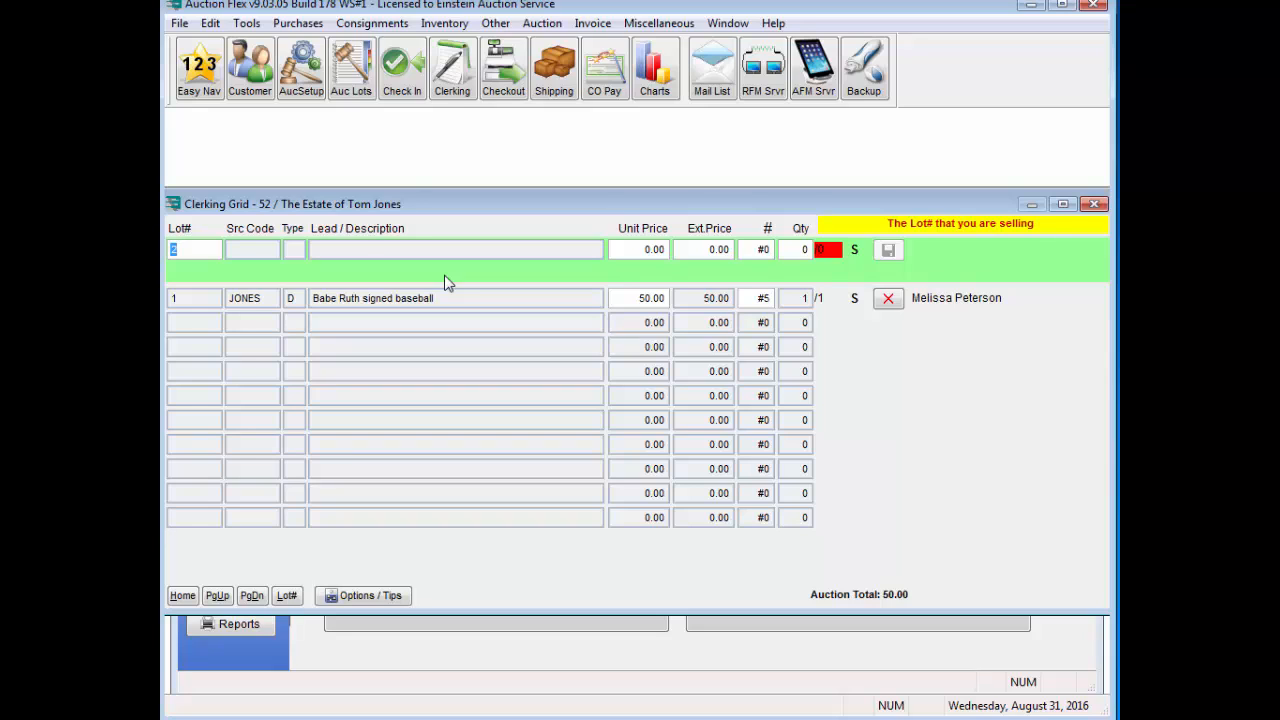
Step: Clerk lot 2, the Tiffany Lamp, as sold for 50.00 to bidder 15 and save the sale
{"action": "key", "text": "Return"}
{"action": "type", "text": "50"}
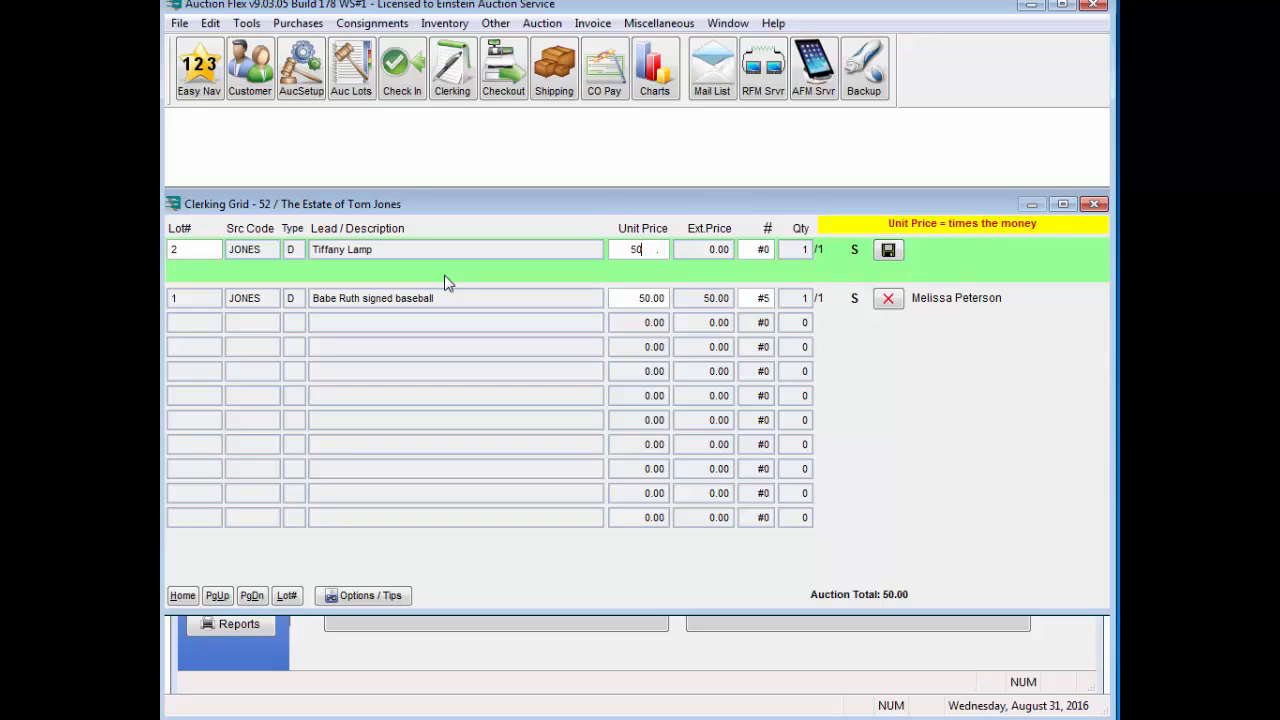
{"action": "key", "text": "Return"}
{"action": "type", "text": "15"}
{"action": "key", "text": "Return"}
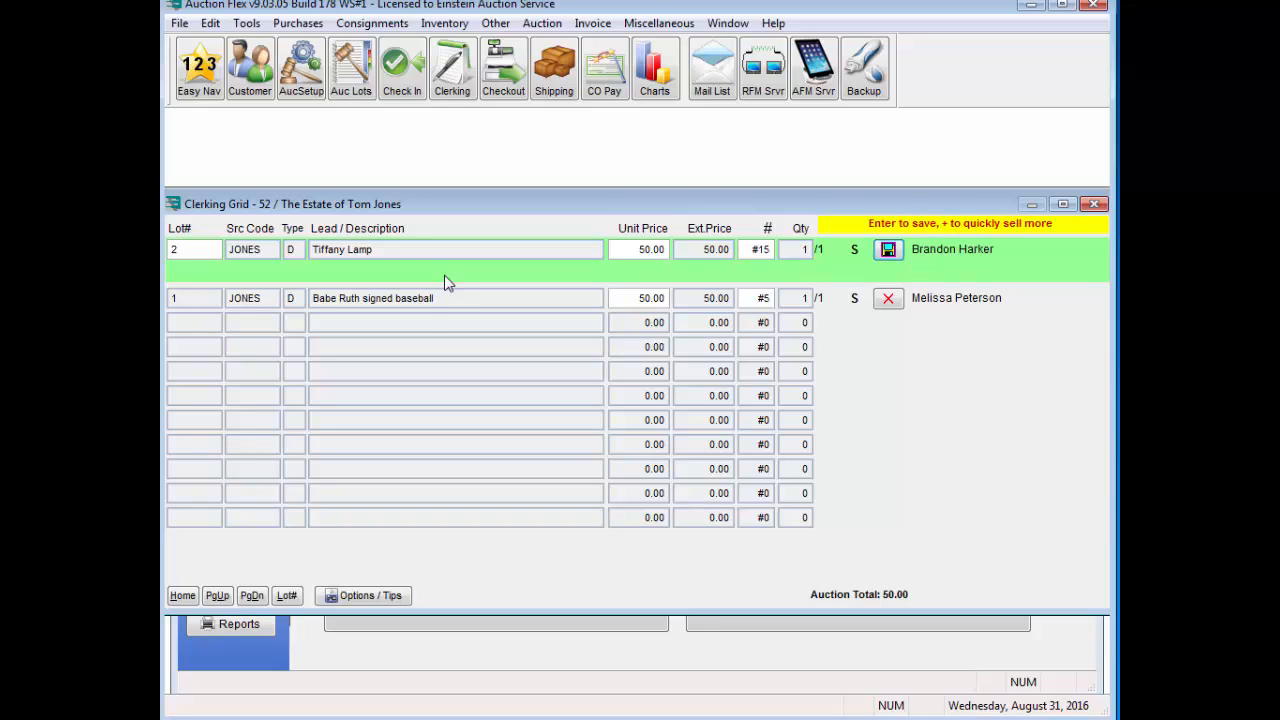
{"action": "key", "text": "Return"}
Step: Clerk 3 of the lot 3 glass door handles to bidder 5 at 60.00 each, keeping the lot open to sell more
{"action": "type", "text": "3"}
{"action": "key", "text": "Return"}
{"action": "type", "text": "60"}
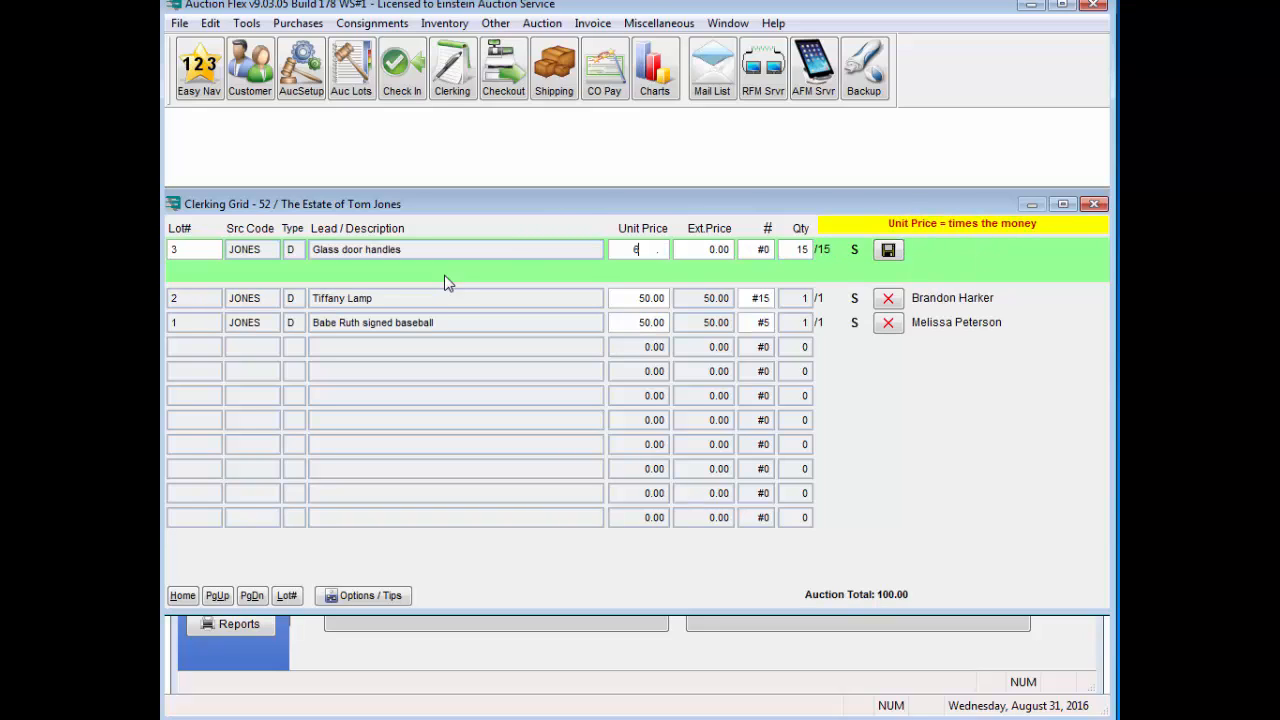
{"action": "key", "text": "Return"}
{"action": "key", "text": "Return"}
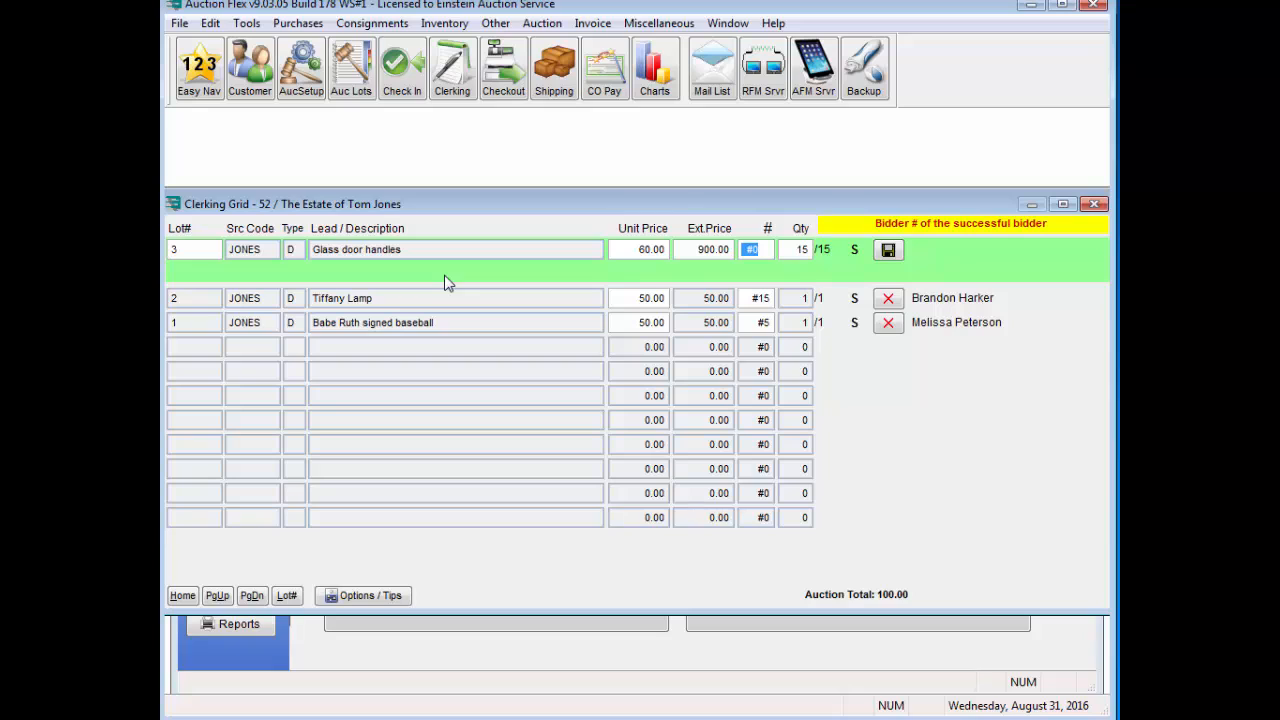
{"action": "type", "text": "5"}
{"action": "key", "text": "Return"}
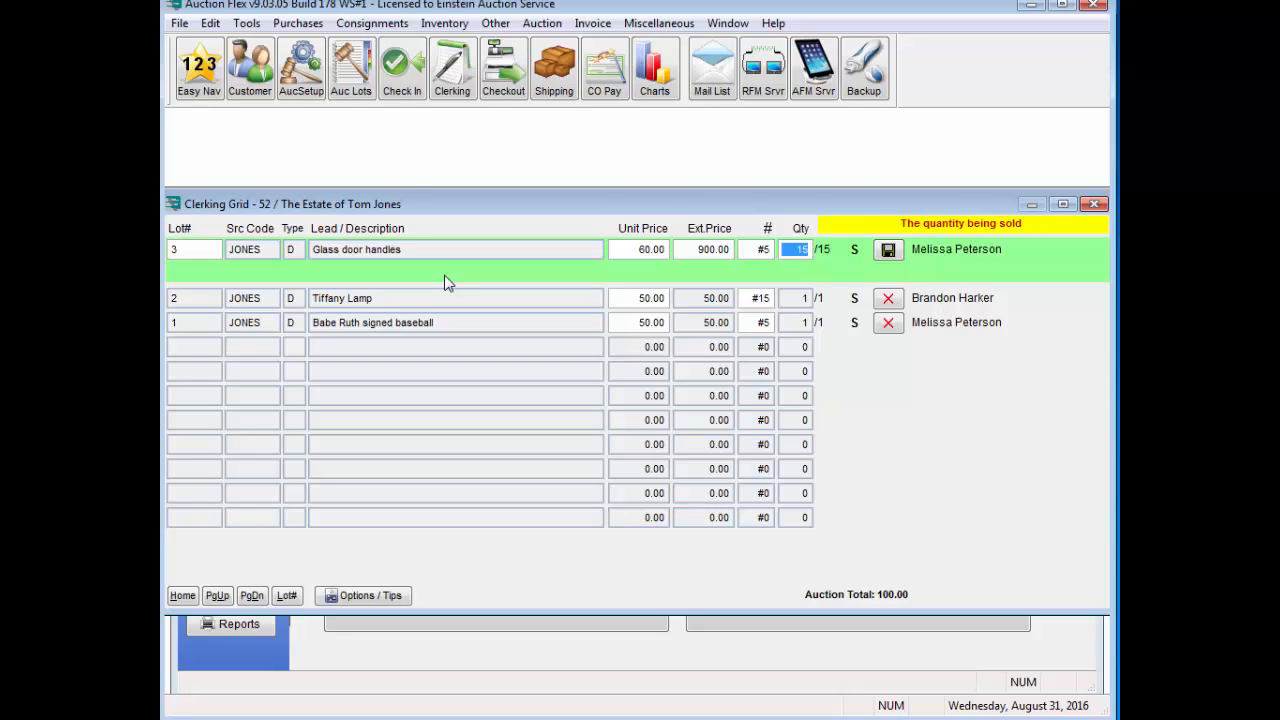
{"action": "type", "text": "3"}
{"action": "key", "text": "Return"}
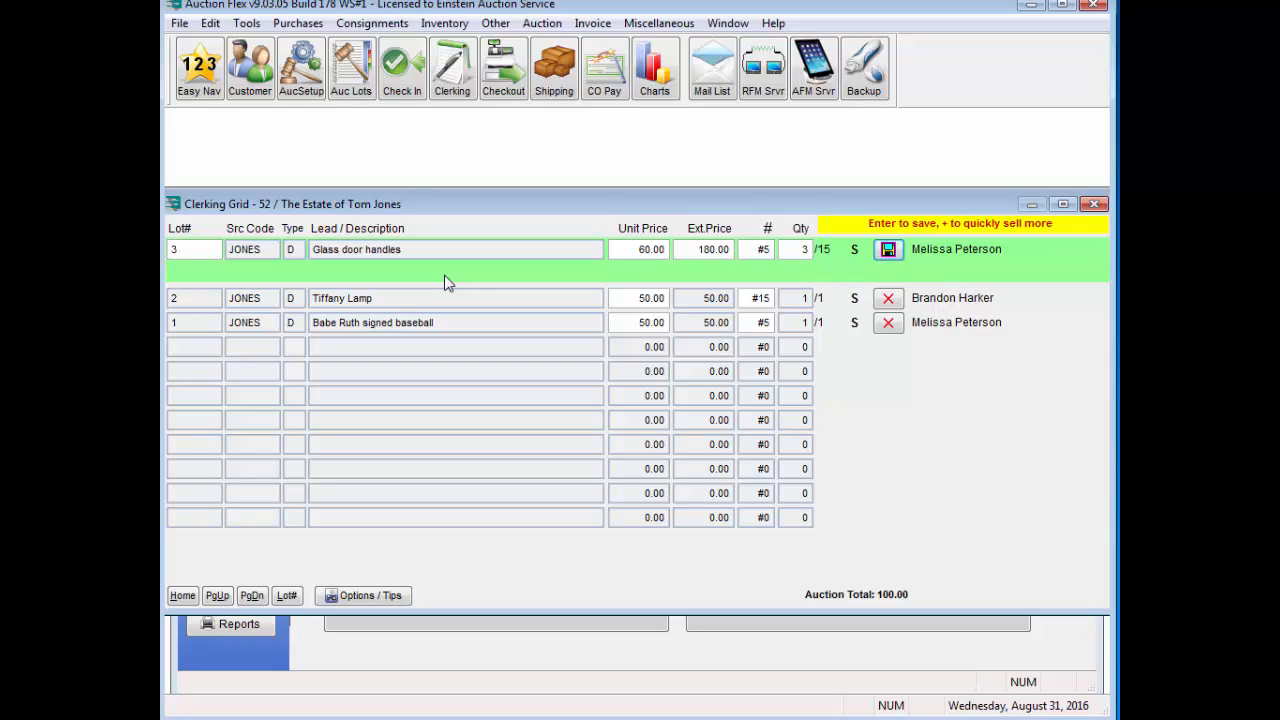
{"action": "left_click", "coordinate": [888, 250]}
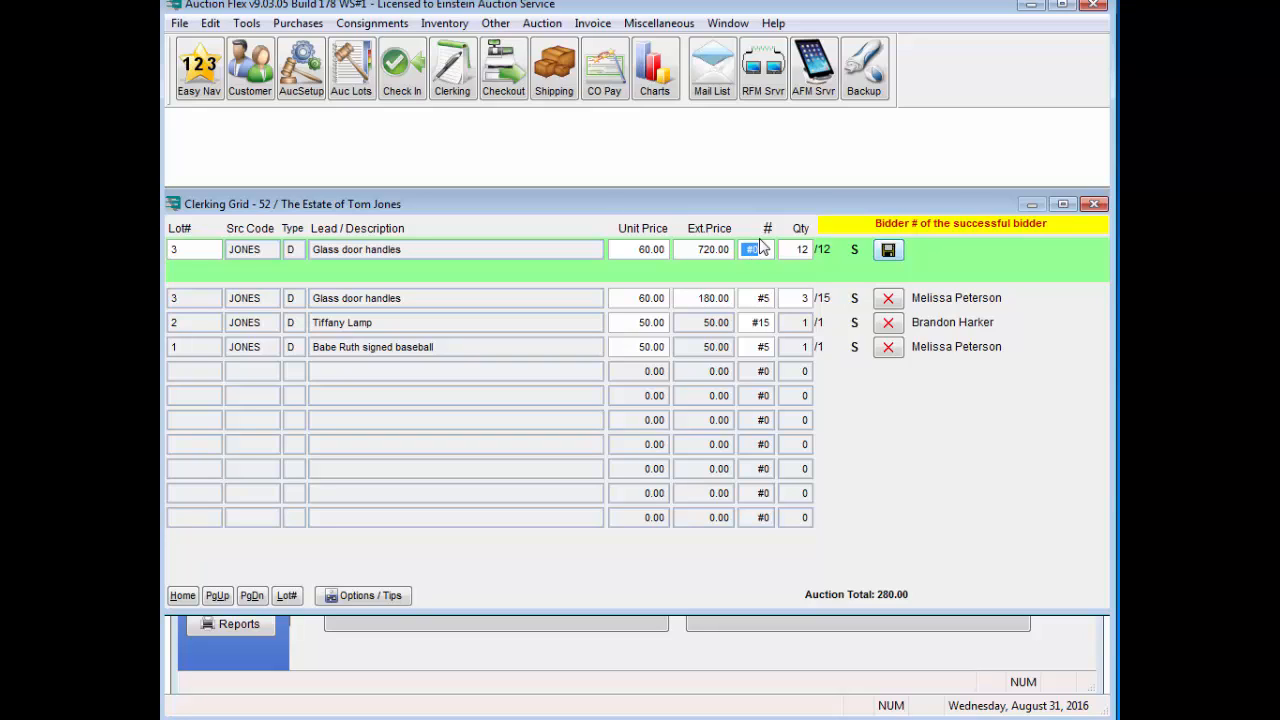
Step: Clerk 5 more of the lot 3 glass door handles to bidder 10 at the same unit price, keeping the lot open
{"action": "type", "text": "10"}
{"action": "key", "text": "Return"}
{"action": "type", "text": "5"}
{"action": "key", "text": "Return"}
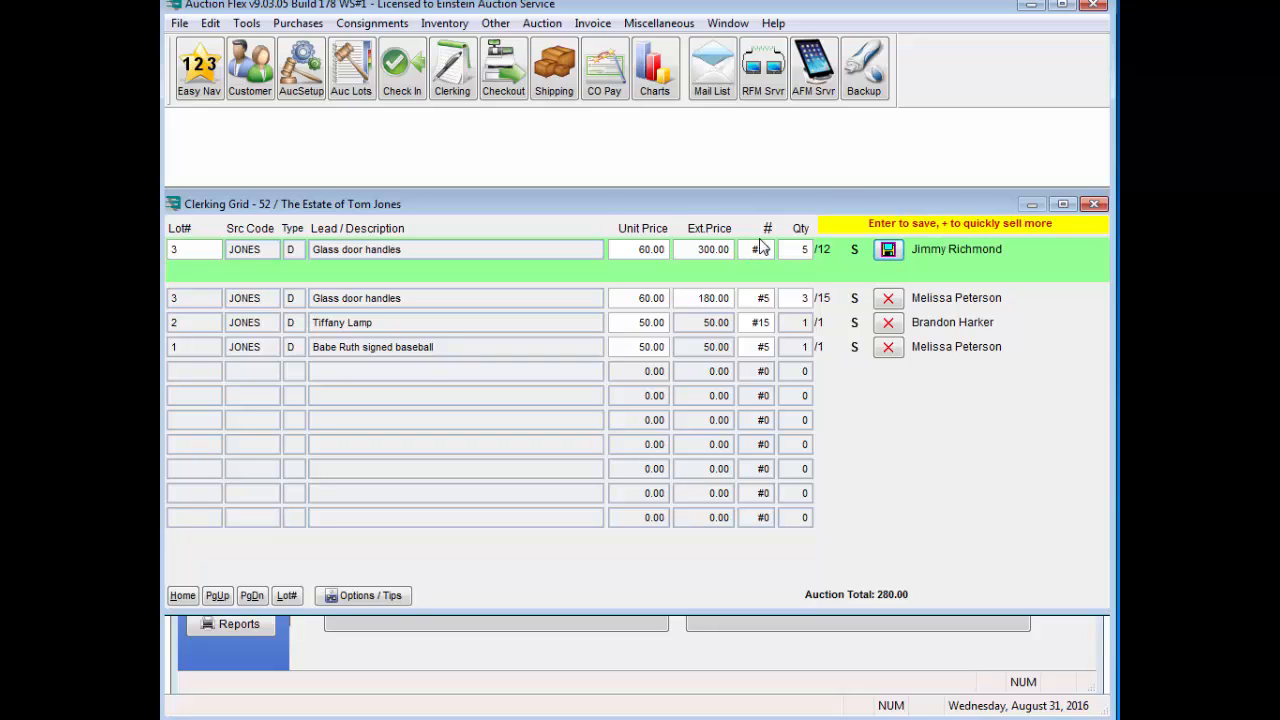
{"action": "key", "text": "Return"}
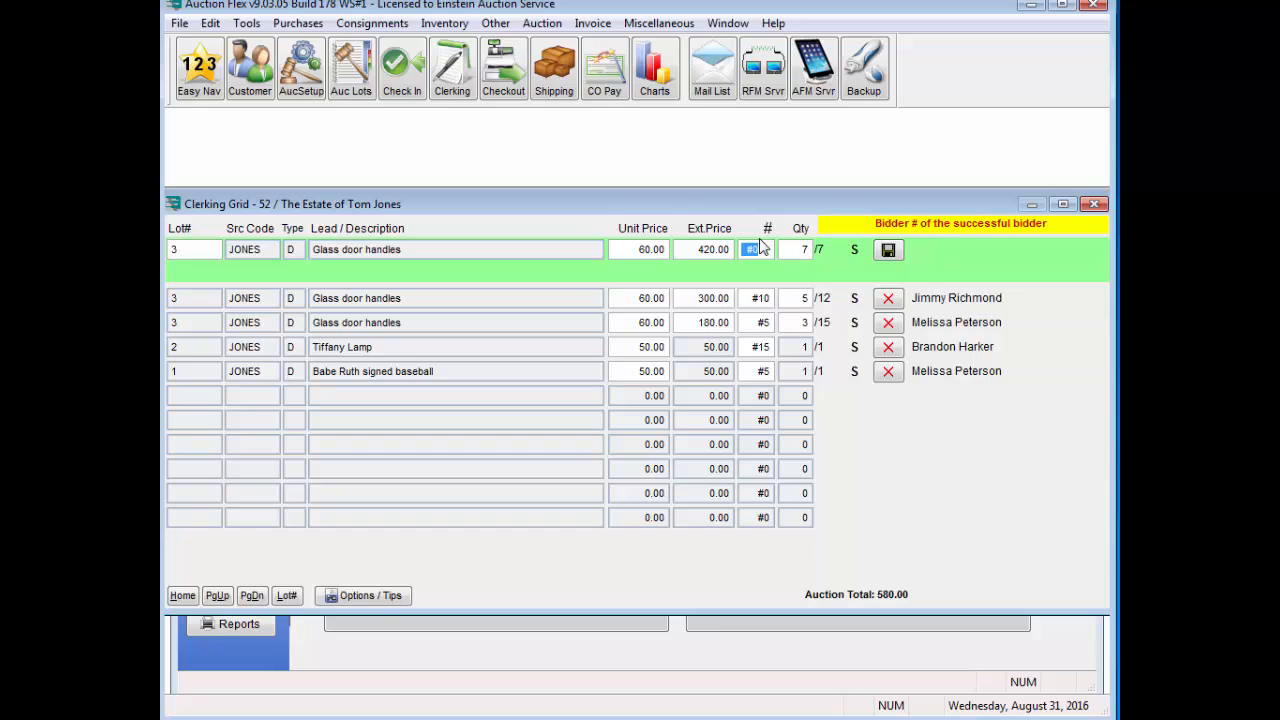
Step: Set the unit price of the remaining lot 3 handles to 25.00 and clerk 3 to bidder 15, keeping the lot open
{"action": "key", "text": "shift+Tab"}
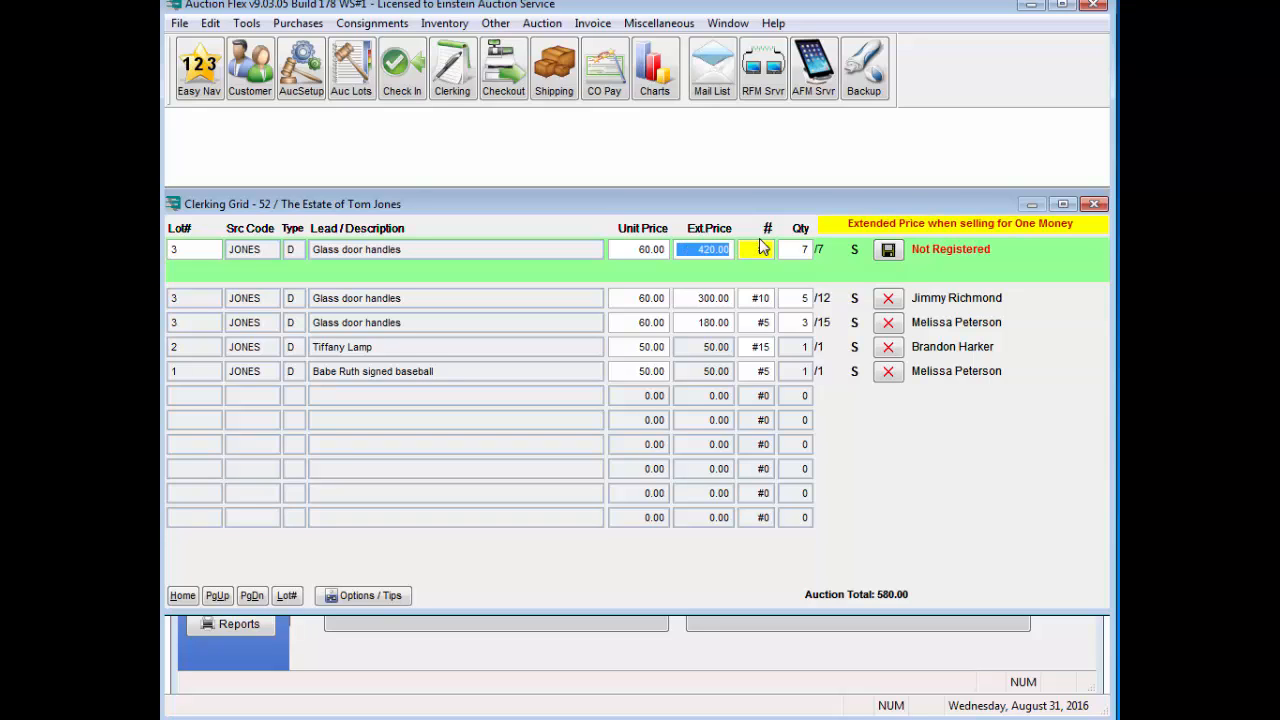
{"action": "key", "text": "shift+Tab"}
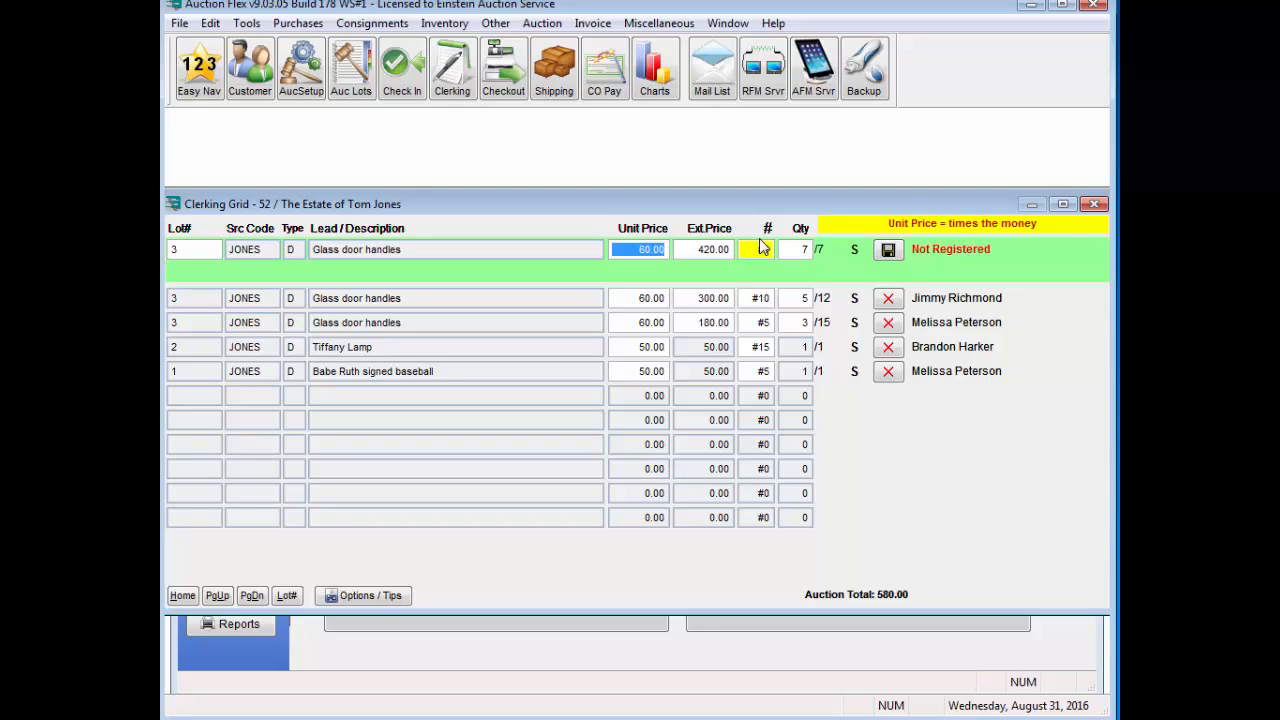
{"action": "type", "text": "25"}
{"action": "key", "text": "Tab"}
{"action": "key", "text": "Tab"}
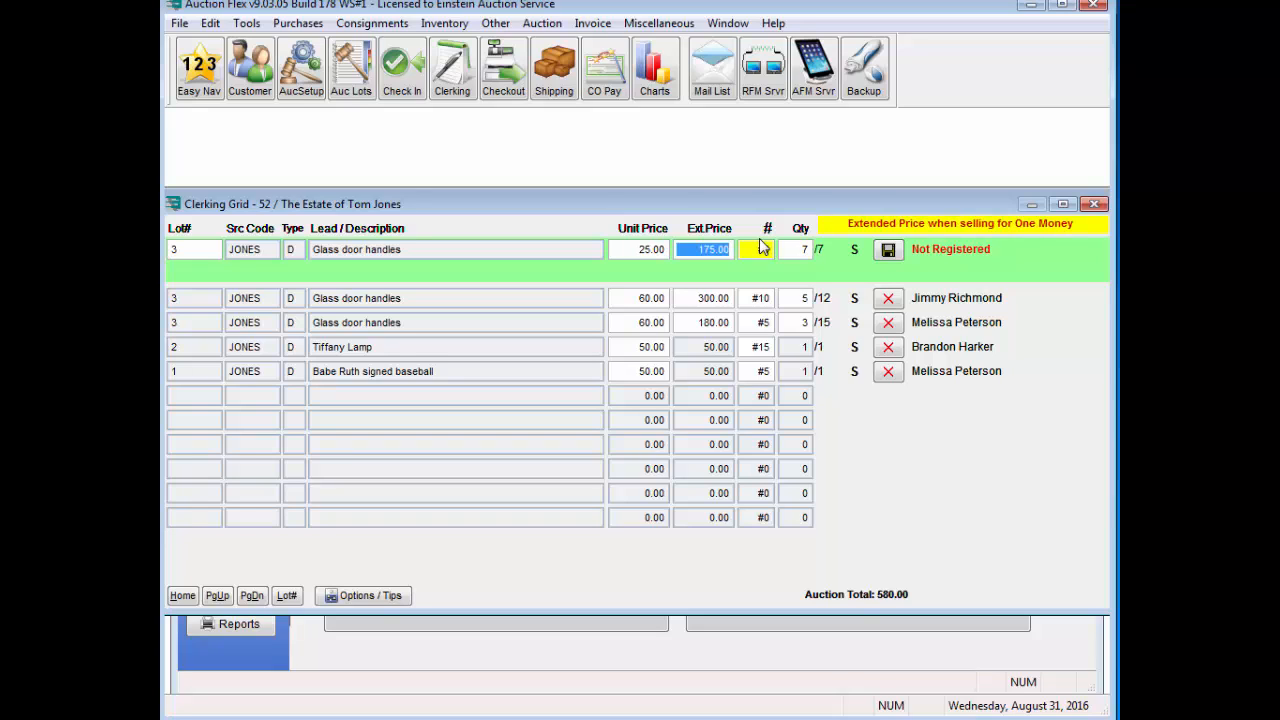
{"action": "type", "text": "15"}
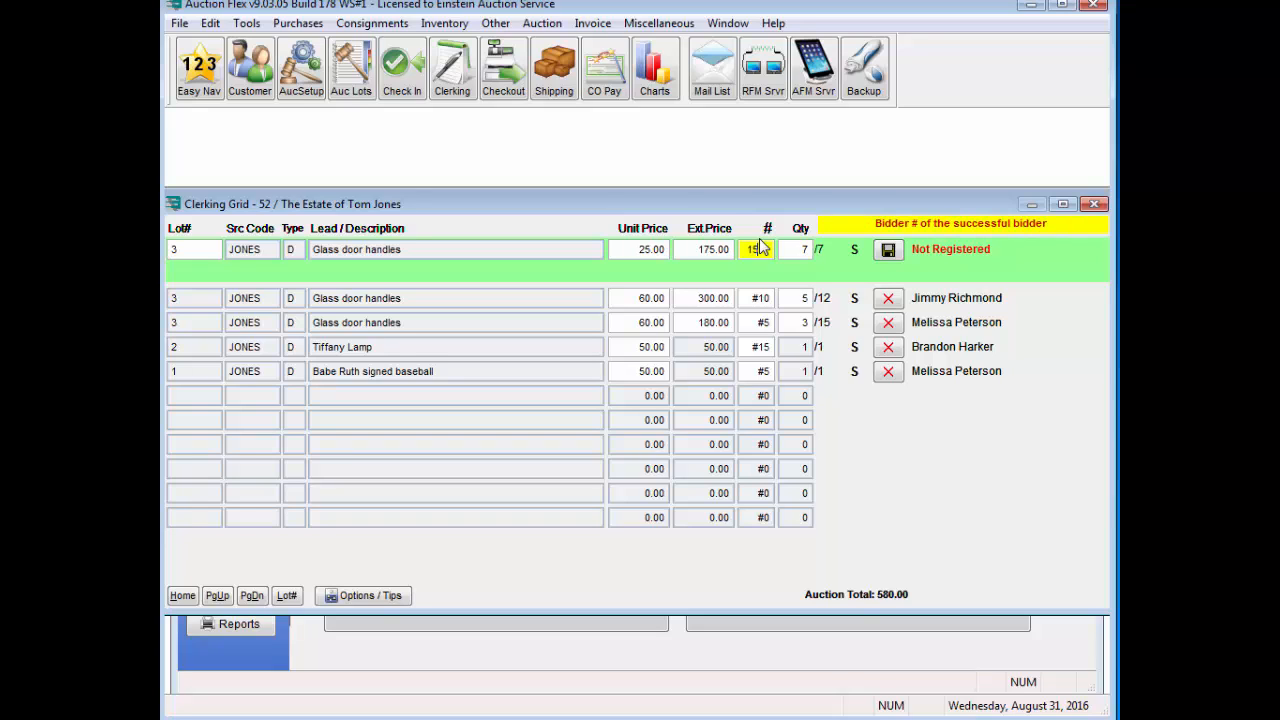
{"action": "key", "text": "Tab"}
{"action": "type", "text": "3"}
{"action": "key", "text": "Tab"}
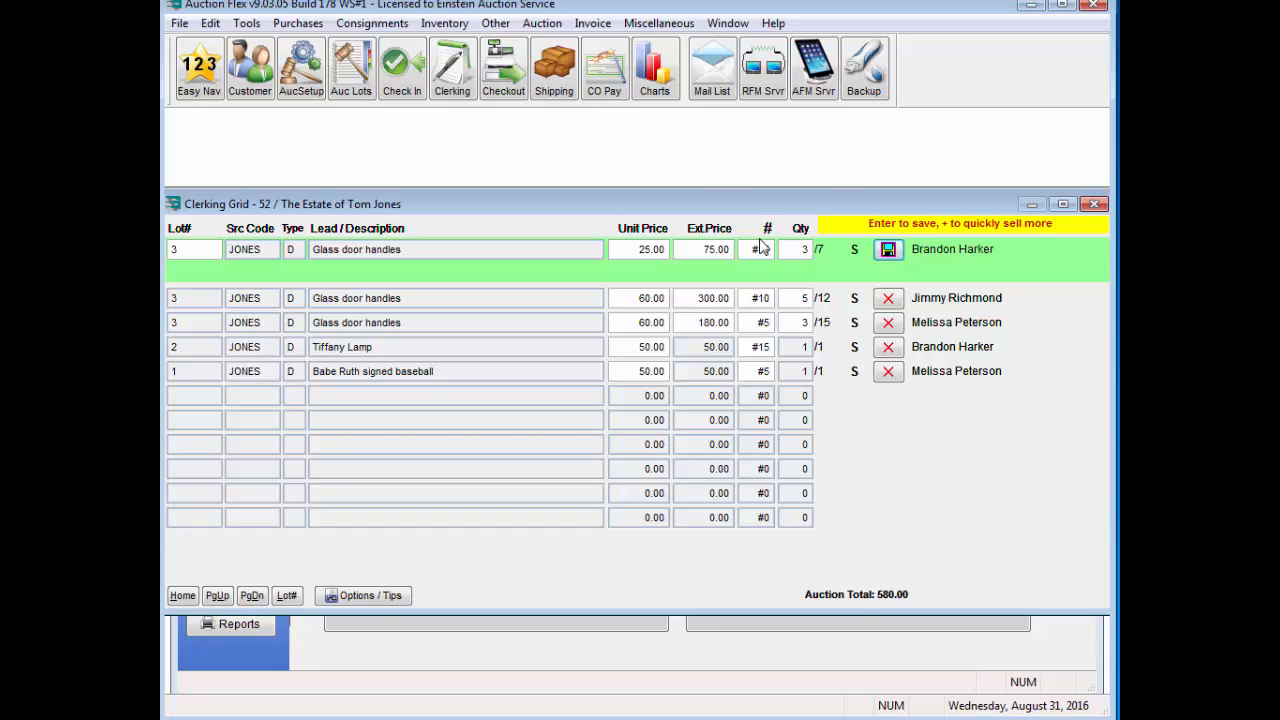
{"action": "key", "text": "plus"}
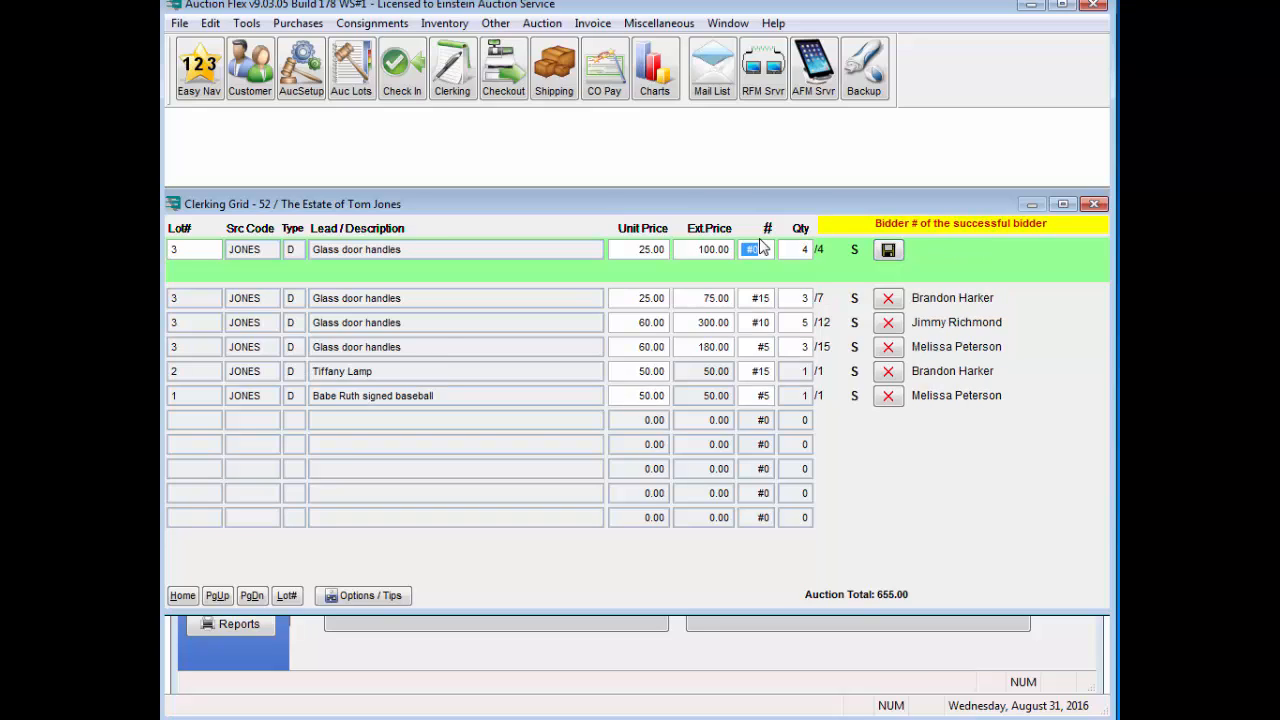
Step: Clerk 1 more lot 3 glass door handle to bidder 5 at the same price and save without continuing the lot
{"action": "type", "text": "5"}
{"action": "key", "text": "Tab"}
{"action": "type", "text": "1"}
{"action": "key", "text": "Tab"}
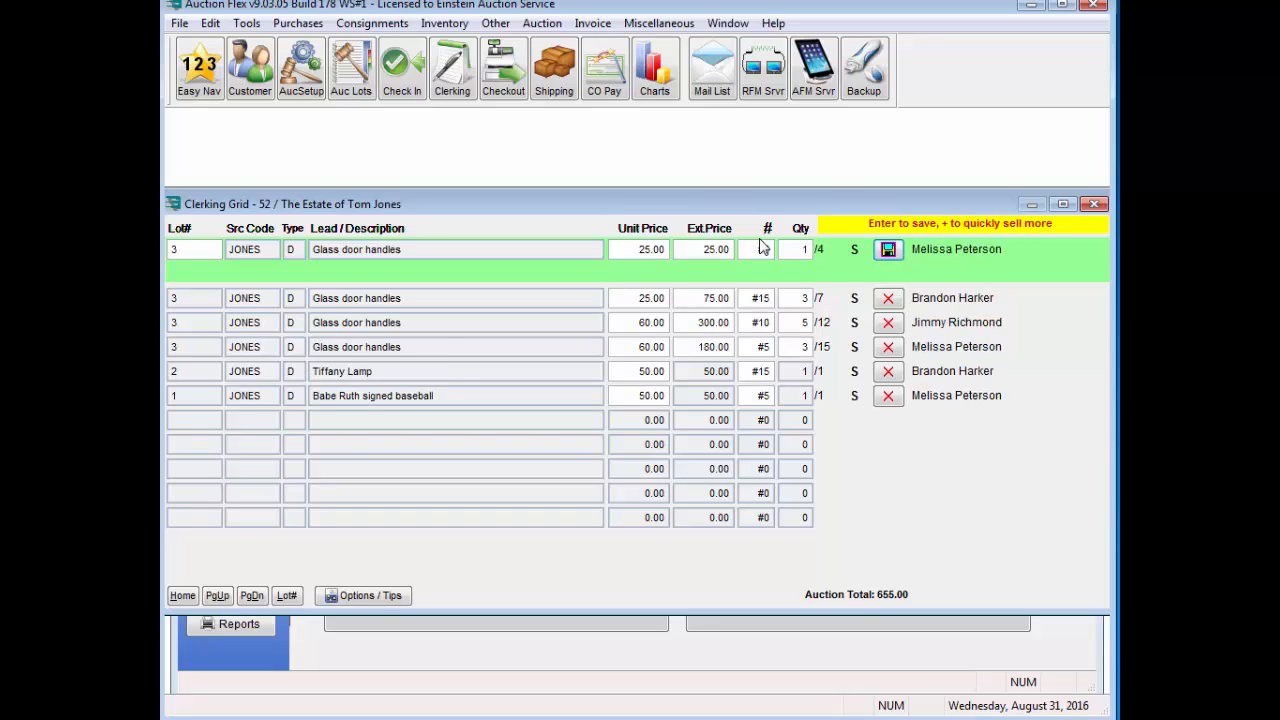
{"action": "key", "text": "Return"}
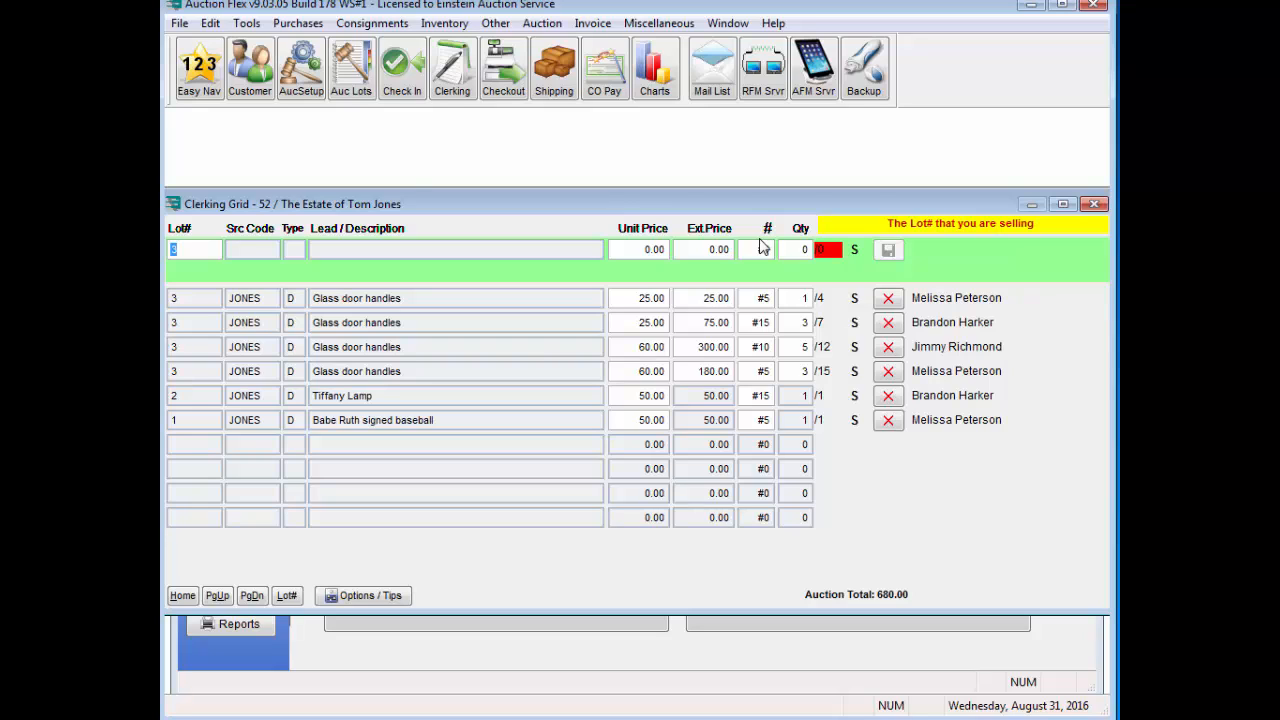
Step: Clerk lot 4, the ring, as sold for 20.00 to bidder 20 and save the sale
{"action": "type", "text": "4"}
{"action": "key", "text": "Tab"}
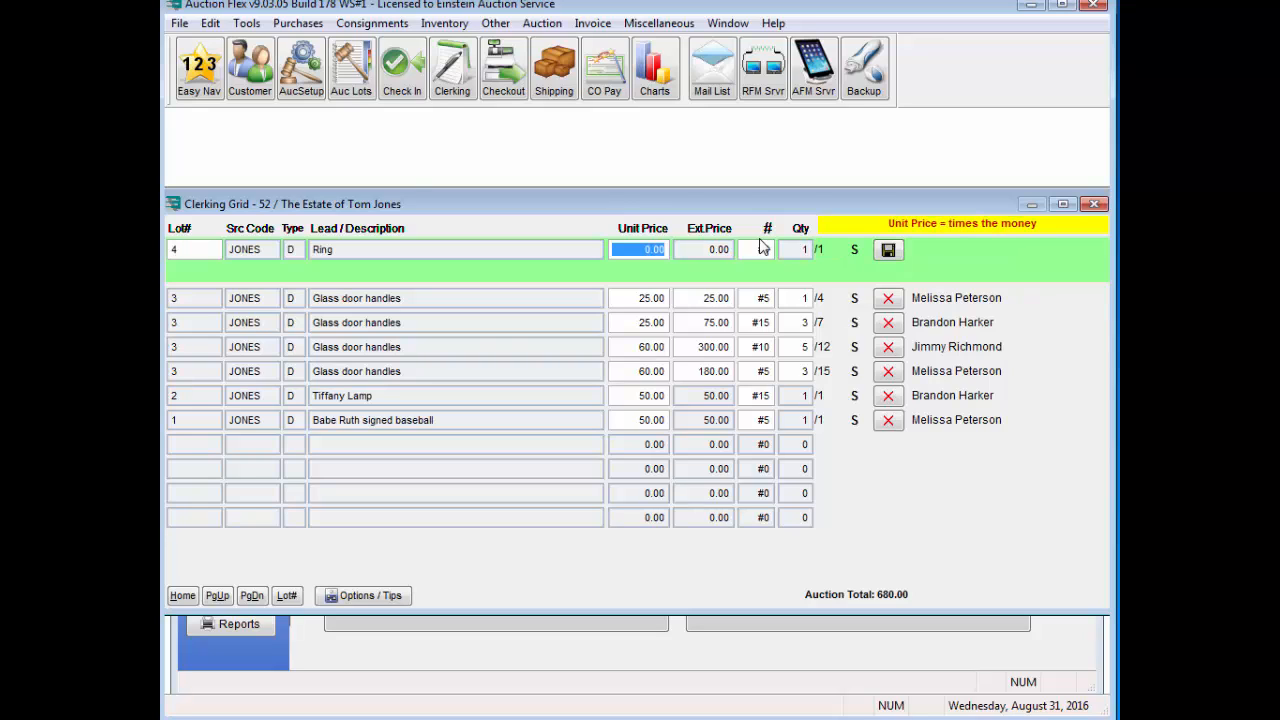
{"action": "type", "text": "20"}
{"action": "key", "text": "Tab"}
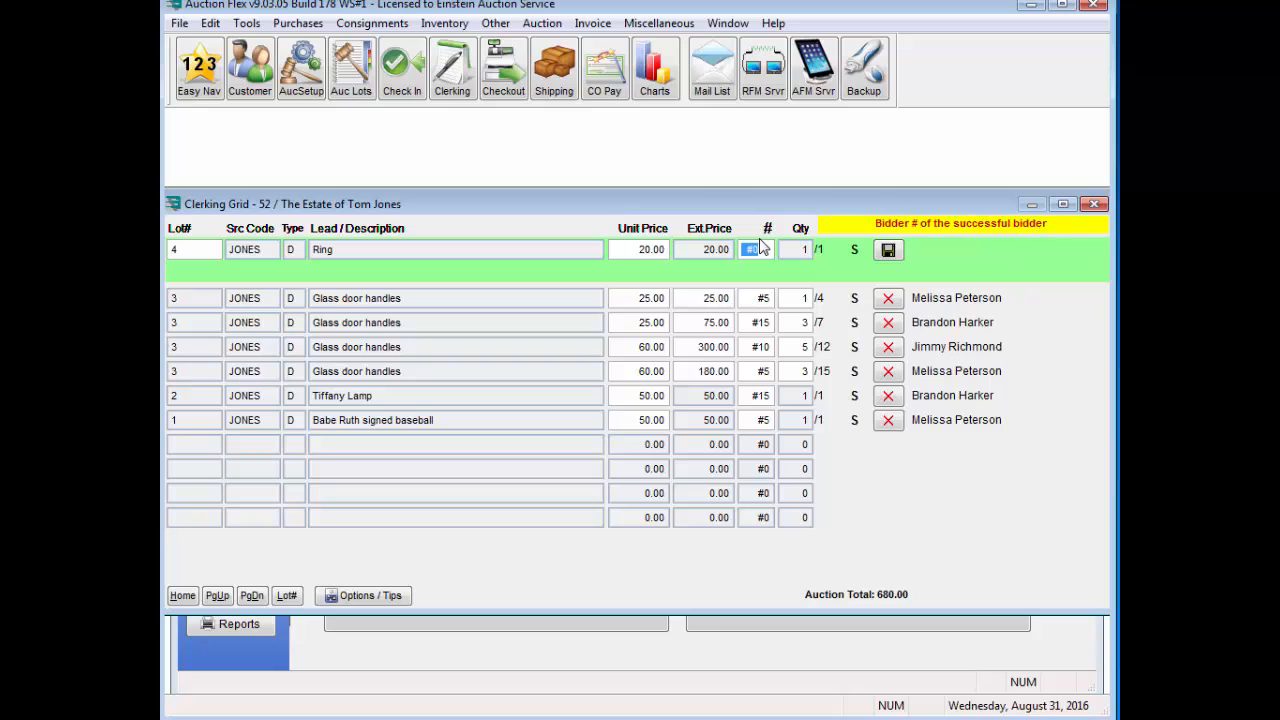
{"action": "type", "text": "20"}
{"action": "key", "text": "Return"}
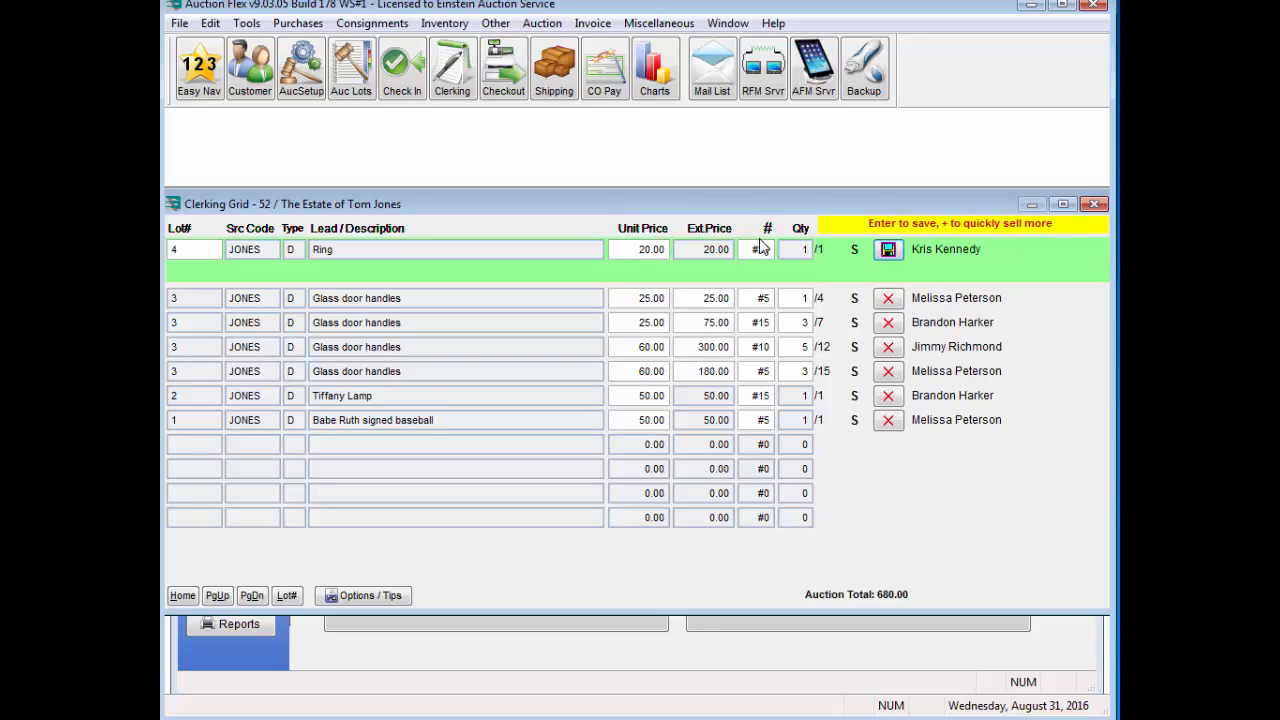
{"action": "key", "text": "Return"}
Step: Clerk lot 5, the wooden cabinet, as sold for 150.00 to bidder 20 and save the sale
{"action": "type", "text": "5"}
{"action": "key", "text": "Tab"}
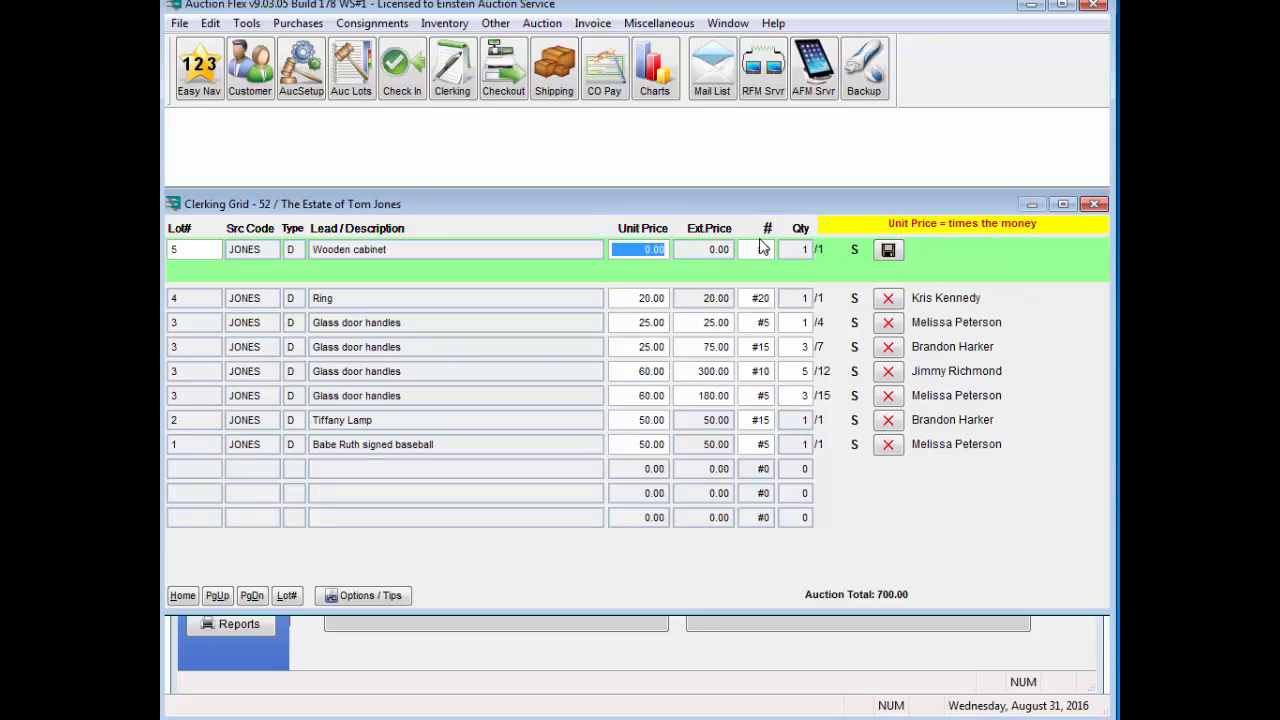
{"action": "type", "text": "150"}
{"action": "key", "text": "Tab"}
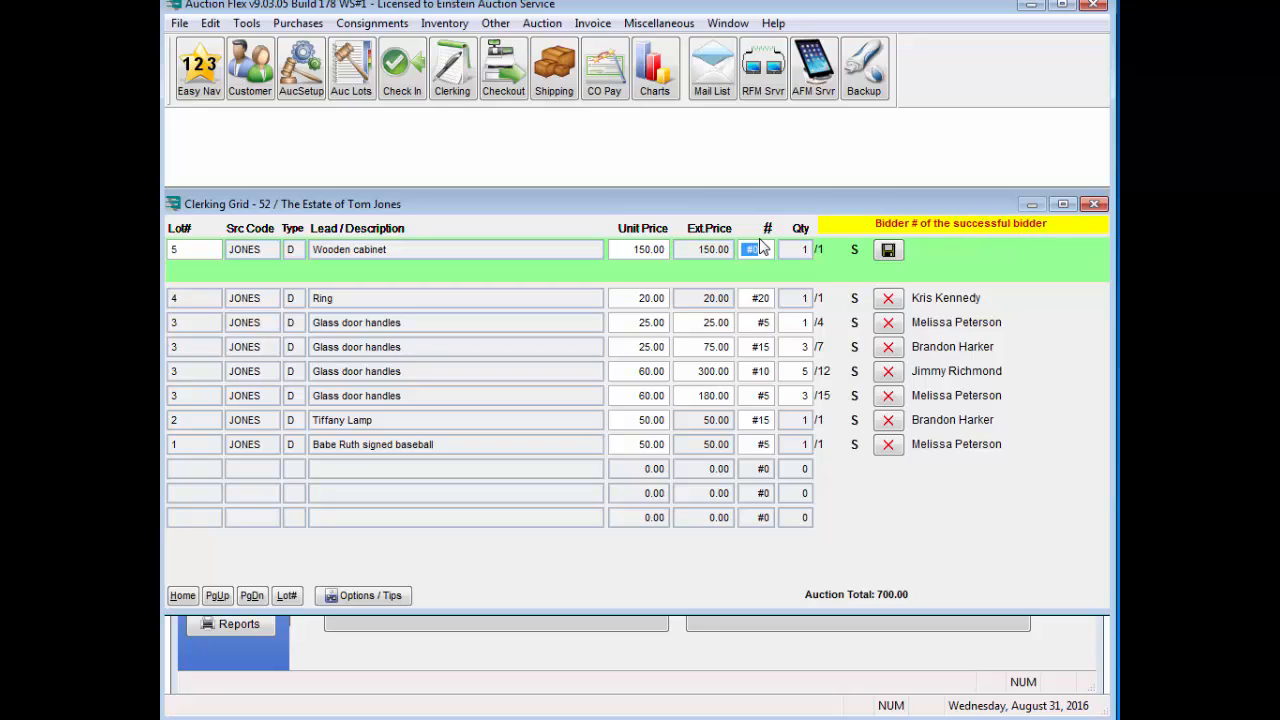
{"action": "type", "text": "20"}
{"action": "key", "text": "Return"}
{"action": "key", "text": "Return"}
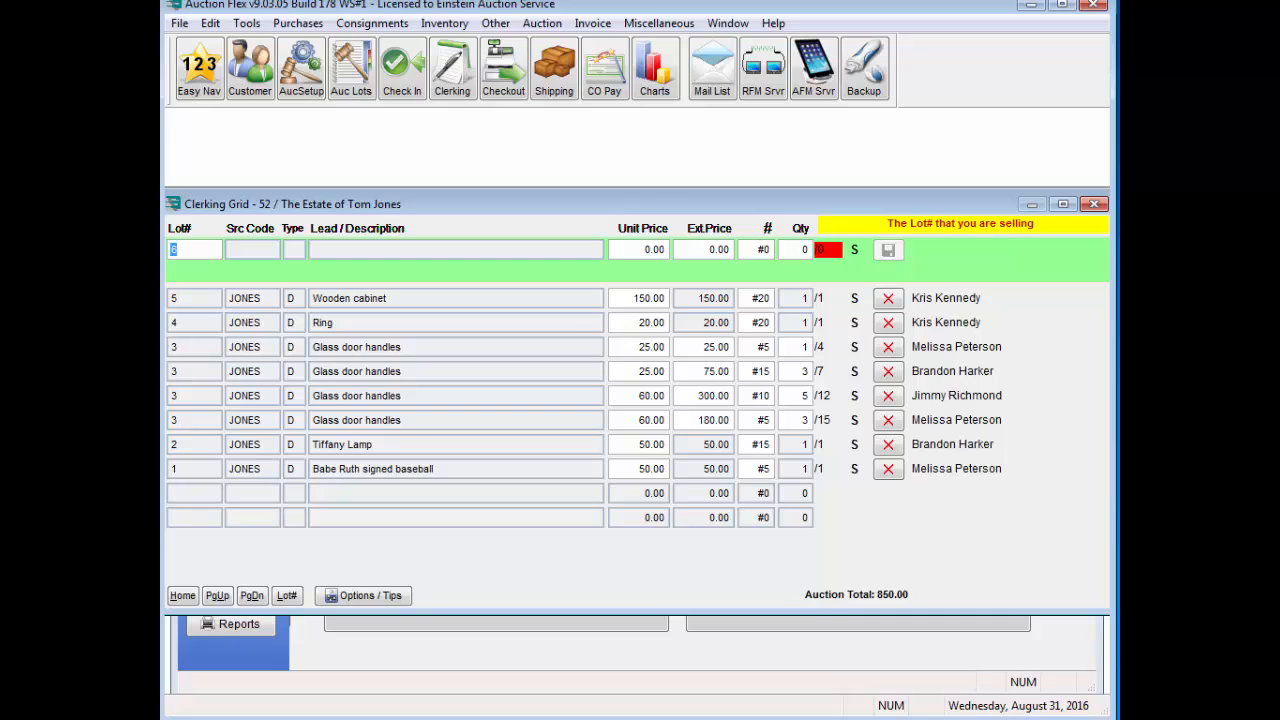
Step: Close the clerking grid and clerking activity window, and open bidder check-out for the auction
{"action": "left_click", "coordinate": [1095, 206]}
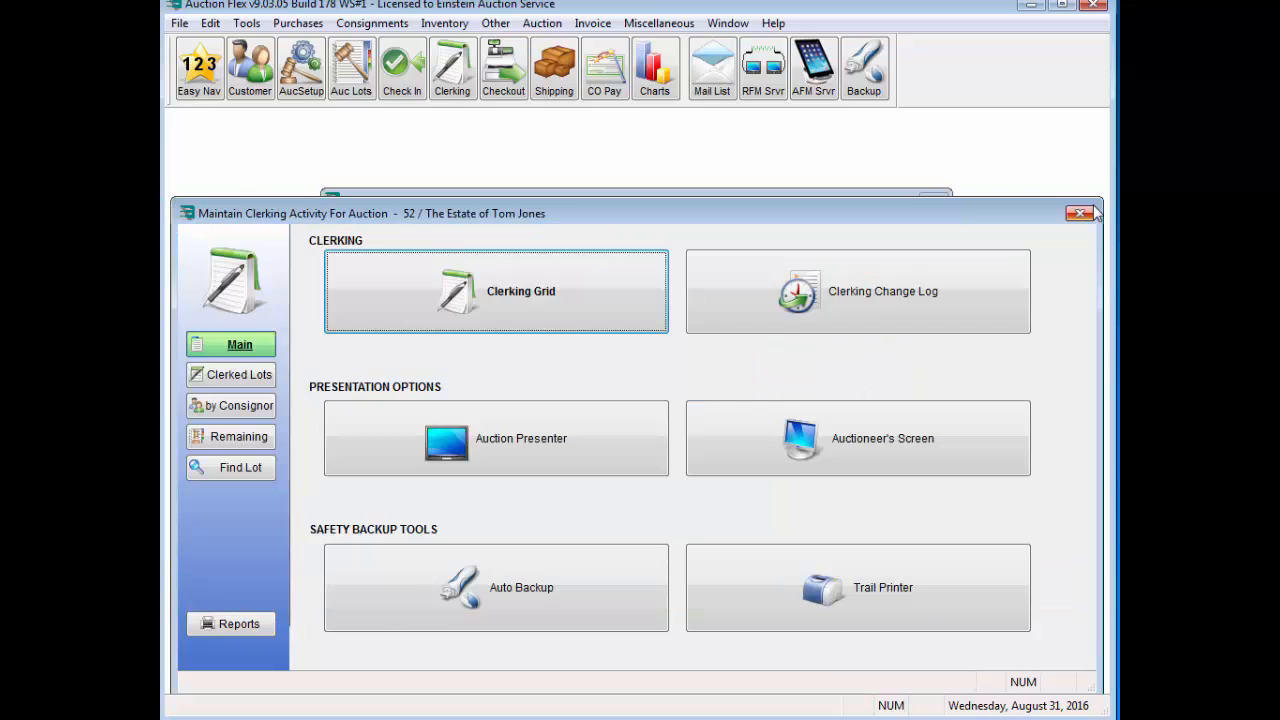
{"action": "left_click", "coordinate": [1090, 213]}
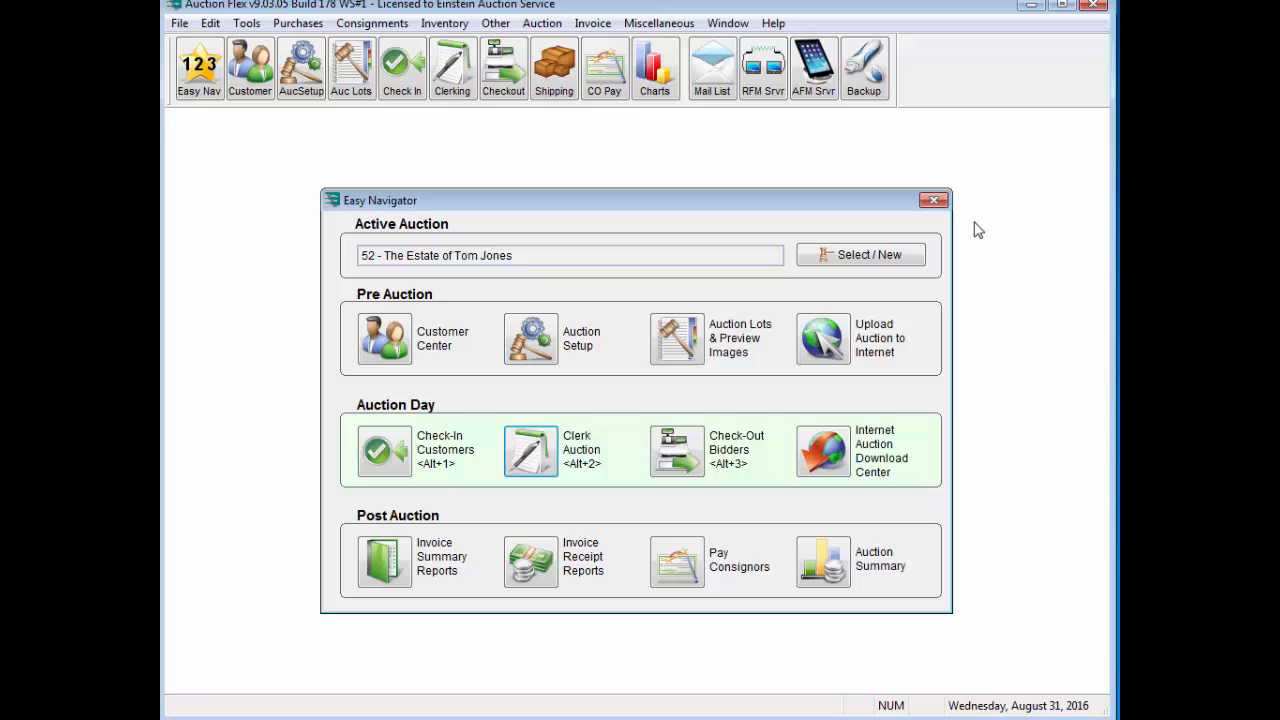
{"action": "left_click", "coordinate": [686, 466]}
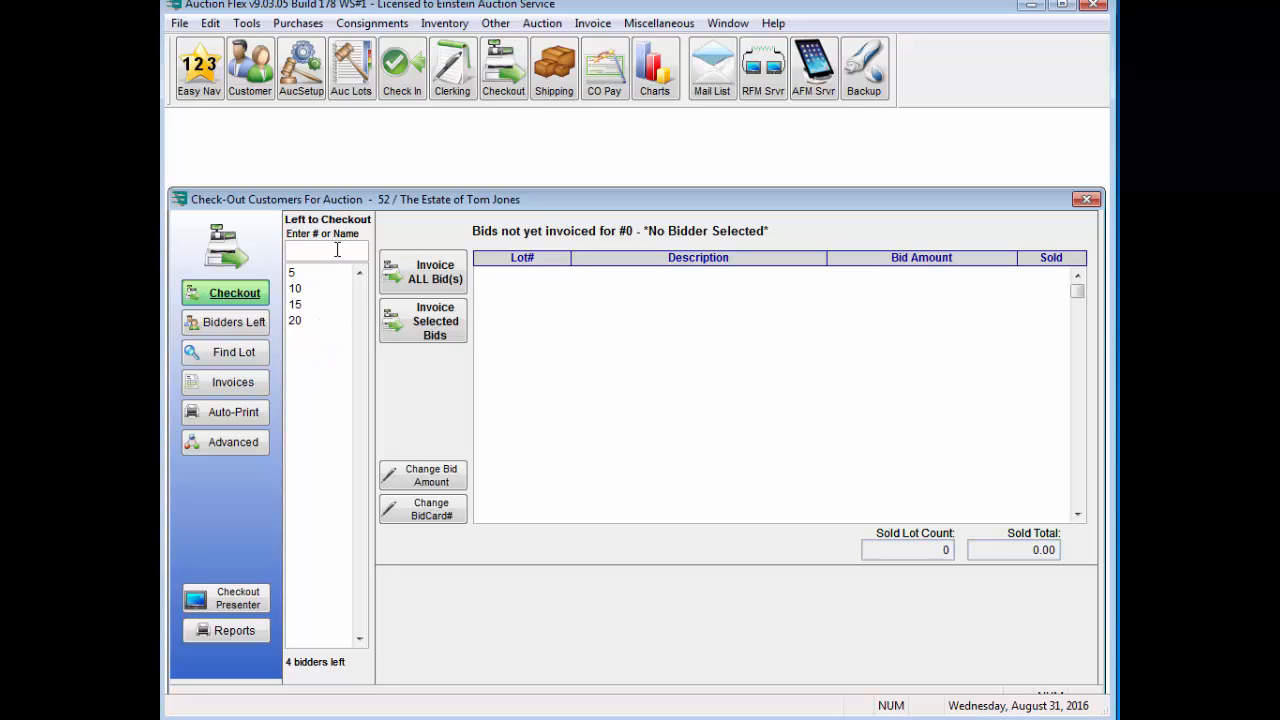
Step: Find bidder 5 by last name in check-out and invoice all of their bids
{"action": "type", "text": "pet"}
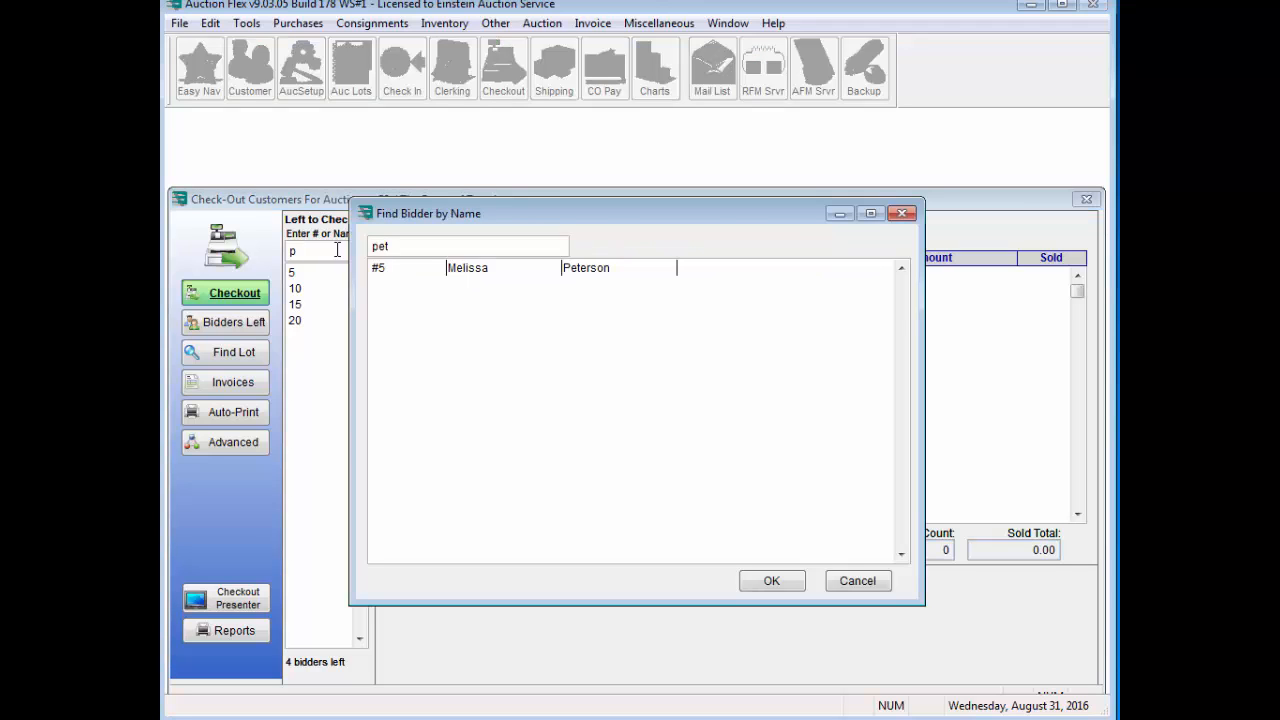
{"action": "left_click", "coordinate": [501, 272]}
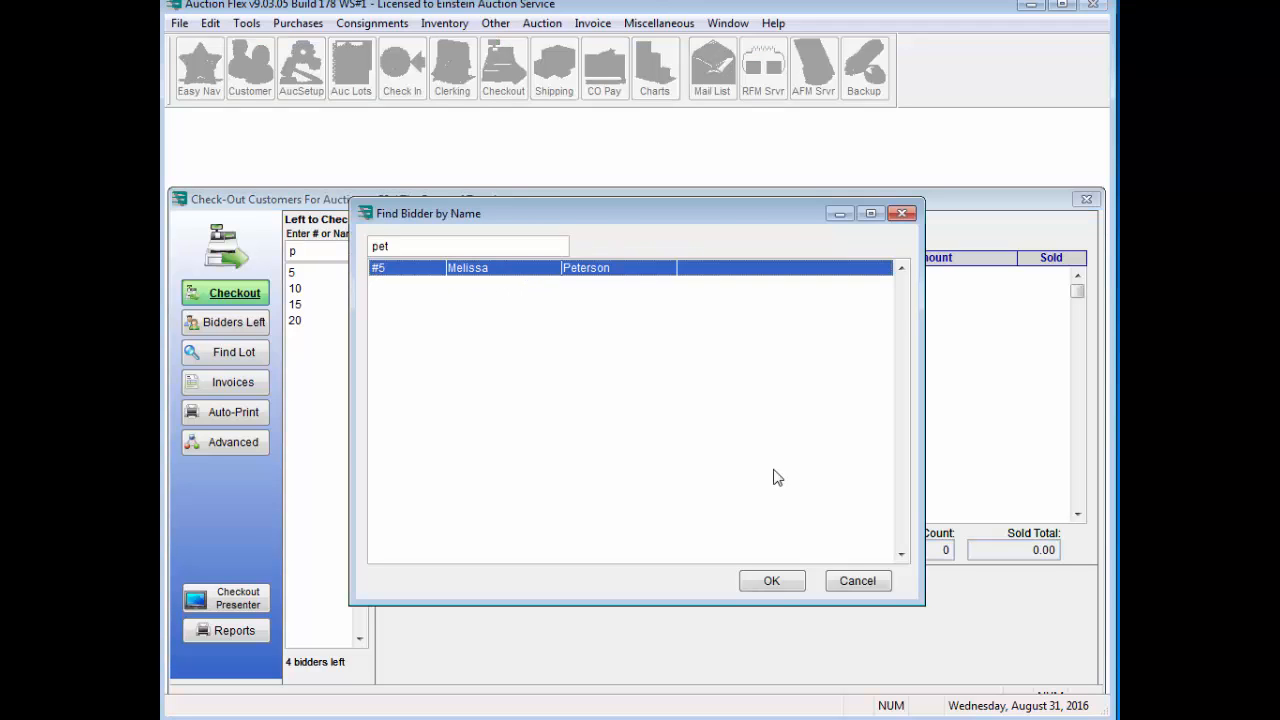
{"action": "left_click", "coordinate": [771, 581]}
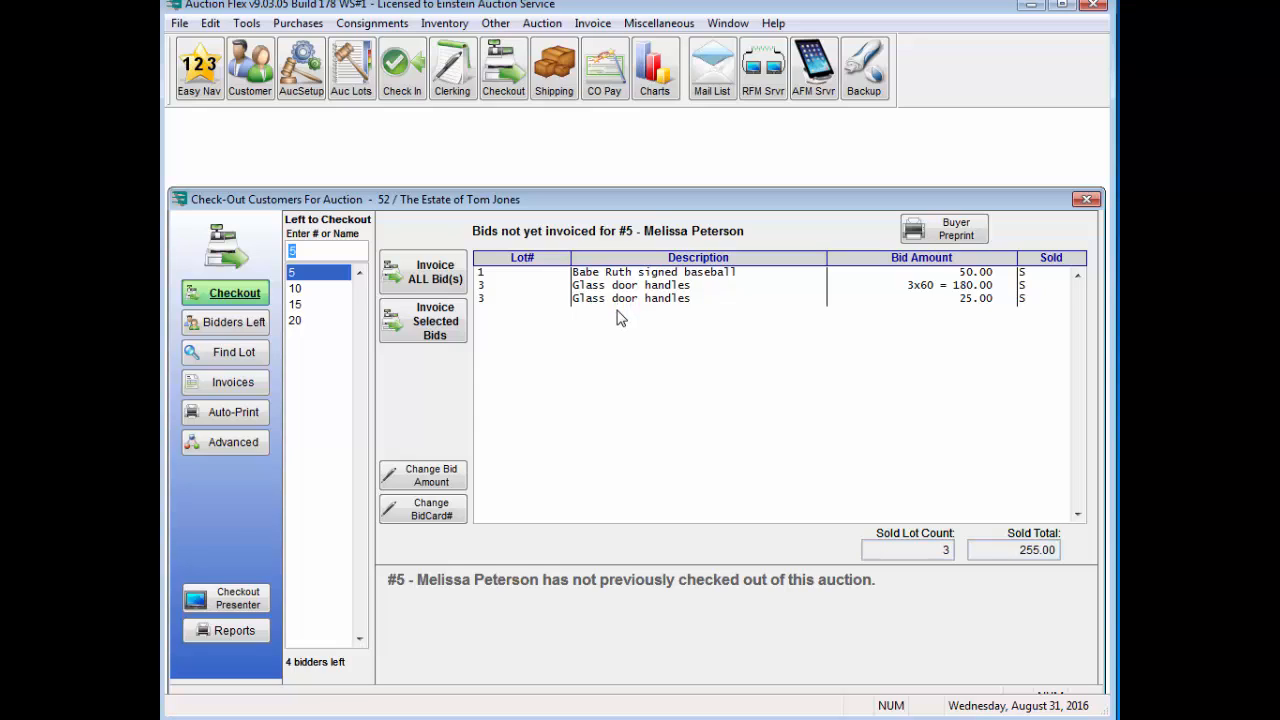
{"action": "left_click", "coordinate": [435, 272]}
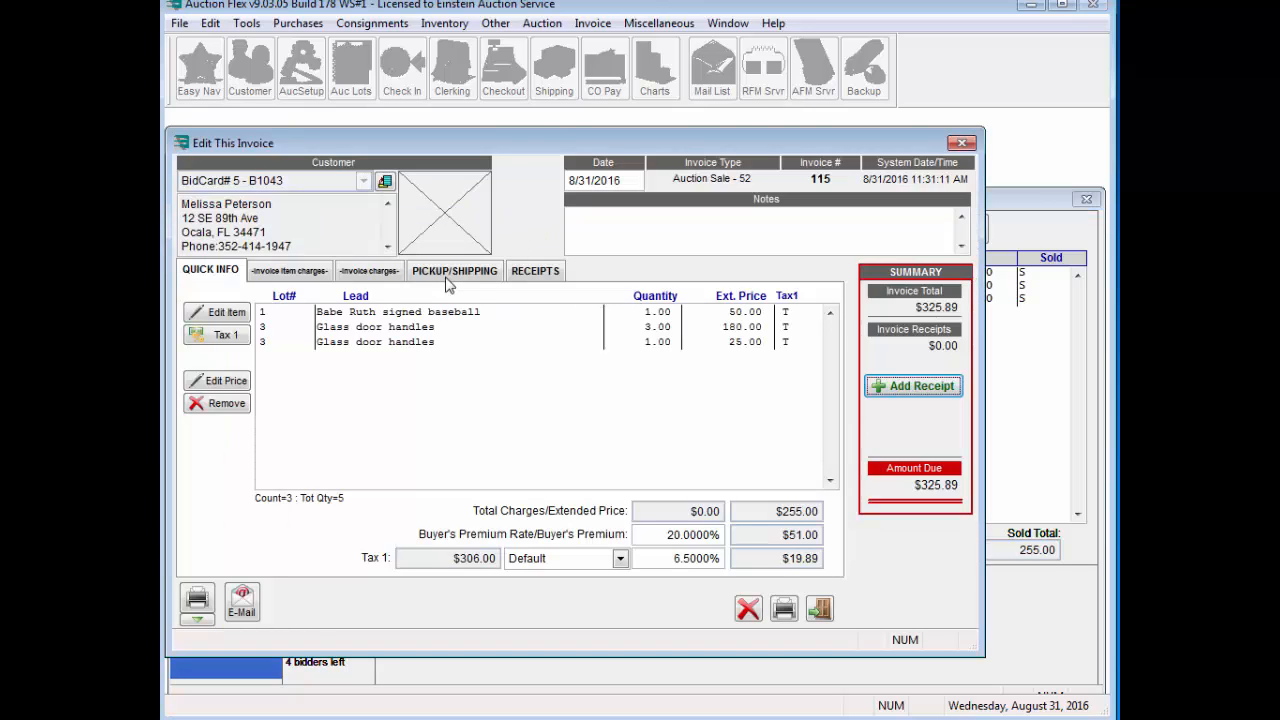
Step: Add a non-taxable invoice charge described as "load fee" with an amount of 5.00 to the bidder's invoice
{"action": "left_click", "coordinate": [358, 274]}
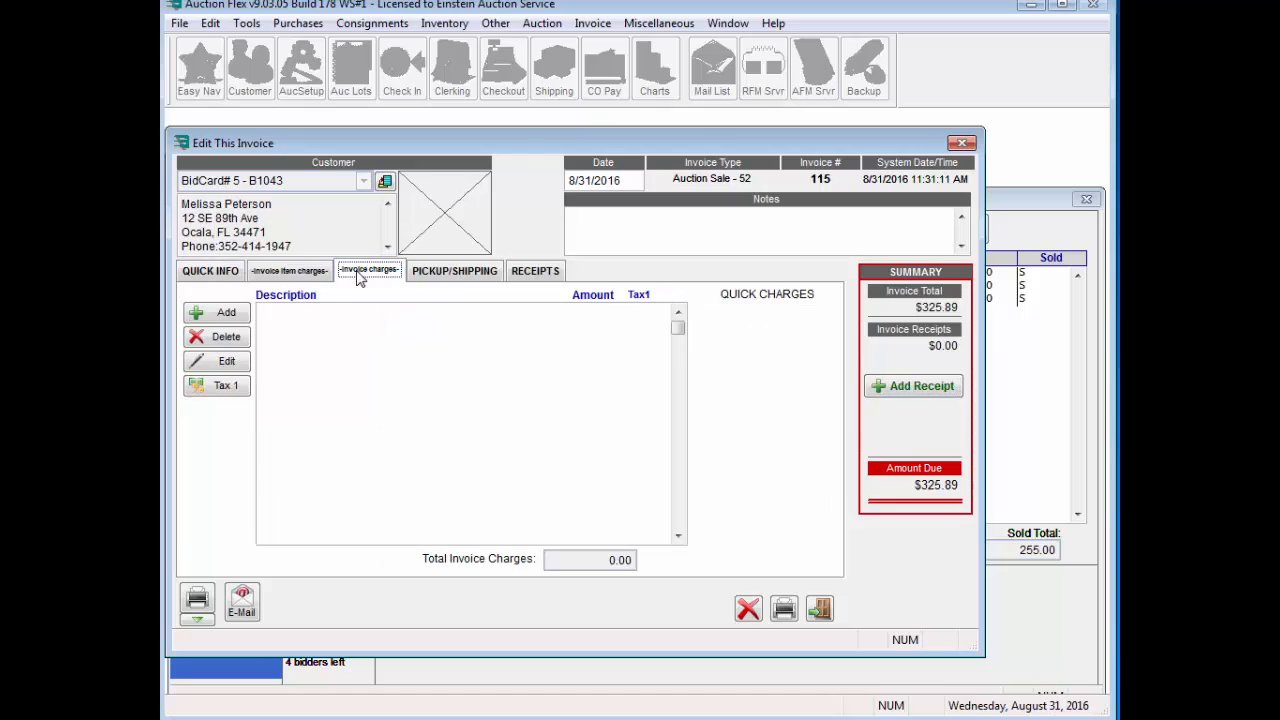
{"action": "left_click", "coordinate": [216, 314]}
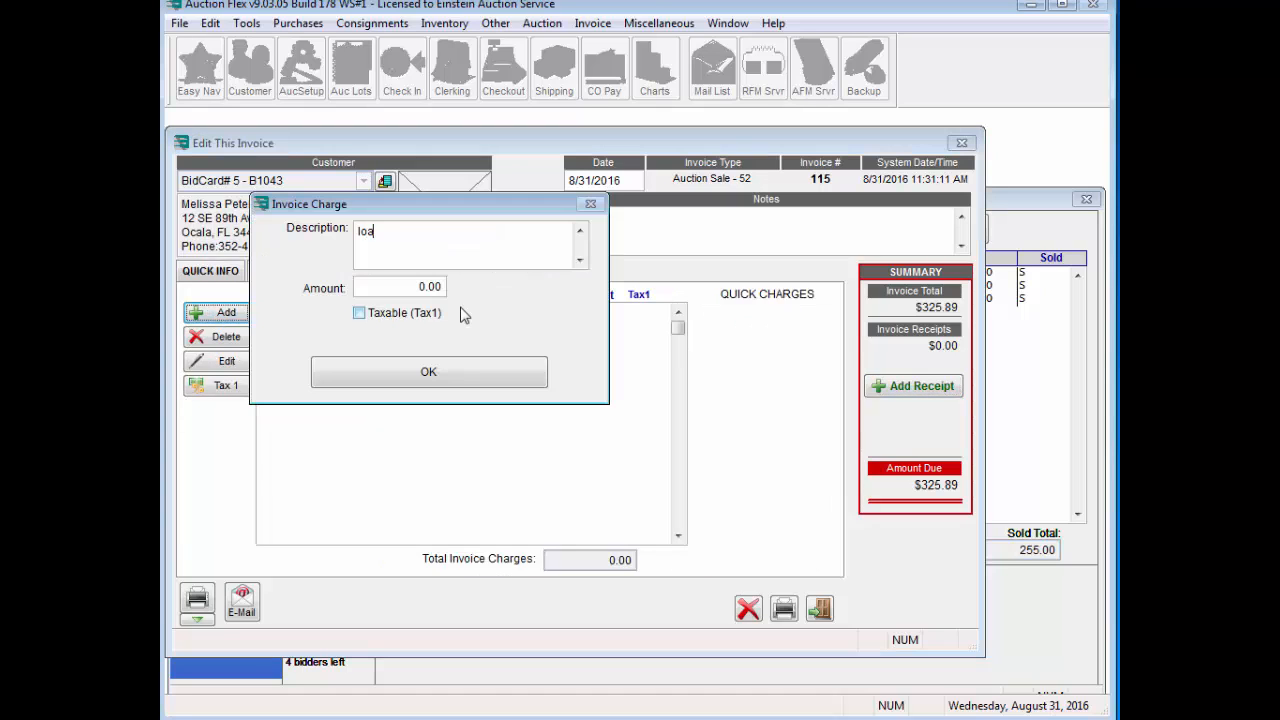
{"action": "type", "text": "load fee"}
{"action": "key", "text": "Tab"}
{"action": "type", "text": "5"}
{"action": "left_click", "coordinate": [506, 371]}
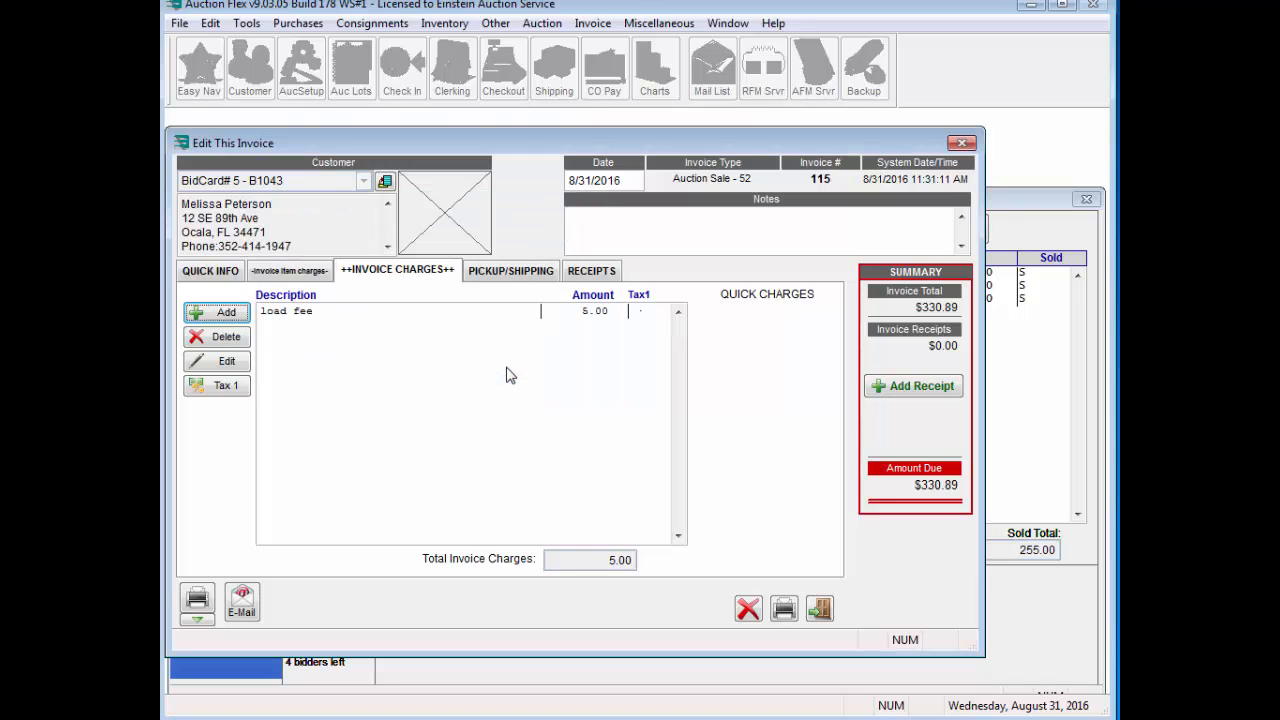
Step: Add a cash receipt with a principal amount paid of $350.00 to bidder 5's invoice, without printing, and dismiss the change-due window
{"action": "left_click", "coordinate": [218, 276]}
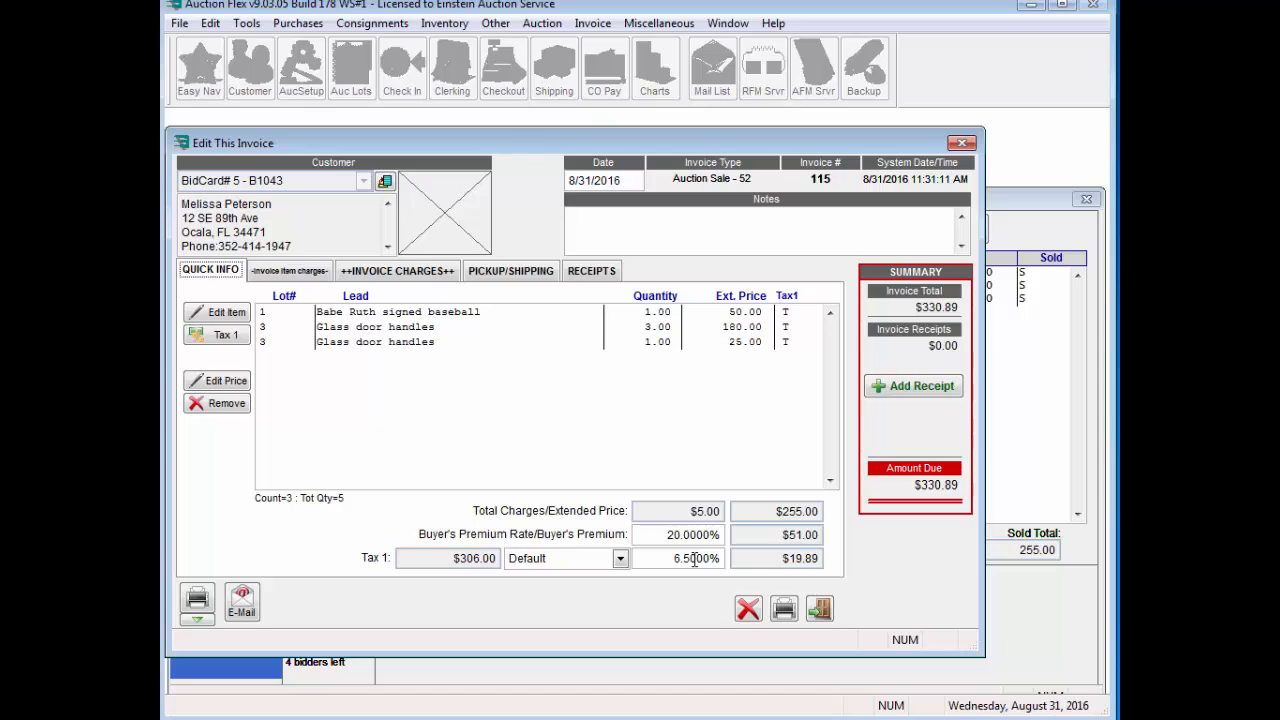
{"action": "left_click", "coordinate": [893, 388]}
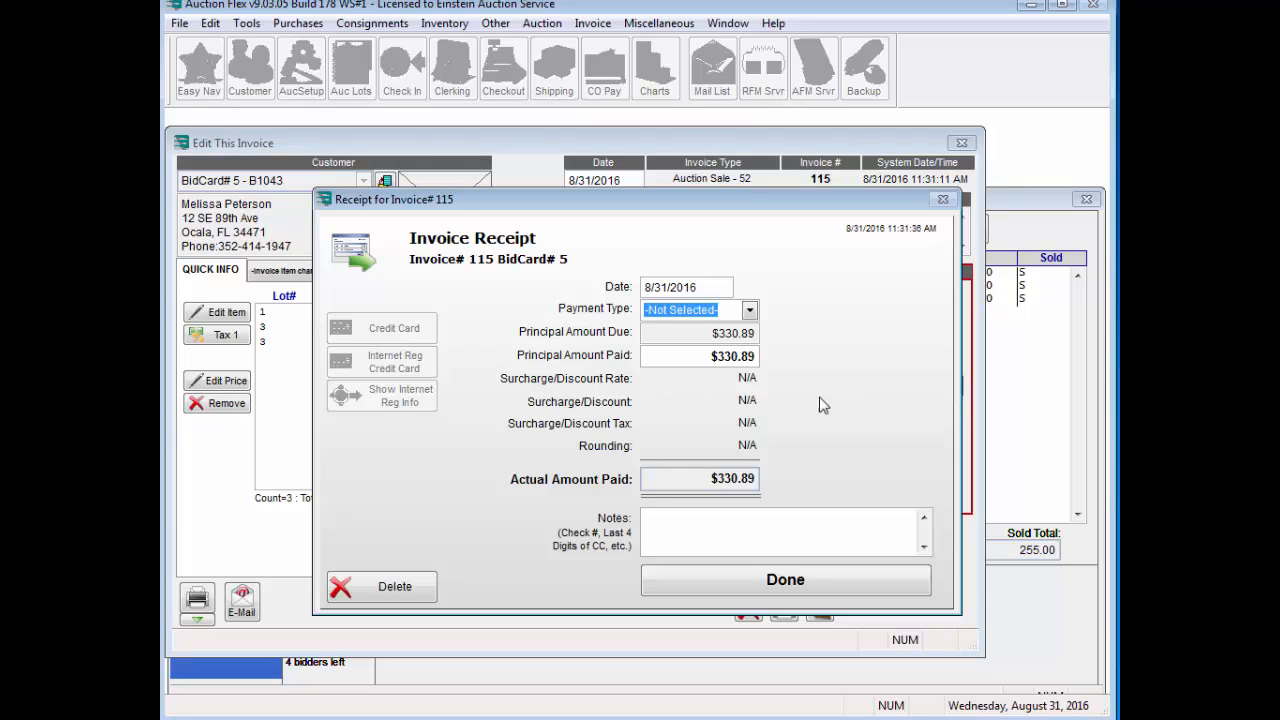
{"action": "type", "text": "Cash"}
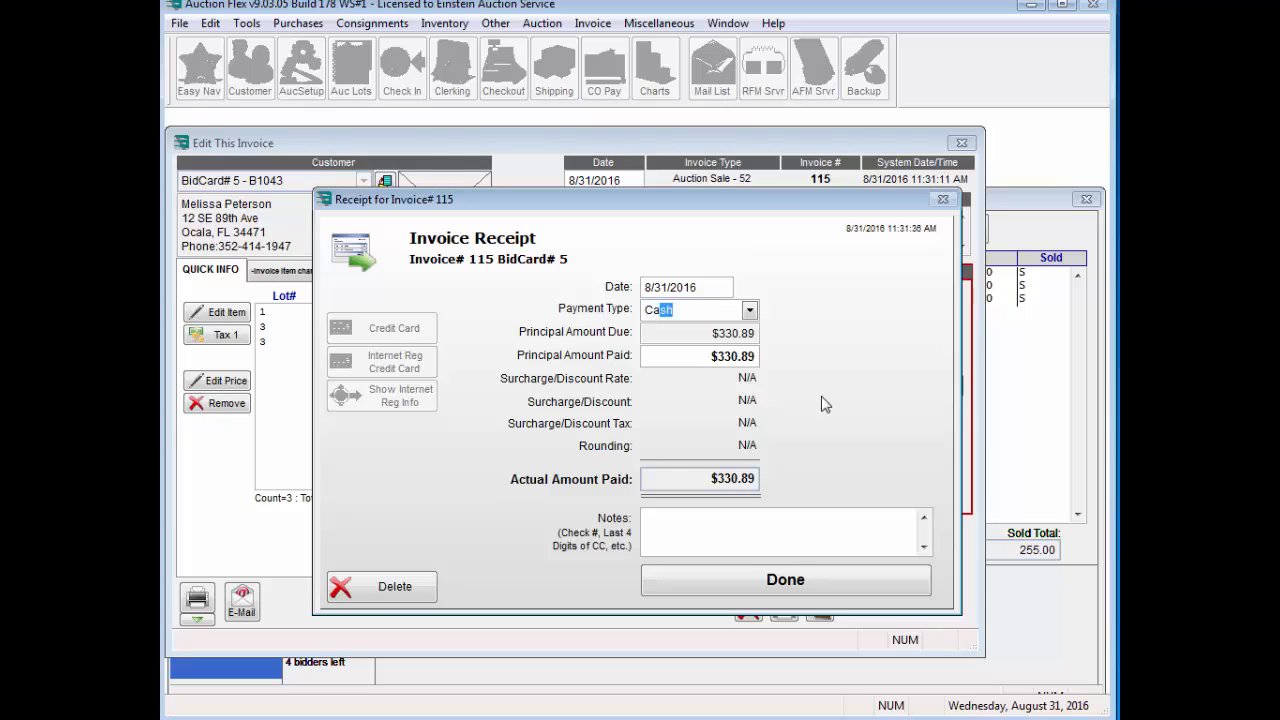
{"action": "key", "text": "Tab"}
{"action": "type", "text": "350"}
{"action": "key", "text": "Return"}
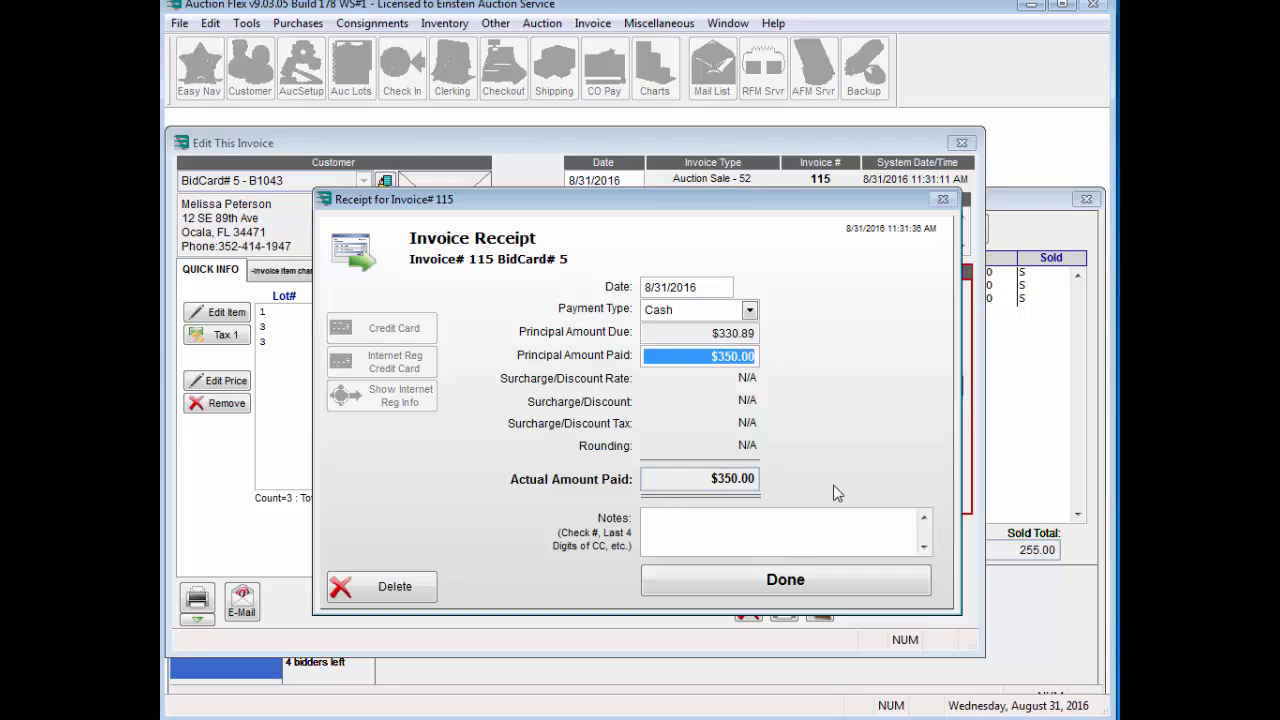
{"action": "left_click", "coordinate": [800, 582]}
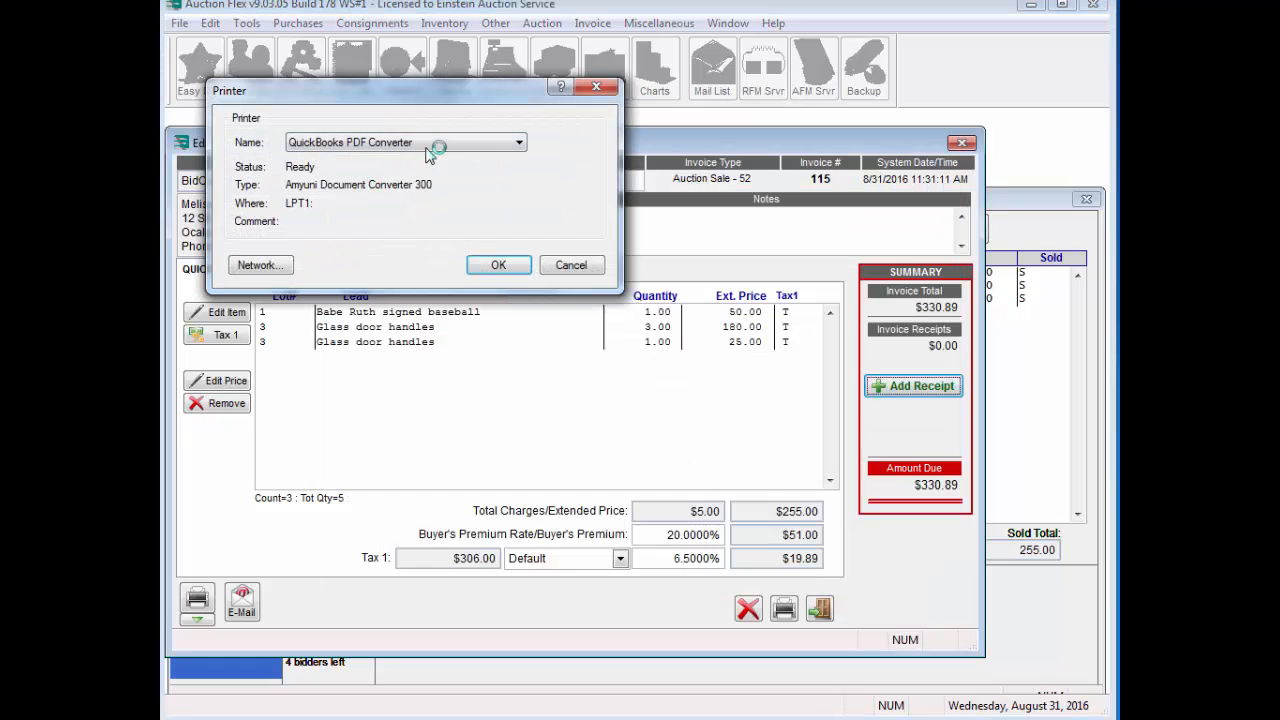
{"action": "left_click", "coordinate": [574, 266]}
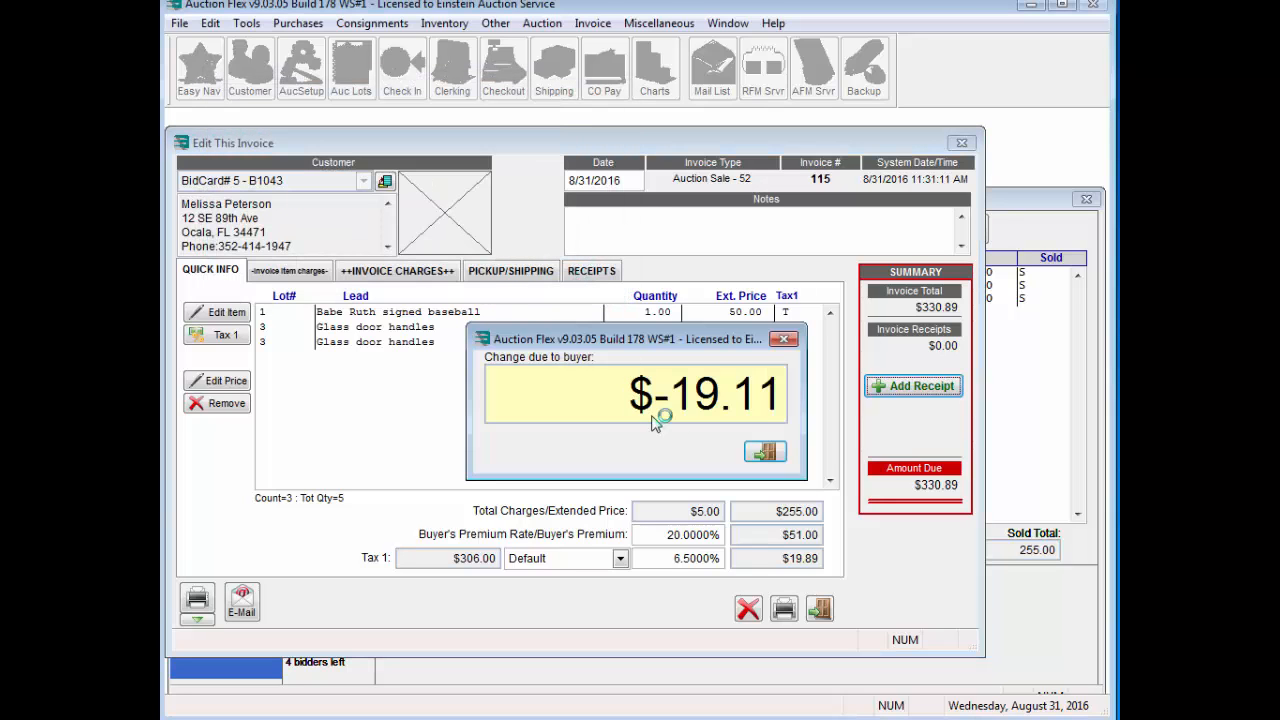
{"action": "left_click", "coordinate": [765, 452]}
Step: Preview the "Invoice / Invoice Receipt no images" report for the invoice, review it down to the remaining balance, and close the preview
{"action": "left_click", "coordinate": [781, 608]}
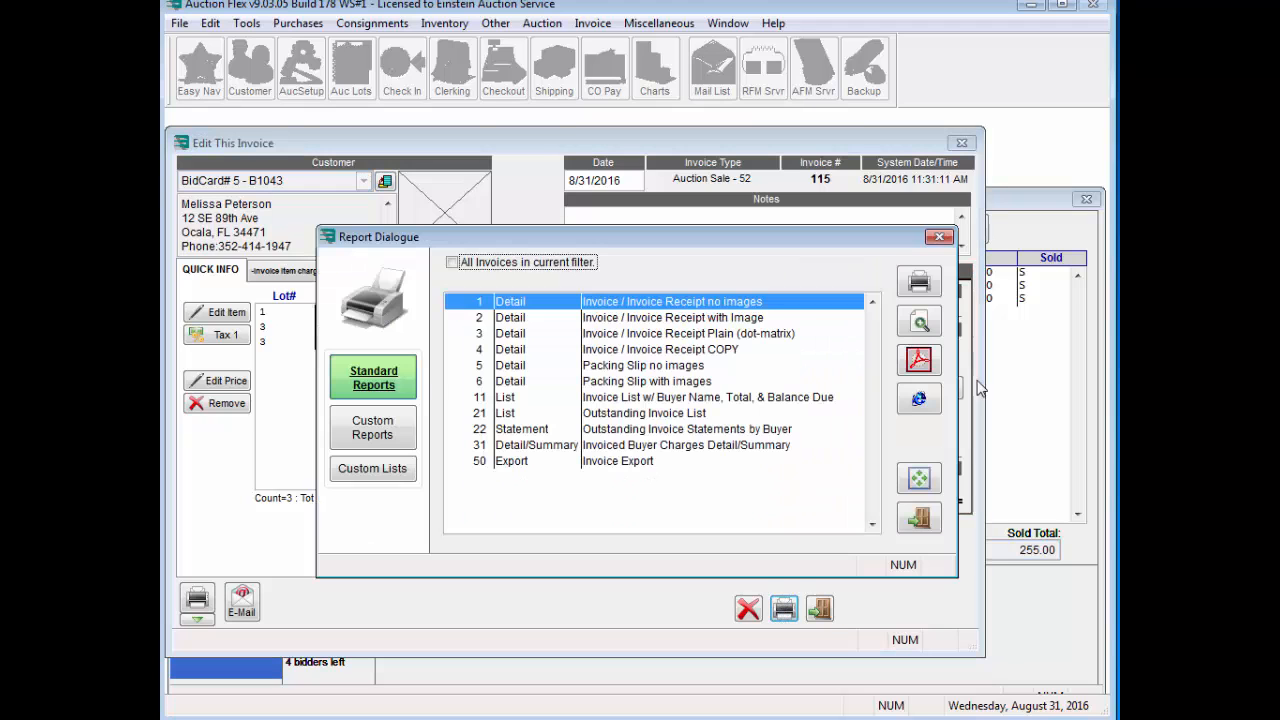
{"action": "left_click", "coordinate": [938, 330]}
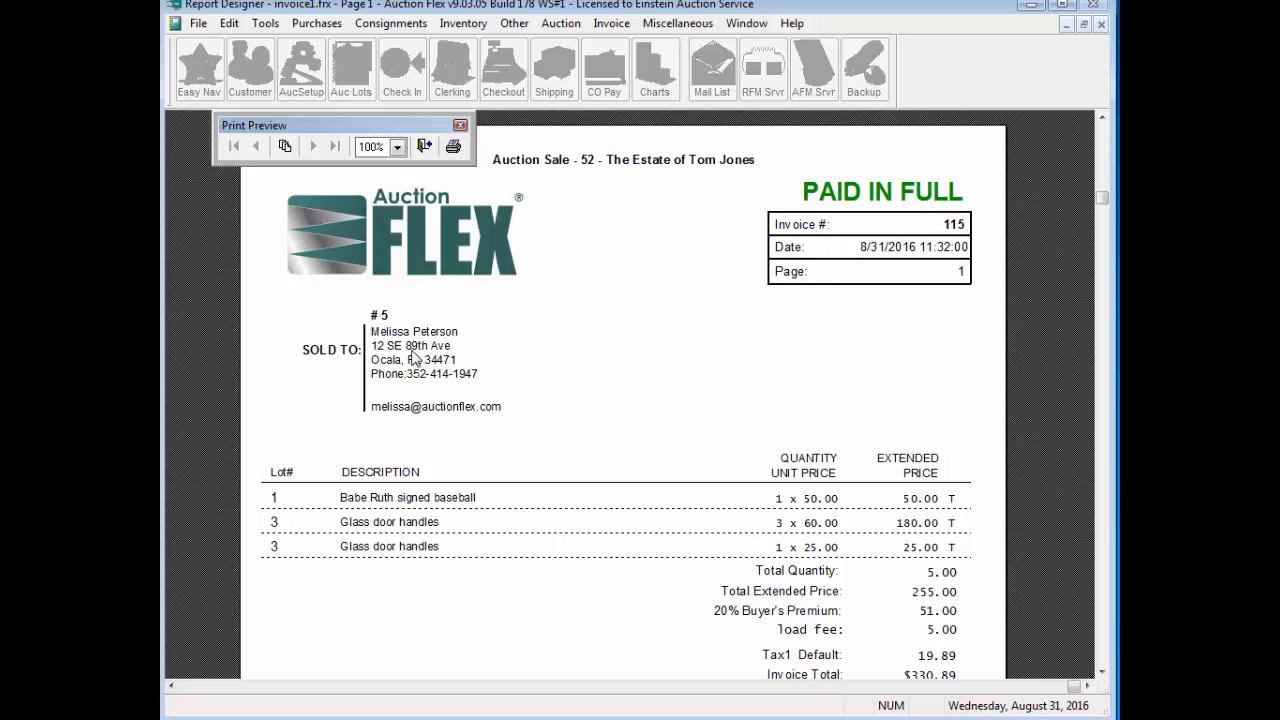
{"action": "scroll", "coordinate": [478, 380], "scroll_direction": "down", "scroll_amount": 3}
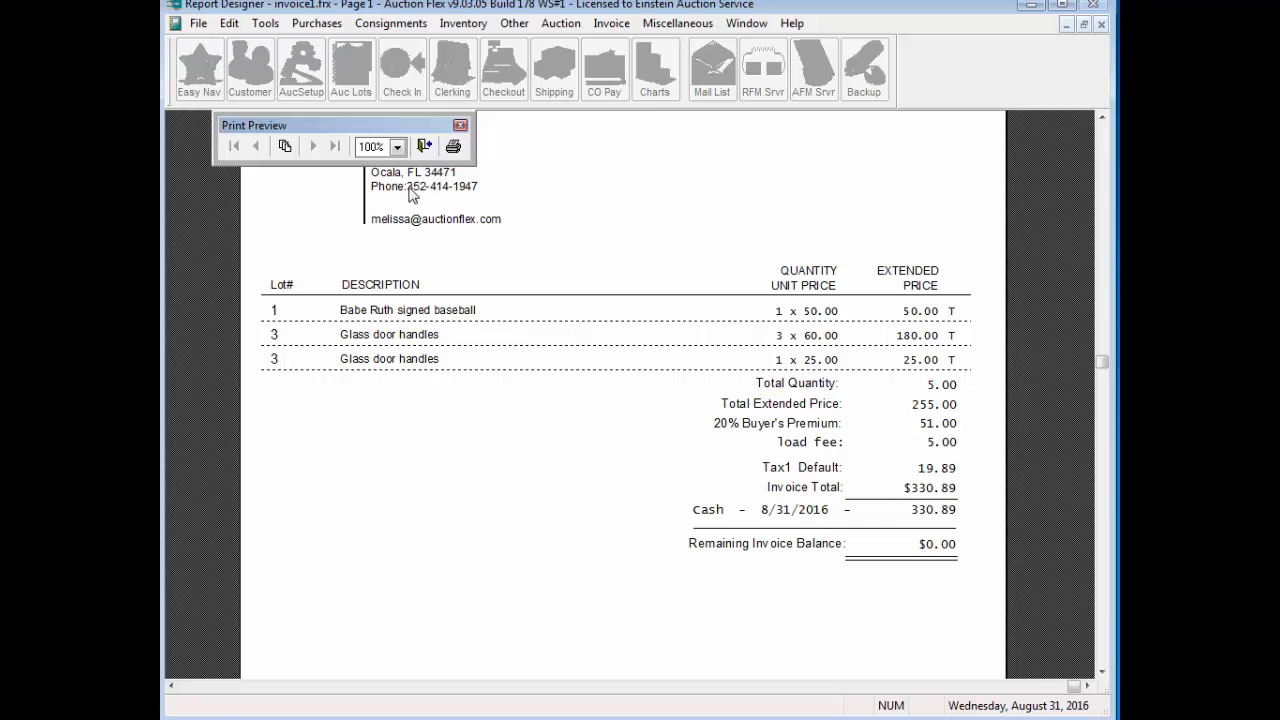
{"action": "left_click", "coordinate": [425, 148]}
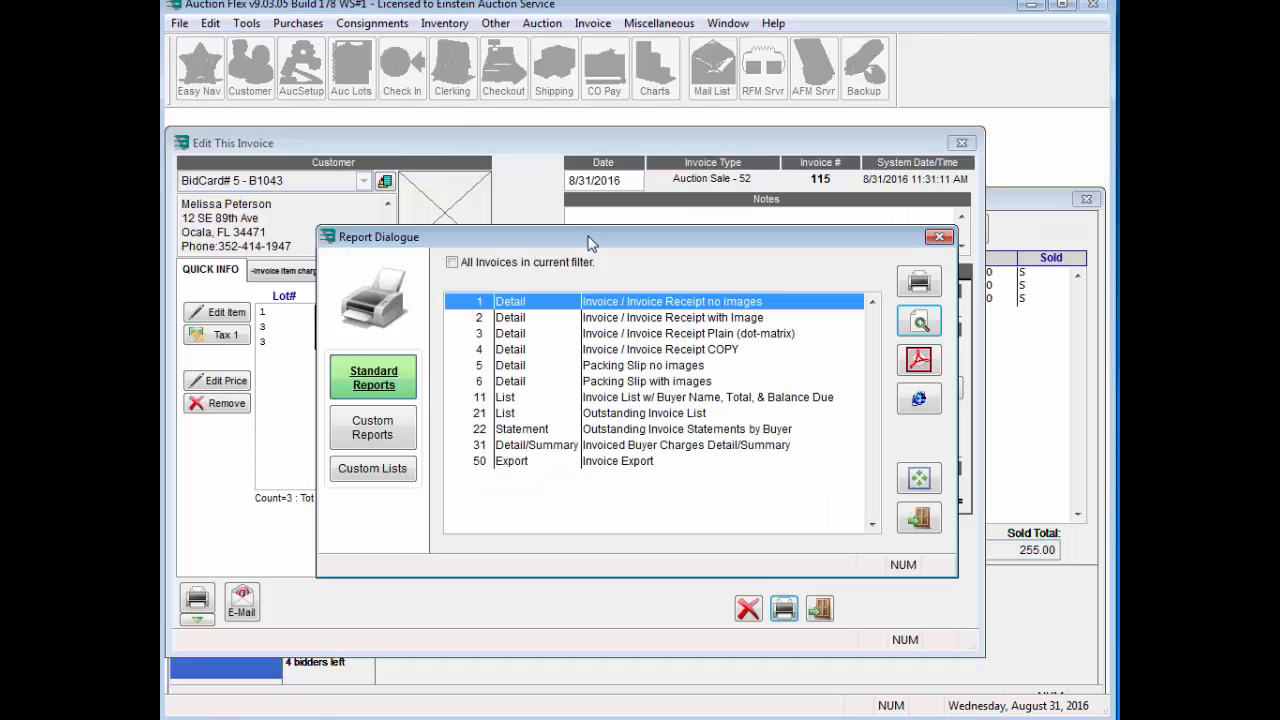
Step: Close the report dialogue, the invoice and the check-out window to return to the Easy Navigator
{"action": "left_click", "coordinate": [923, 525]}
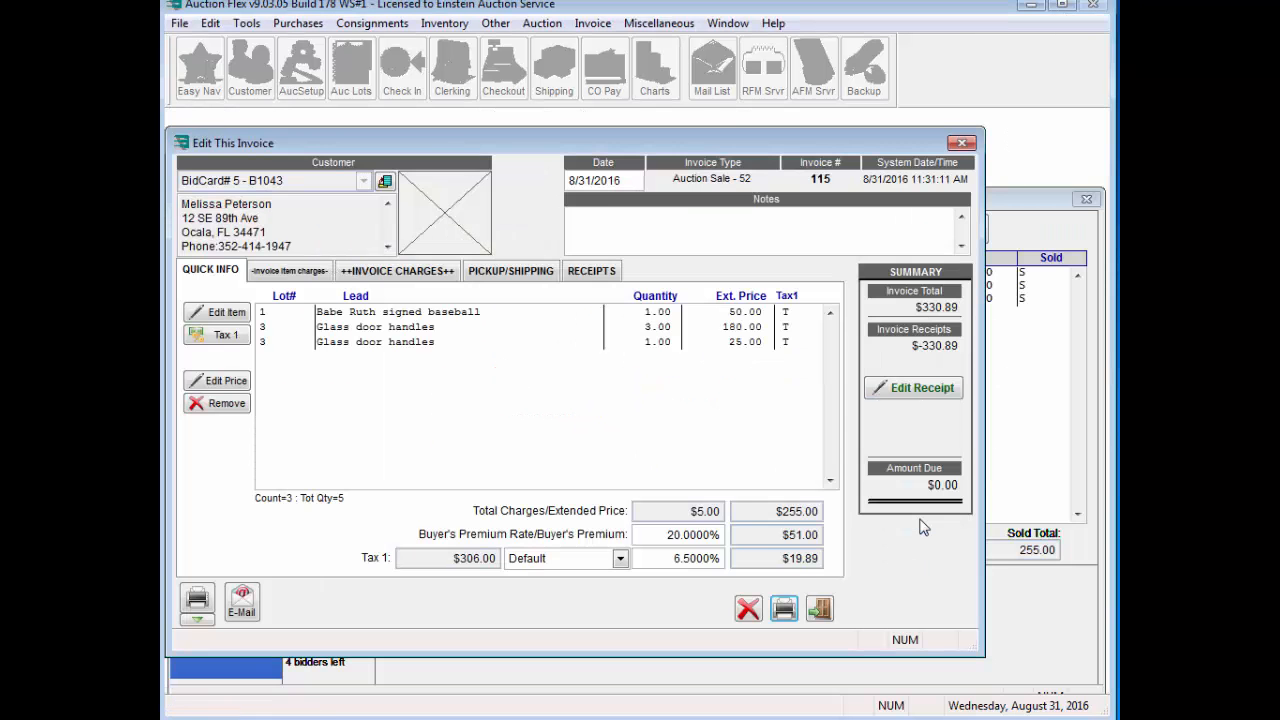
{"action": "left_click", "coordinate": [819, 610]}
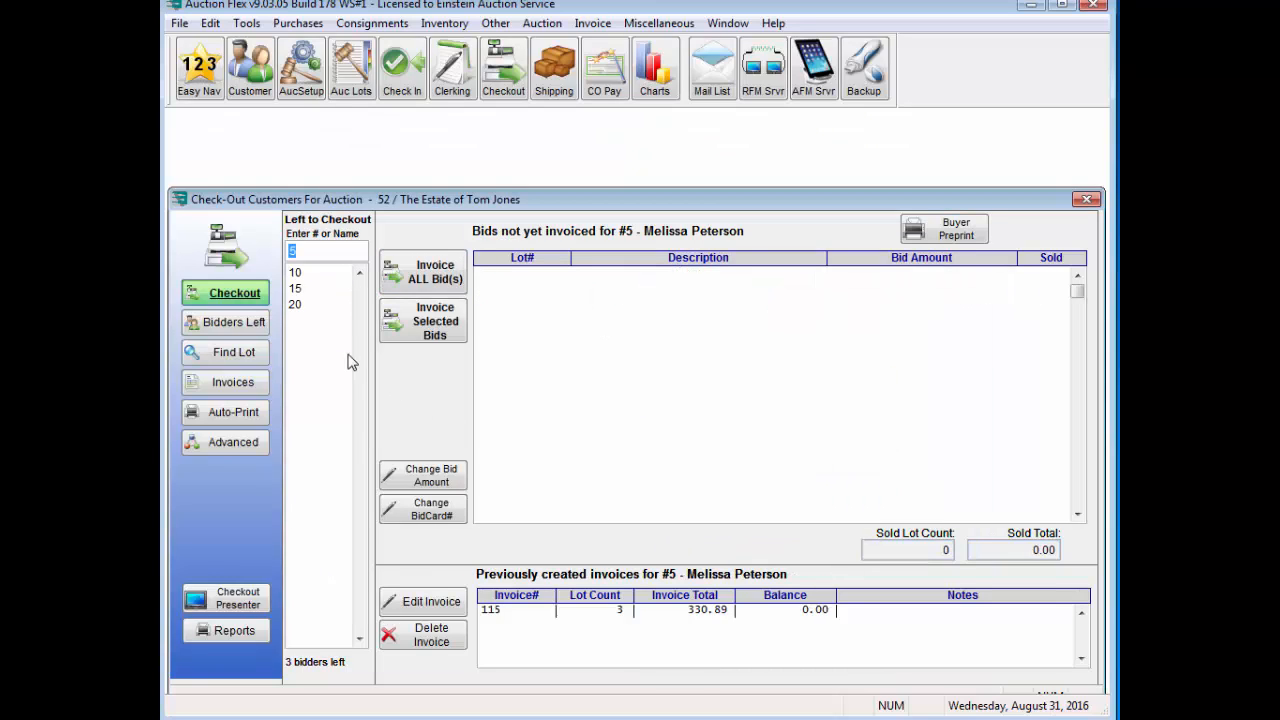
{"action": "left_click", "coordinate": [1088, 200]}
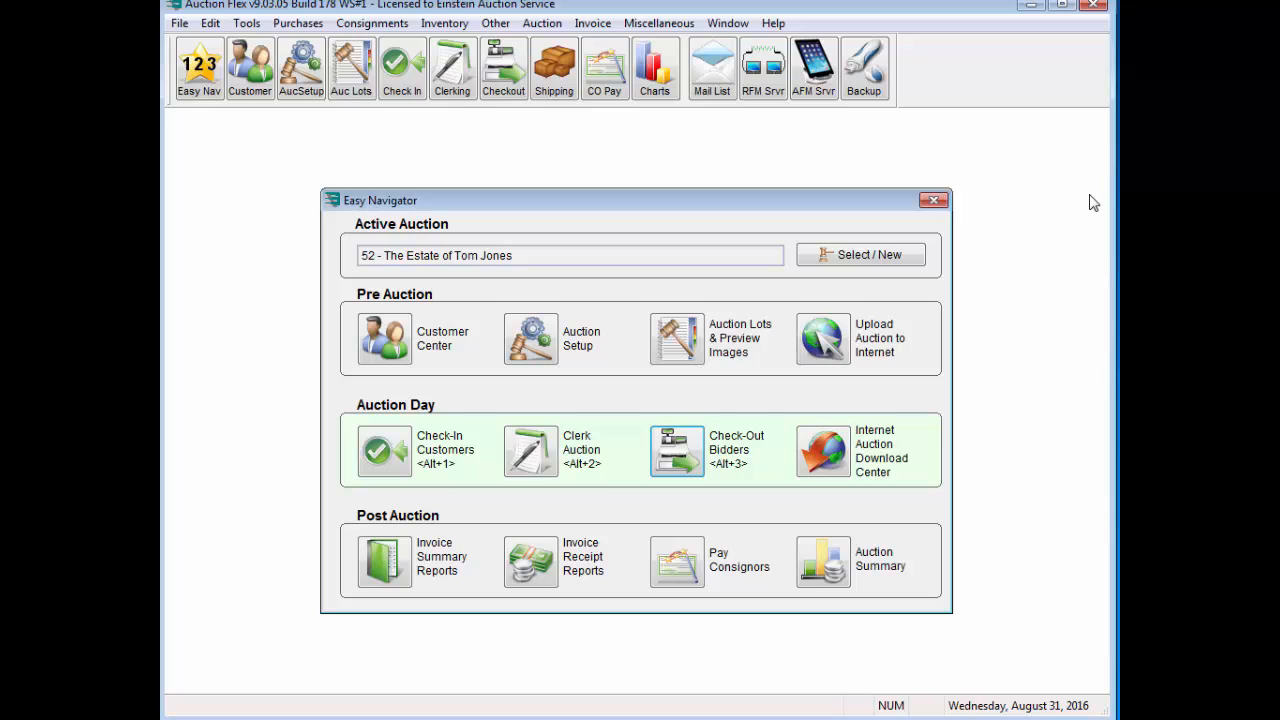